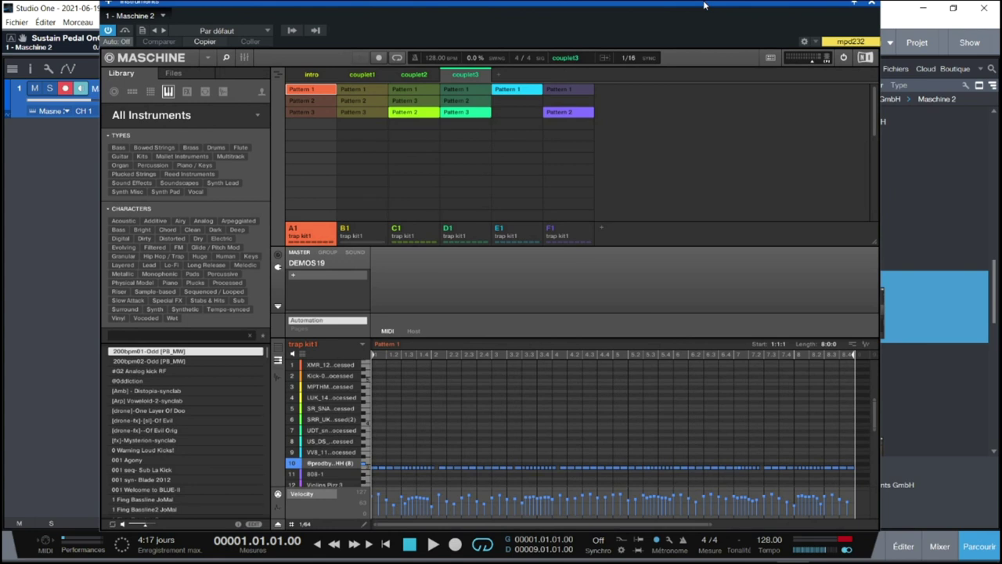
Select the intro scene and play it through to hear its patterns.
click(299, 77)
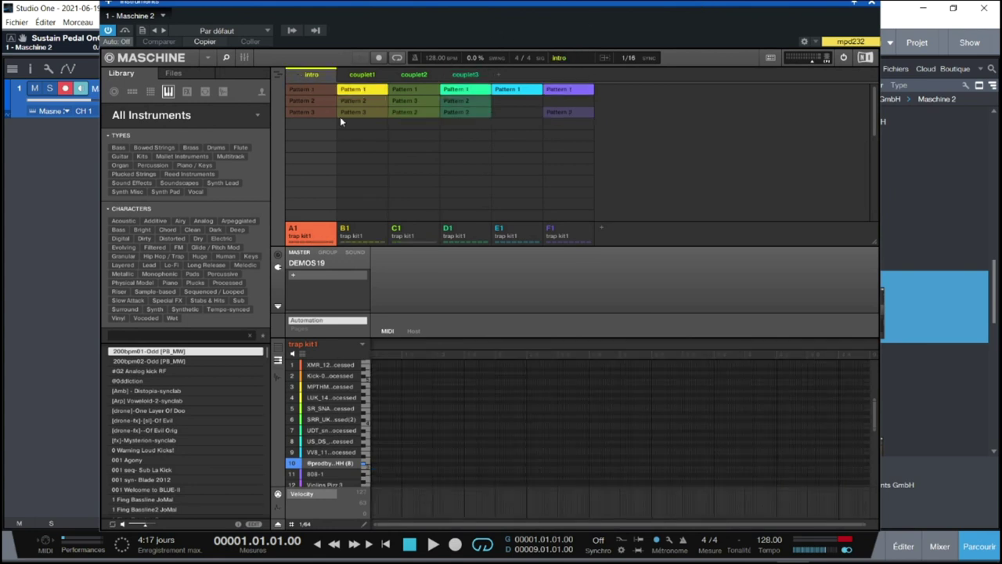
key(space)
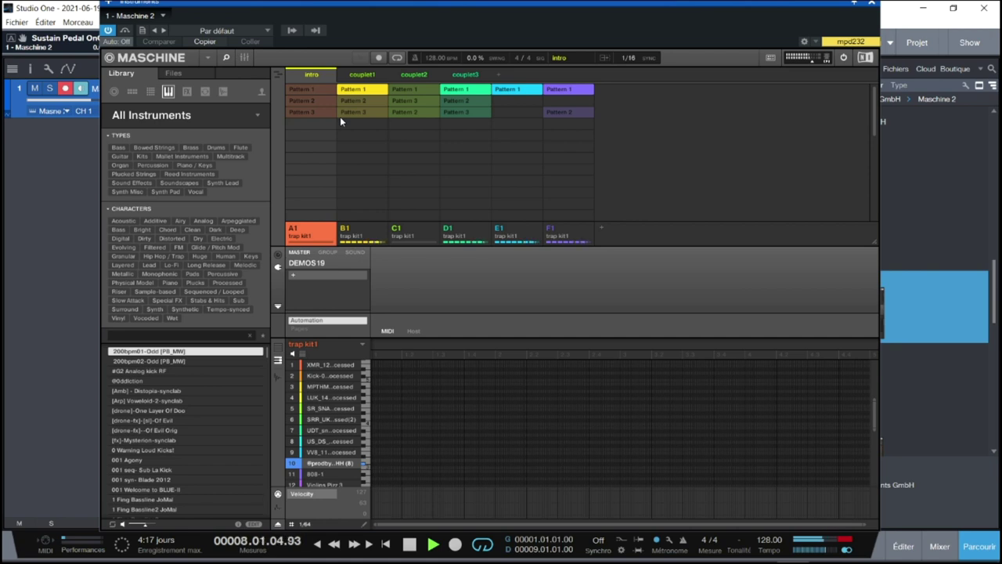
key(space)
Select the couplet1 scene and play it from the start, showing all eight bars of the pattern.
click(364, 72)
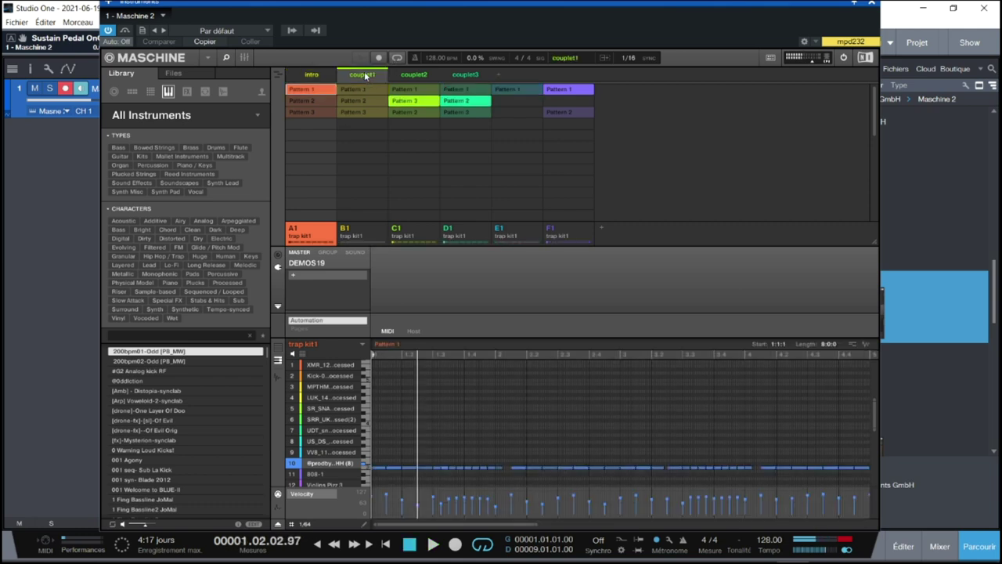
key(comma)
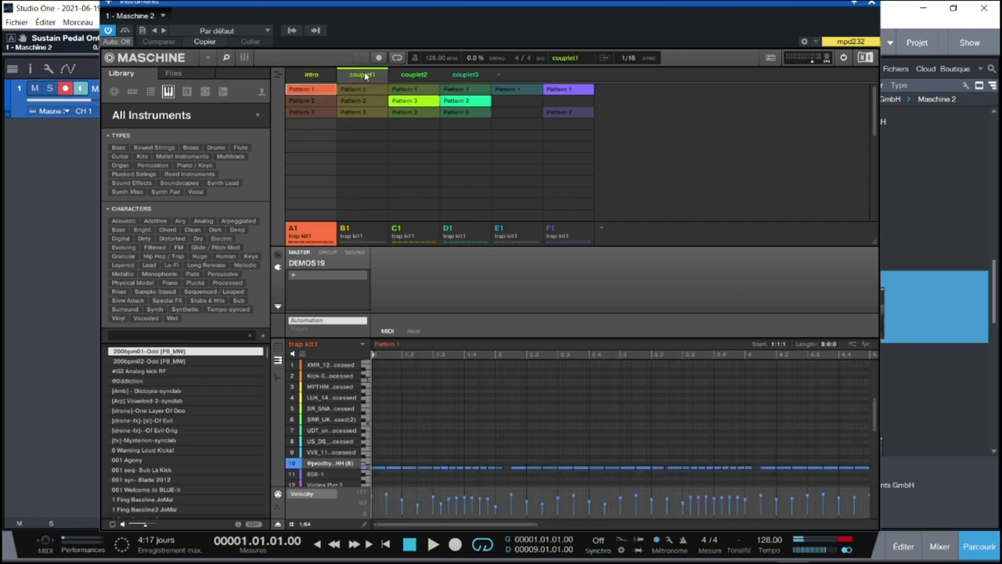
key(space)
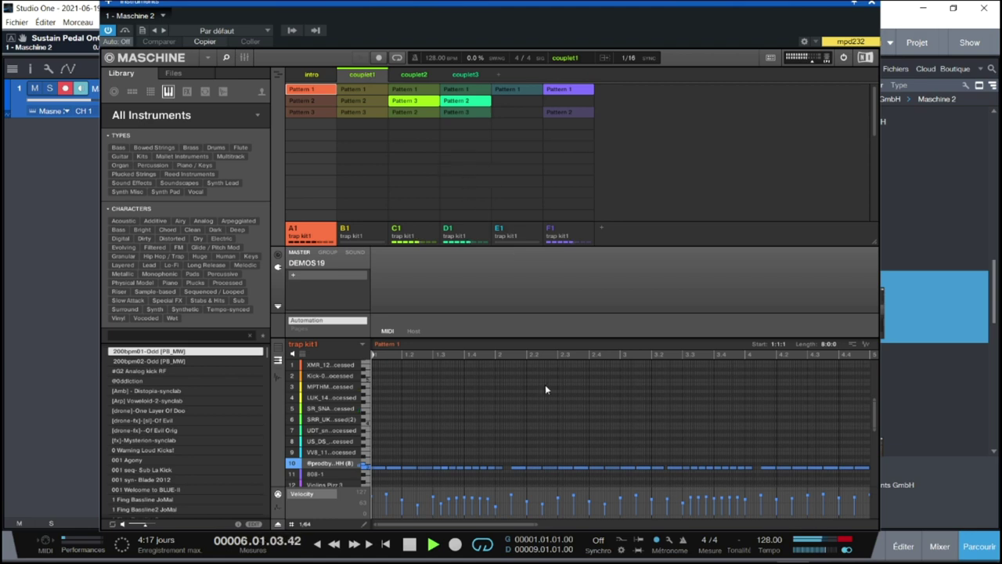
drag(537, 525, 775, 525)
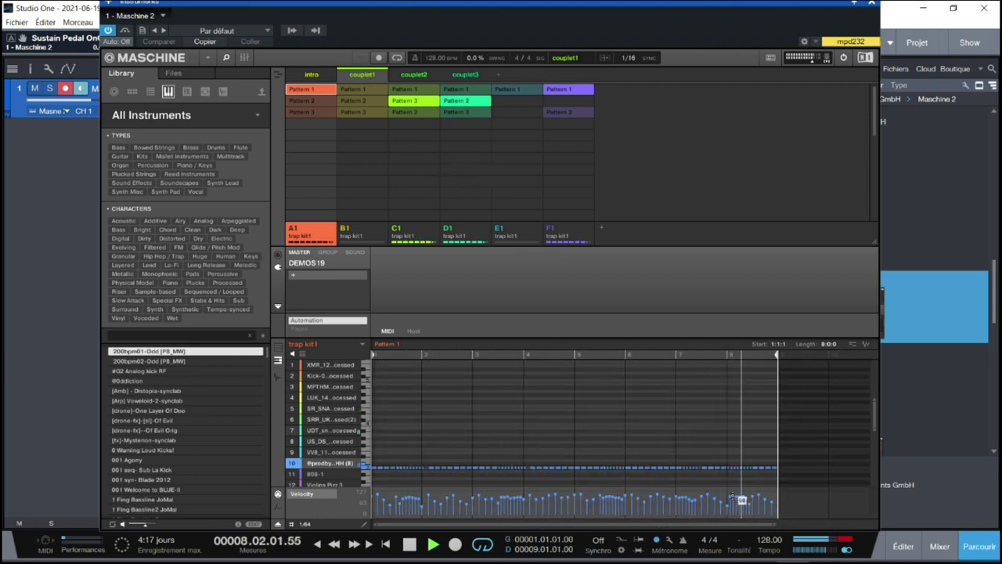
key(space)
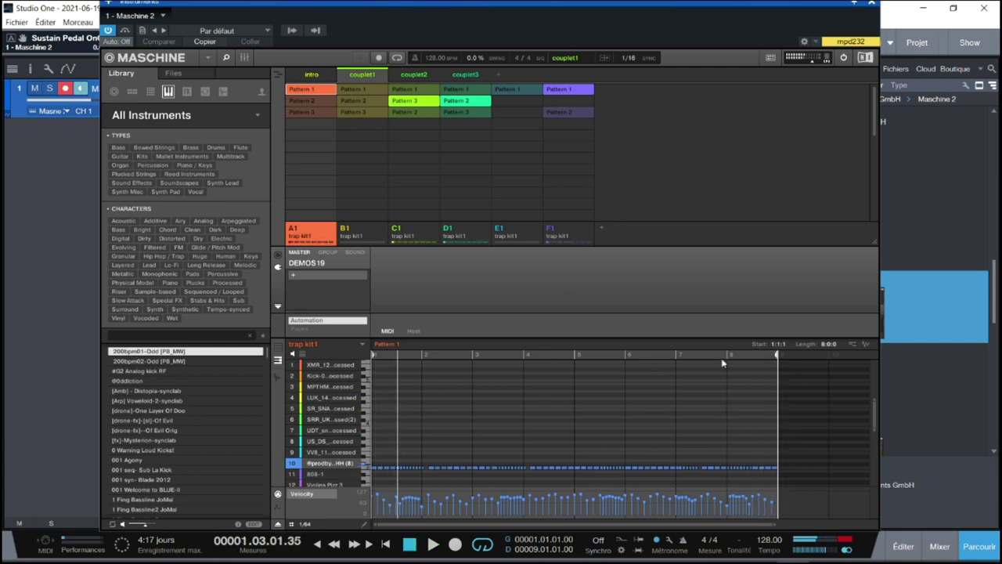
Play the couplet2 scene, followed by the couplet3 scene, to compare their patterns.
click(415, 76)
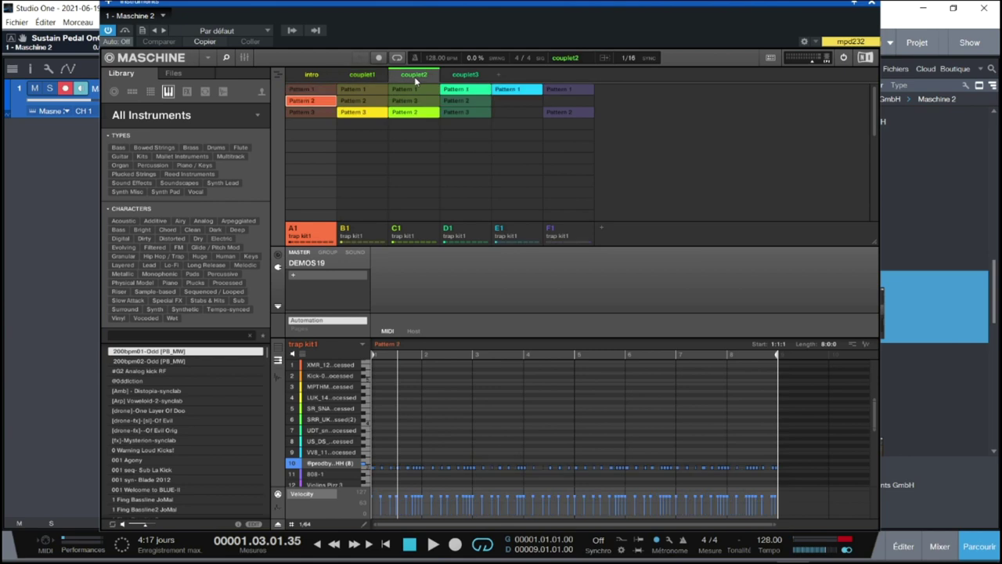
key(space)
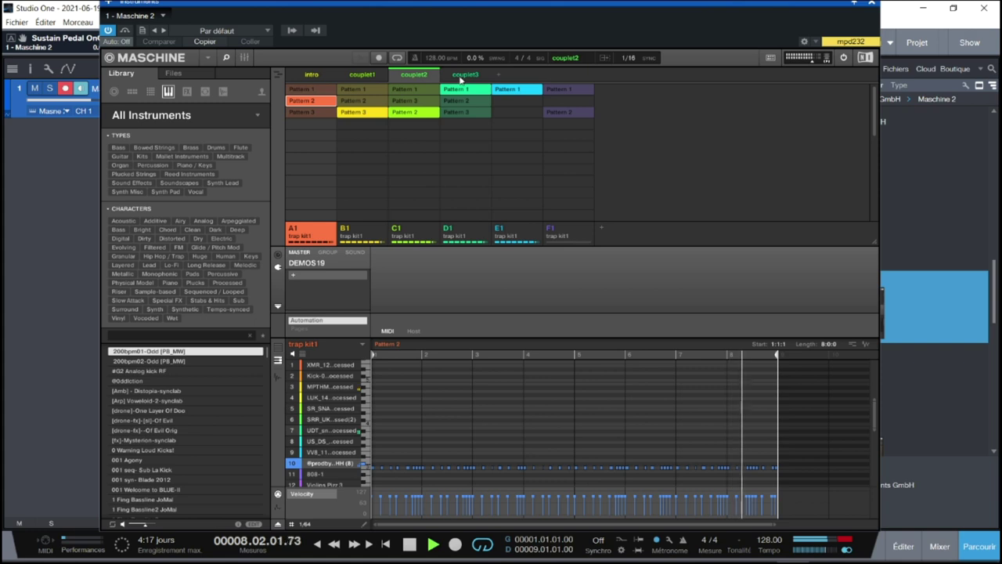
key(space)
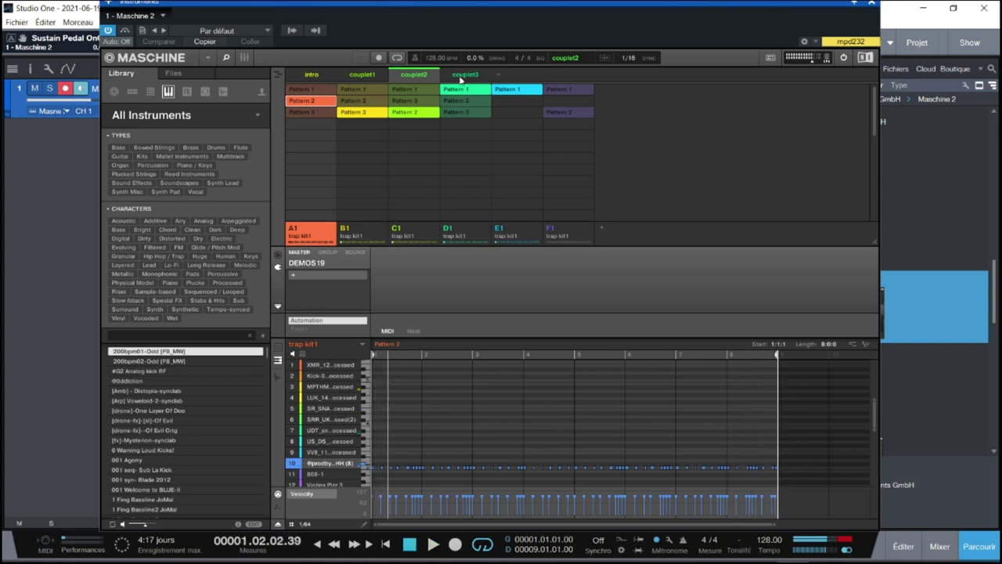
click(463, 74)
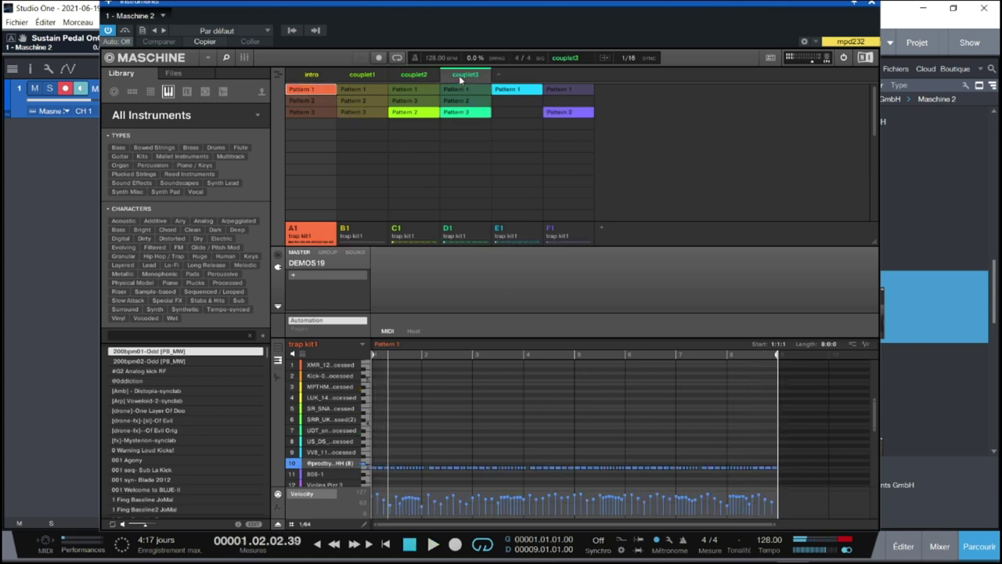
key(space)
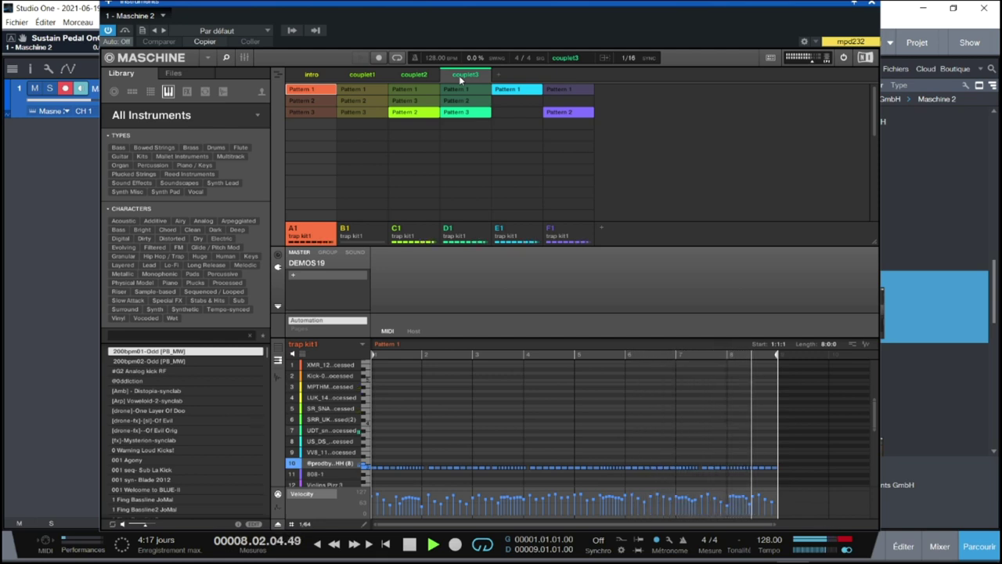
key(space)
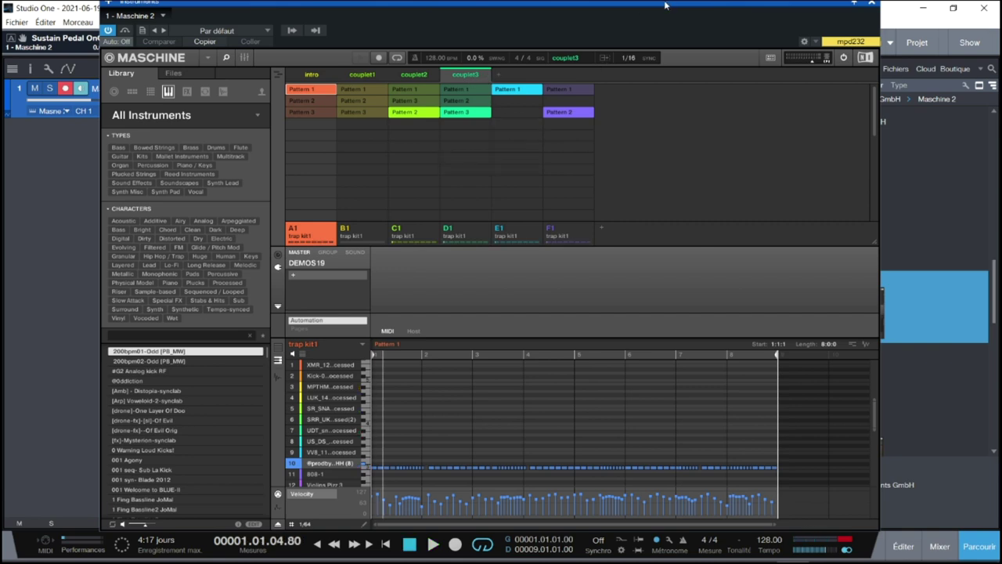
drag(663, 5, 643, 6)
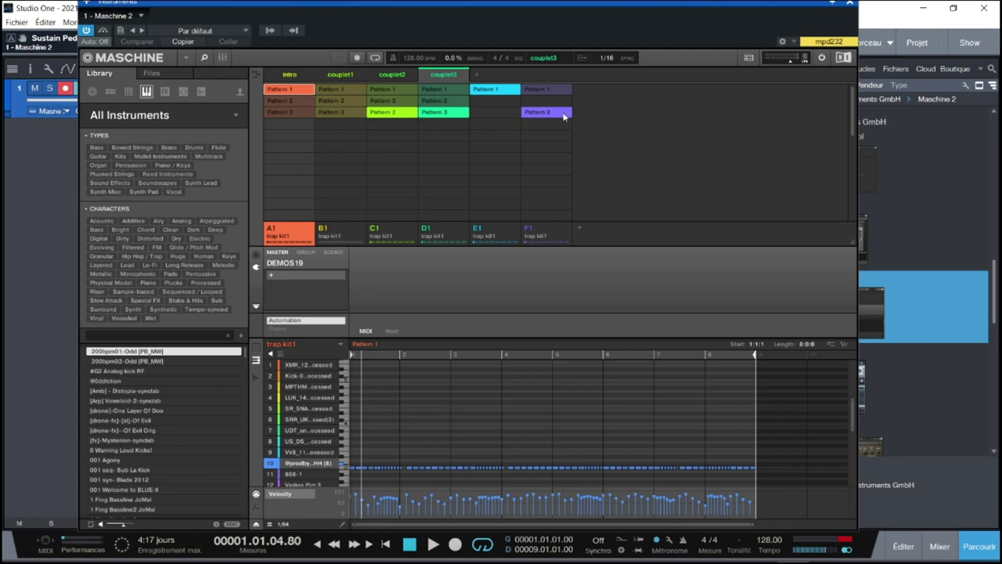
drag(763, 12, 569, 22)
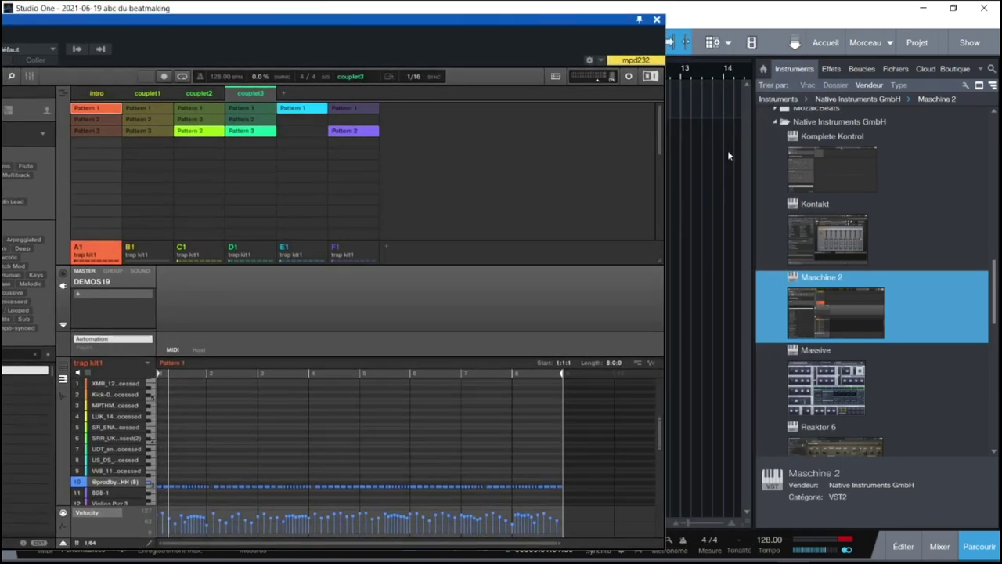
drag(376, 27, 665, 10)
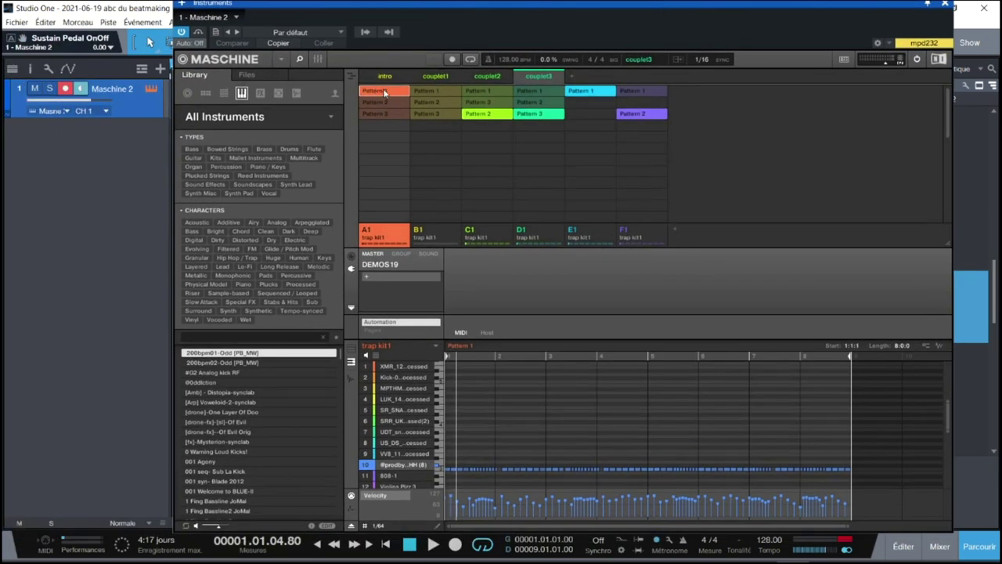
Mute groups B1, C1, D1, E1 and F1 and listen to group A1 on its own.
click(419, 230)
click(470, 230)
click(521, 230)
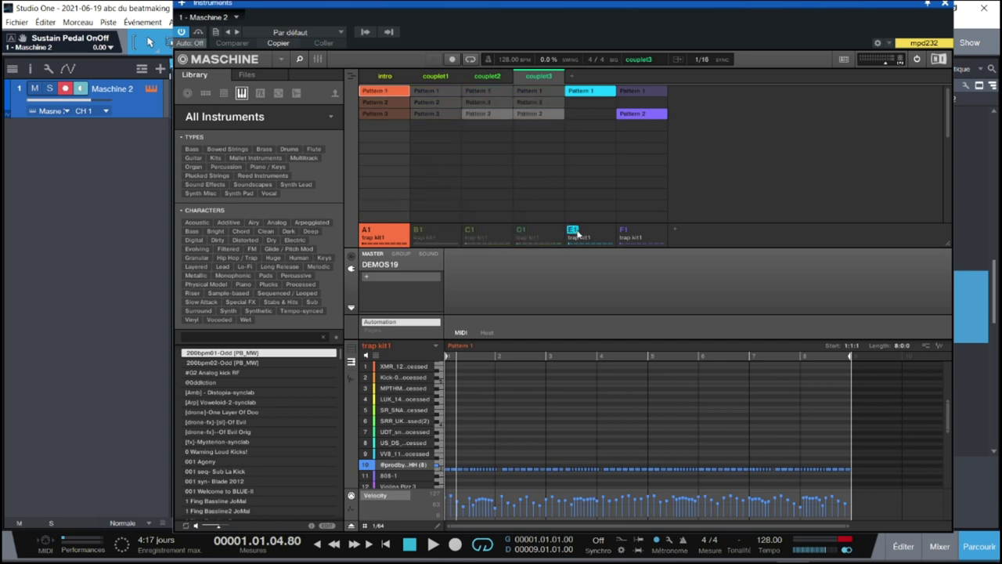
click(581, 233)
click(623, 230)
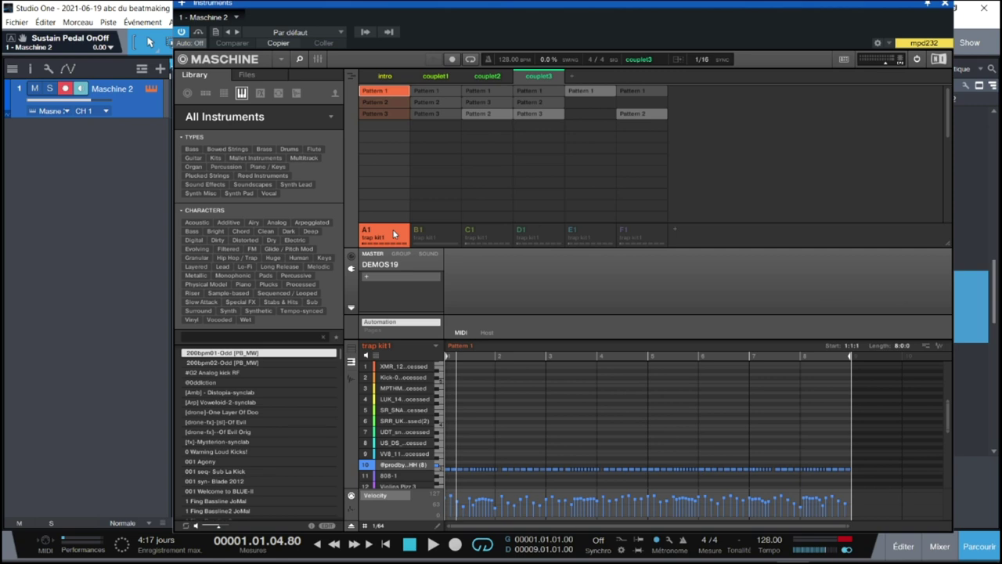
key(space)
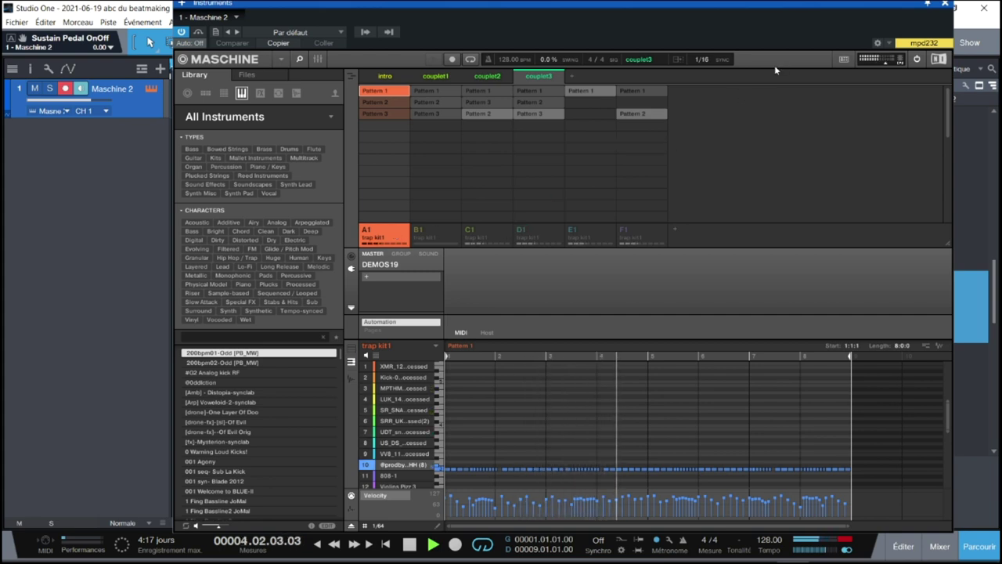
key(space)
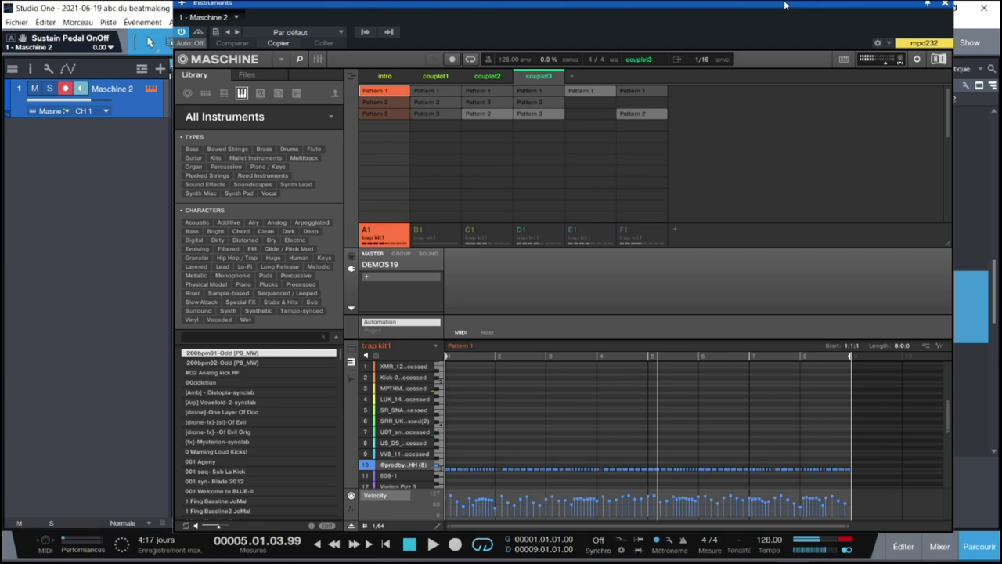
Bring group A1's Pattern 1 into the arrangement as audio on a new track and align the clip to bar 1.
drag(786, 5, 417, 6)
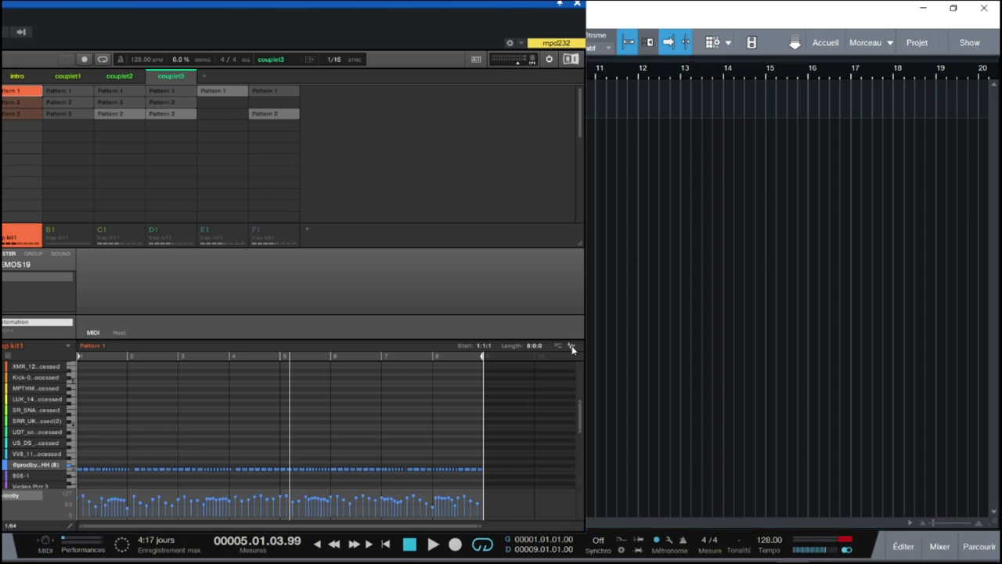
drag(572, 347, 624, 335)
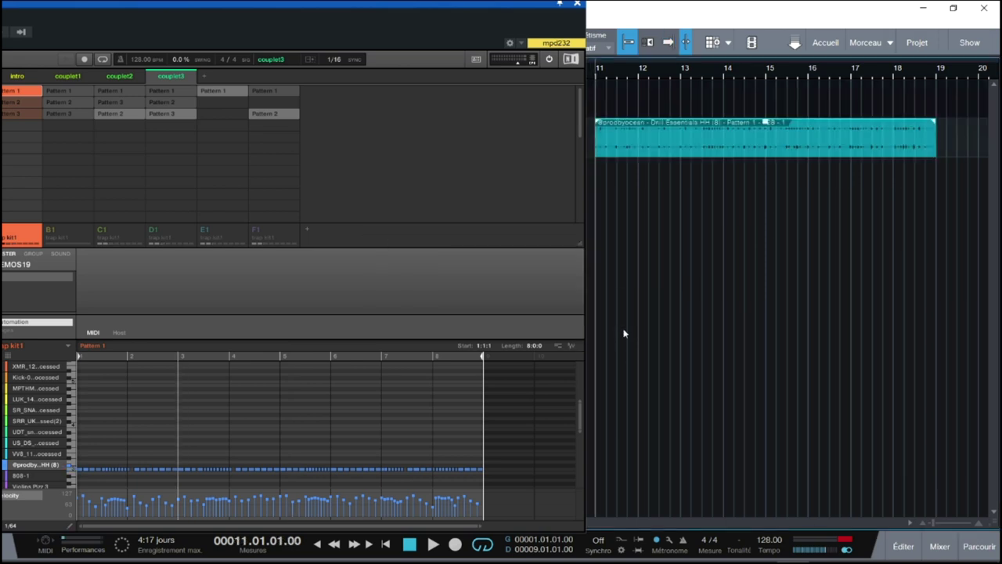
click(626, 126)
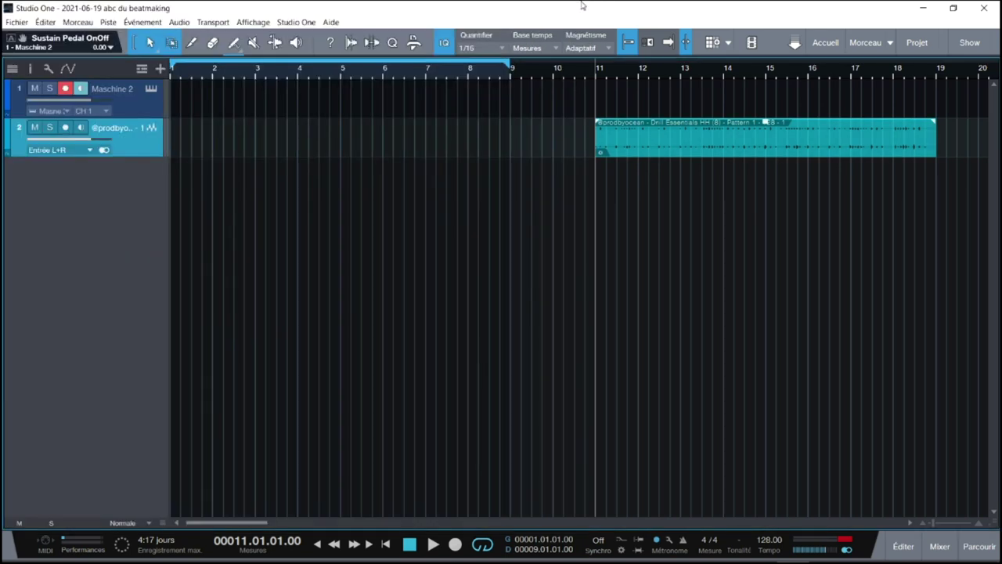
drag(613, 137, 188, 143)
Listen to the Pattern 1 audio clip with the Maschine 2 track muted, and unmute the track again.
click(34, 88)
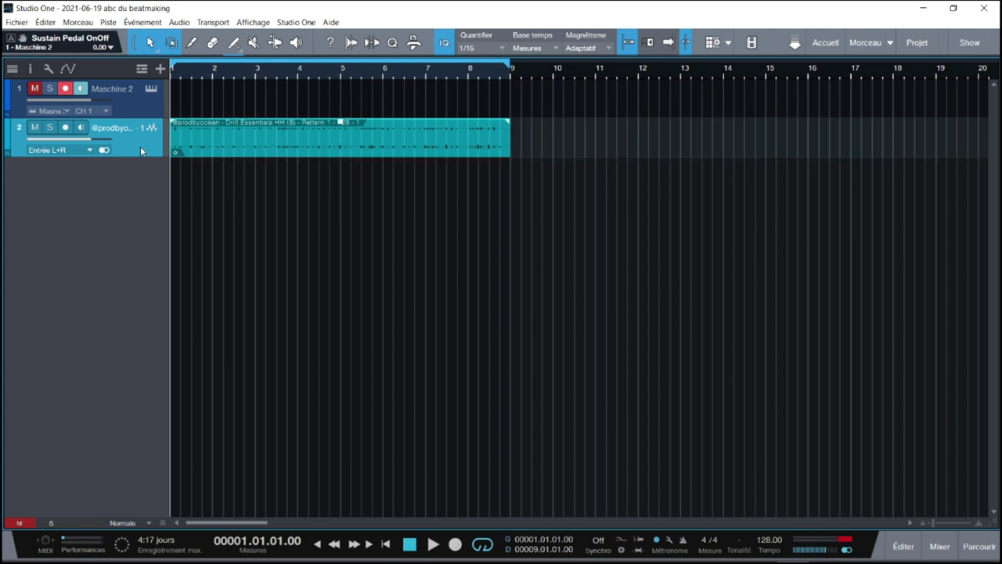
key(space)
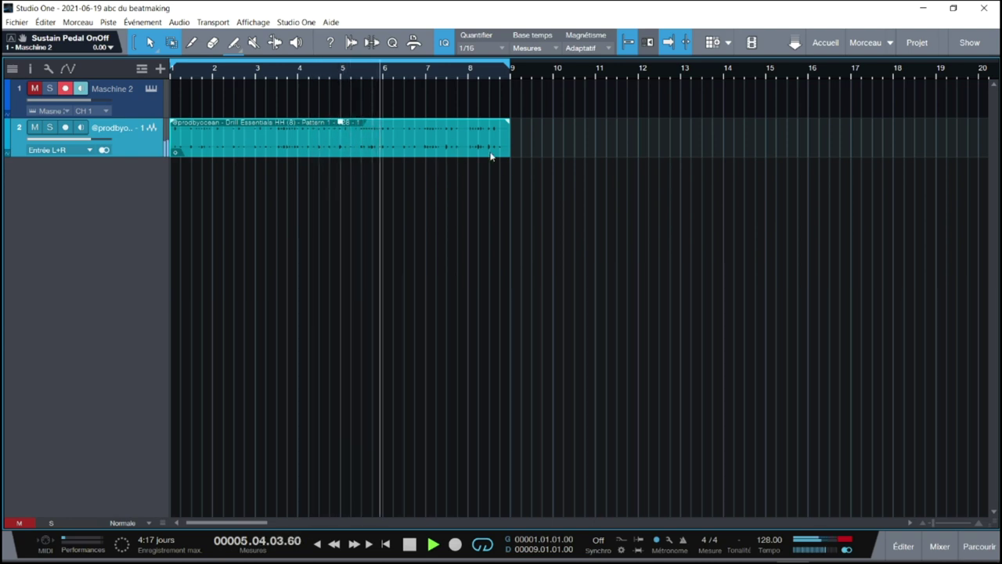
key(space)
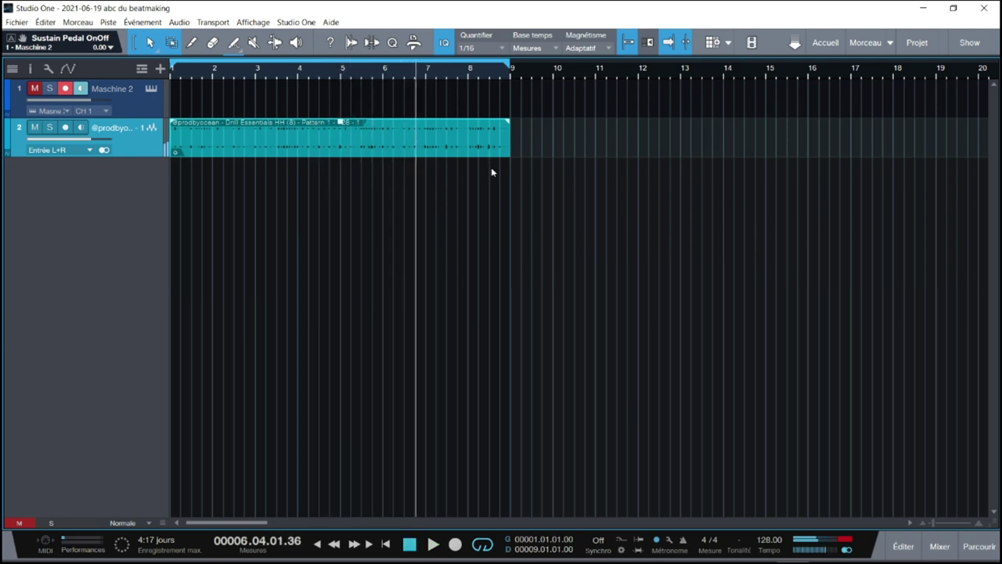
click(36, 91)
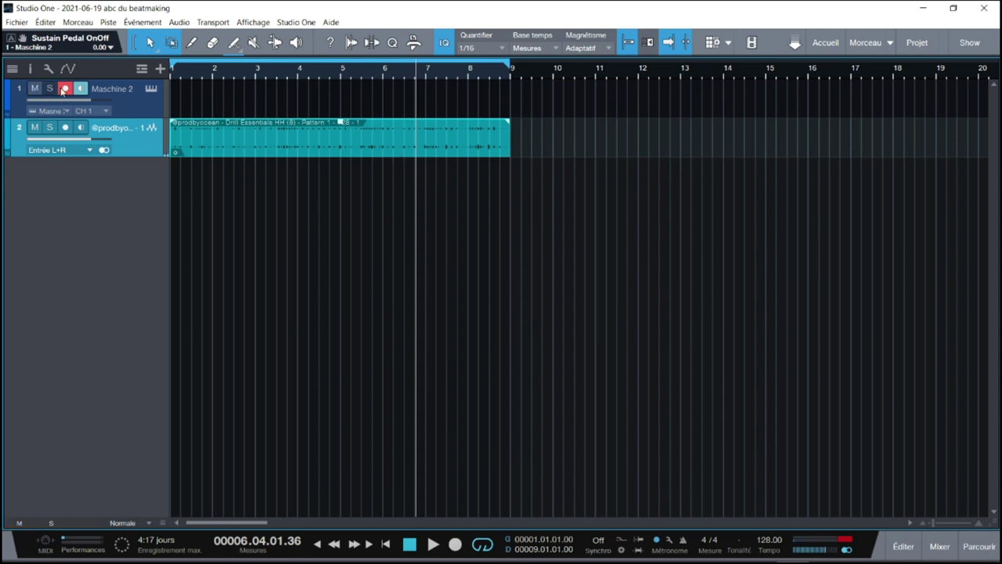
Bring group A1's Pattern 2 as audio onto track 2 and place the clip at bar 9, directly after the Pattern 1 clip.
click(151, 90)
drag(369, 5, 525, 5)
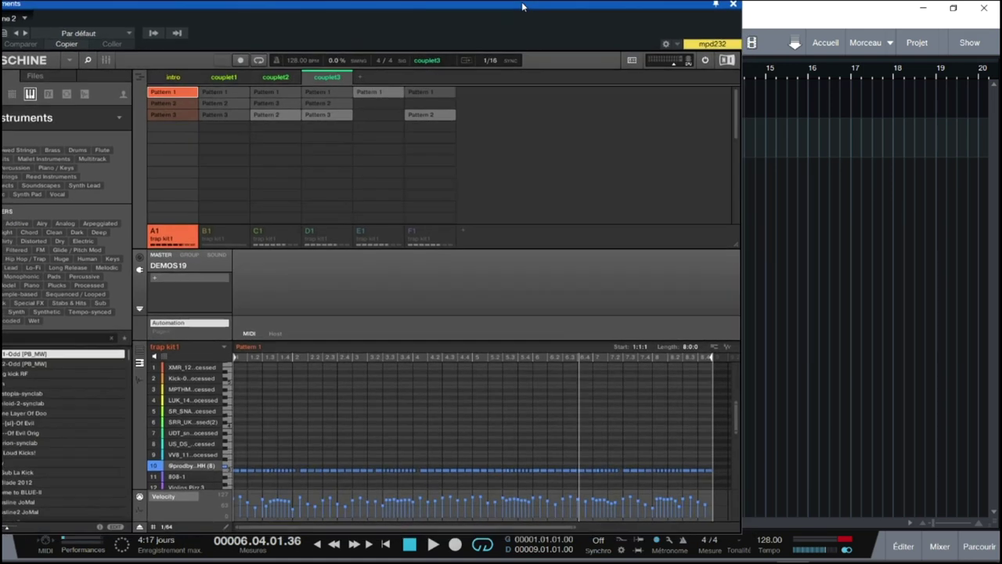
click(168, 108)
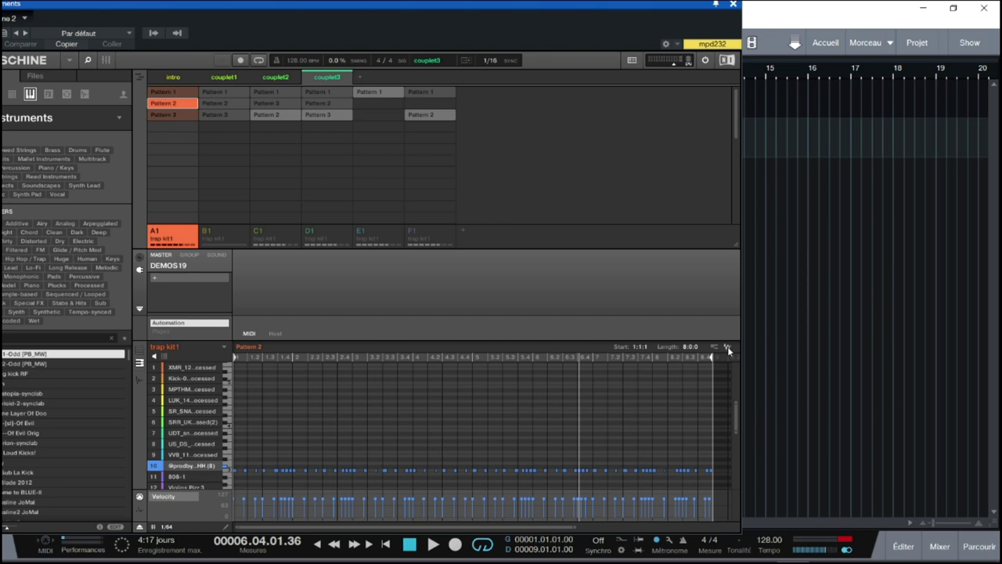
drag(728, 350, 805, 141)
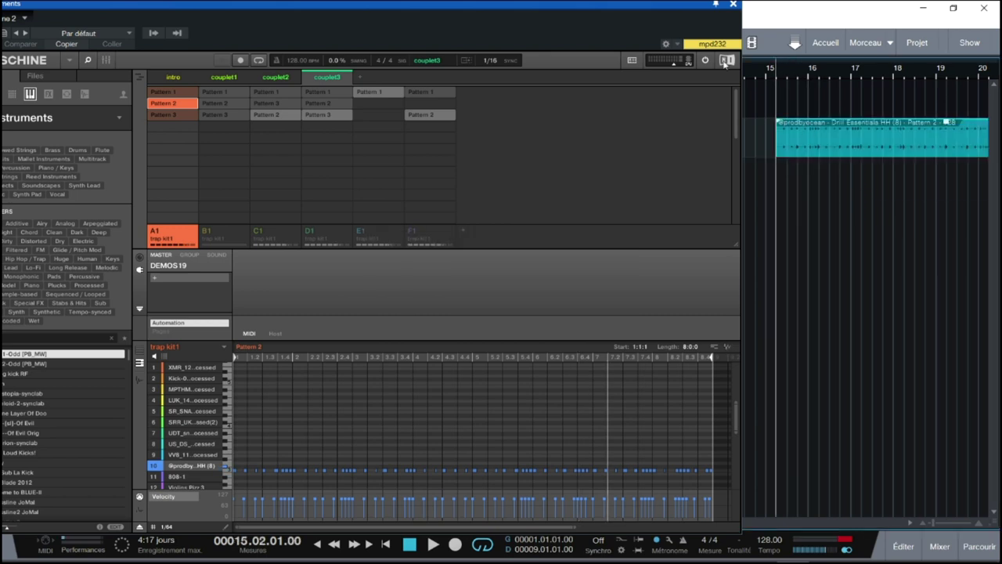
click(734, 5)
drag(846, 147, 600, 153)
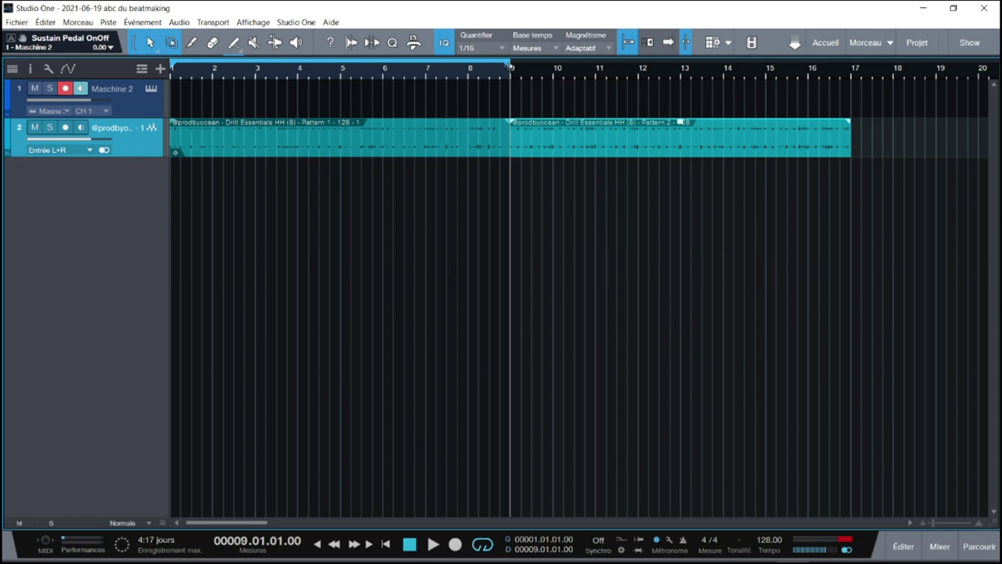
Extend the loop range to bar 17 and play the audio clips, muting the Maschine 2 track.
drag(509, 66, 851, 66)
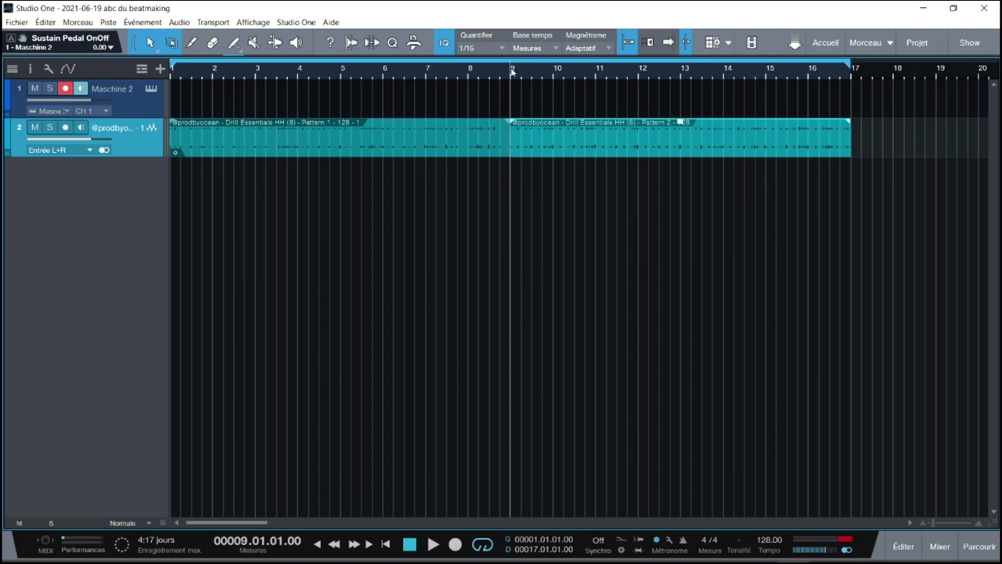
key(space)
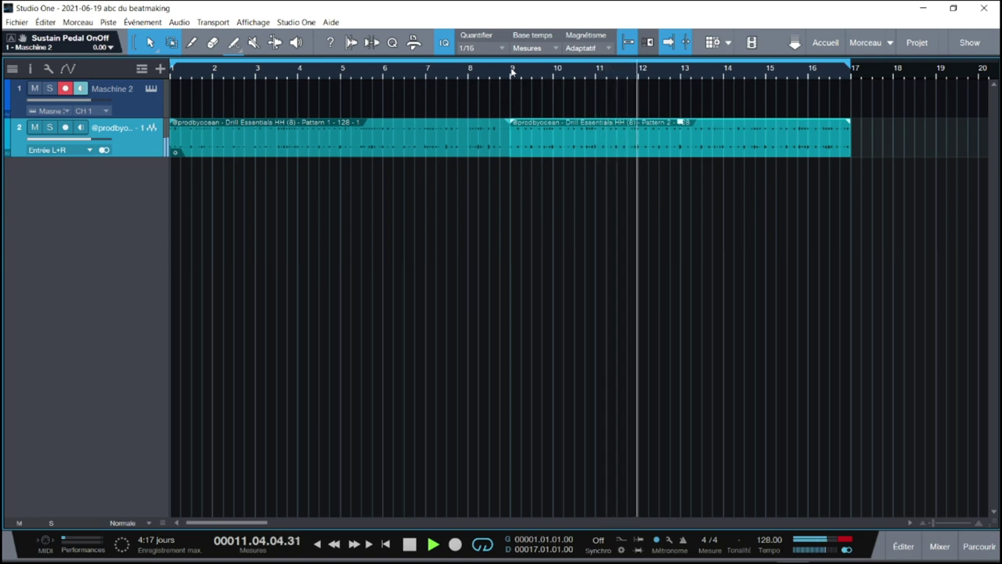
click(35, 89)
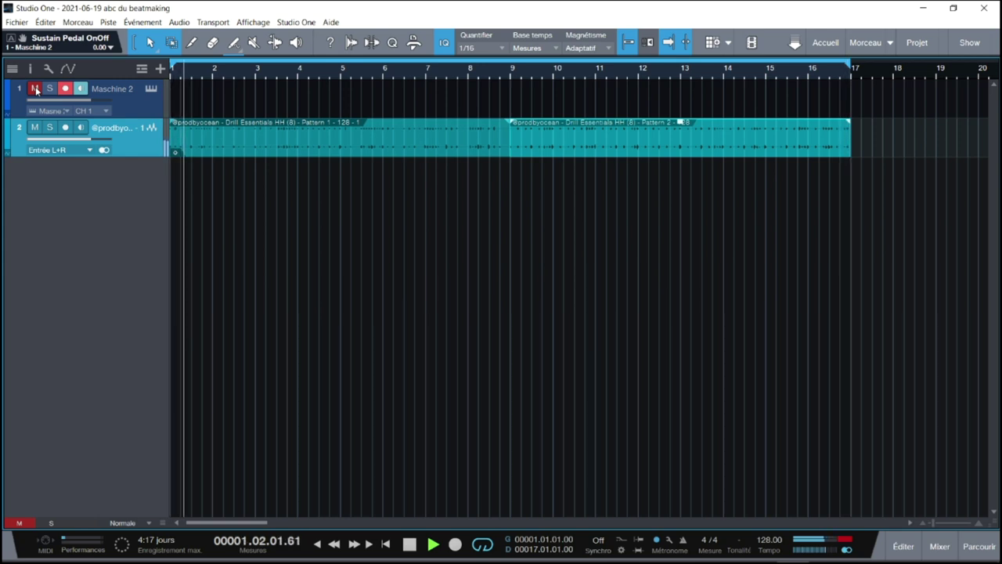
key(space)
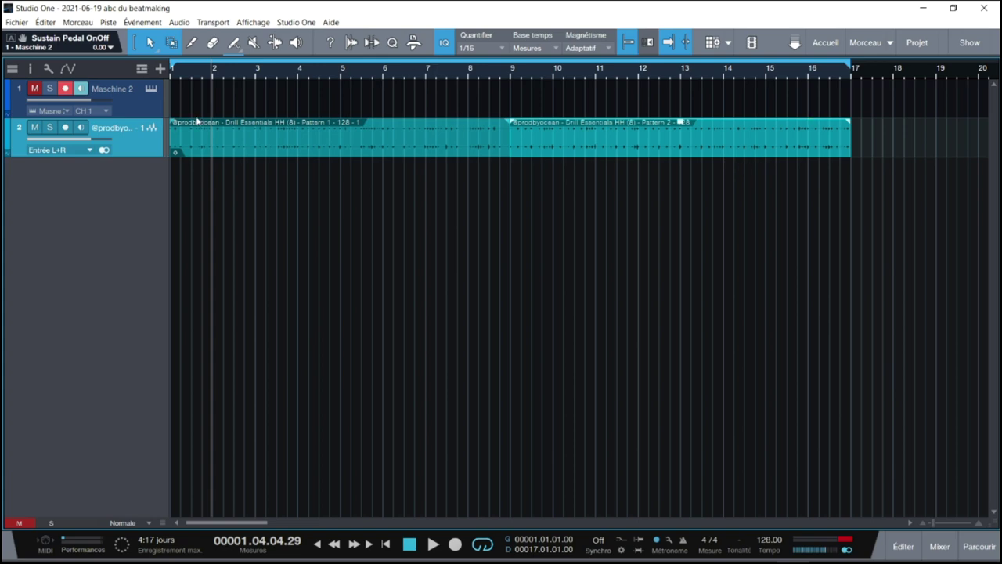
Solo the hi-hat (sound 10) in group A1's Pattern 1, bring it as audio onto a new track, and align the clip to bar 1.
click(154, 91)
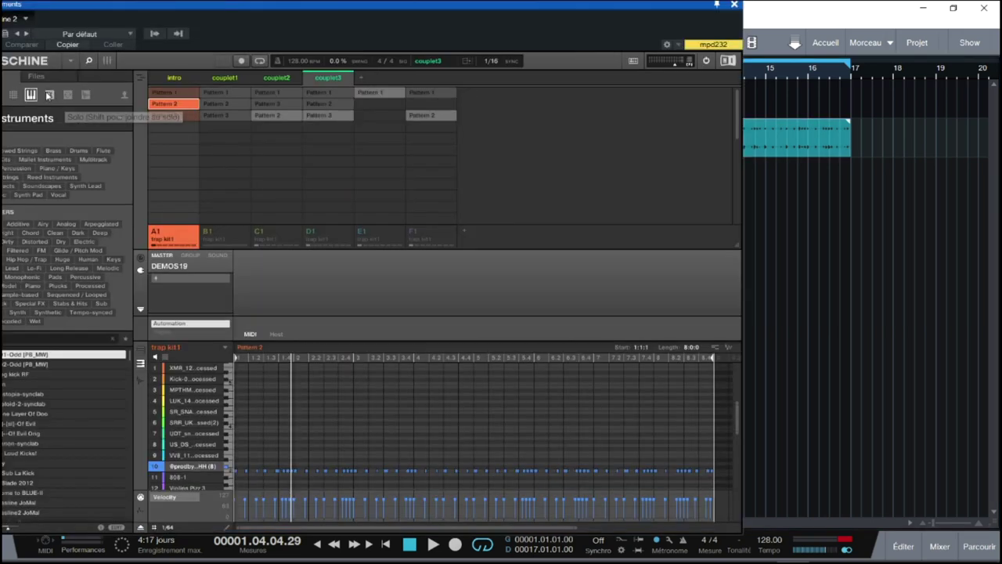
drag(305, 8, 509, 5)
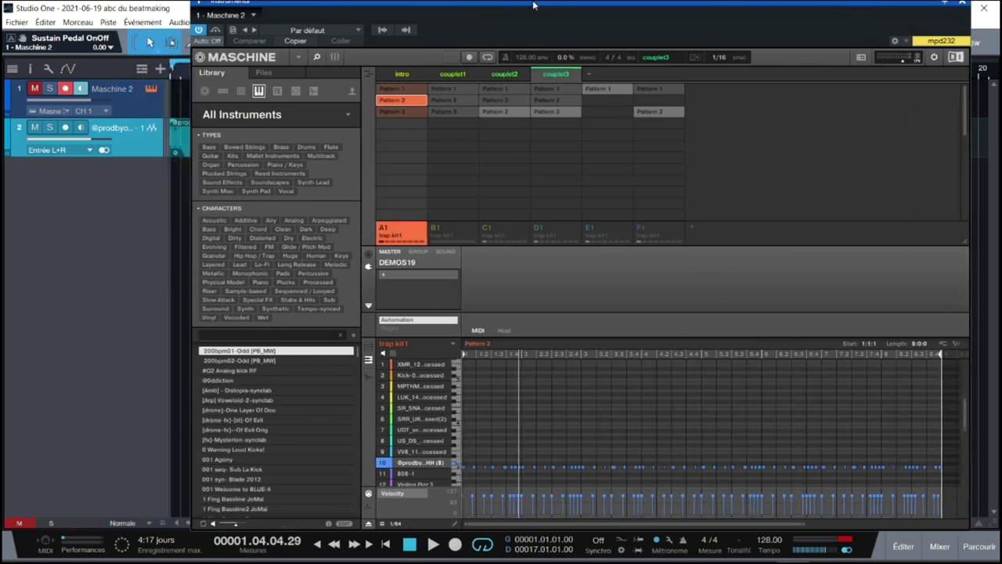
click(402, 89)
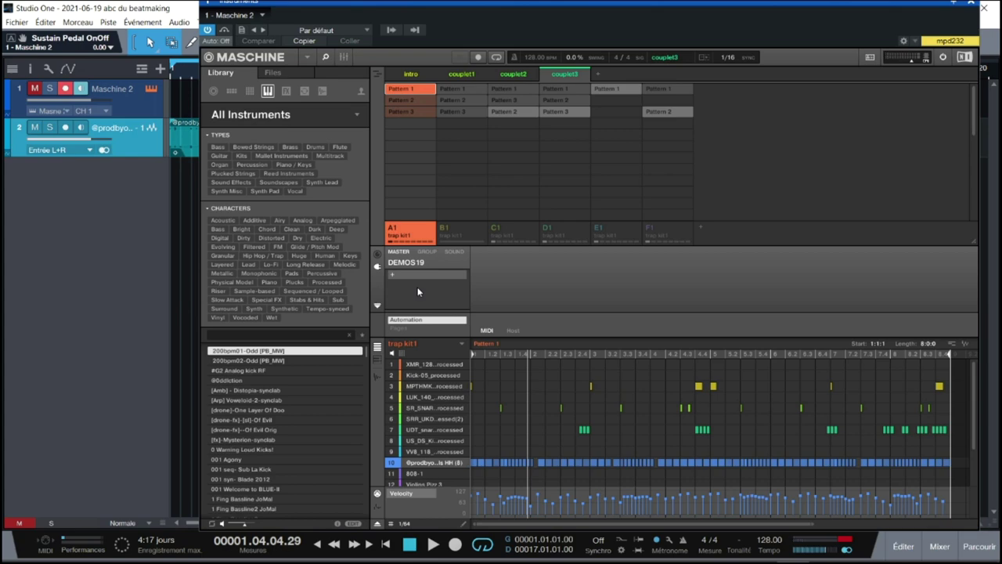
drag(821, 5, 524, 5)
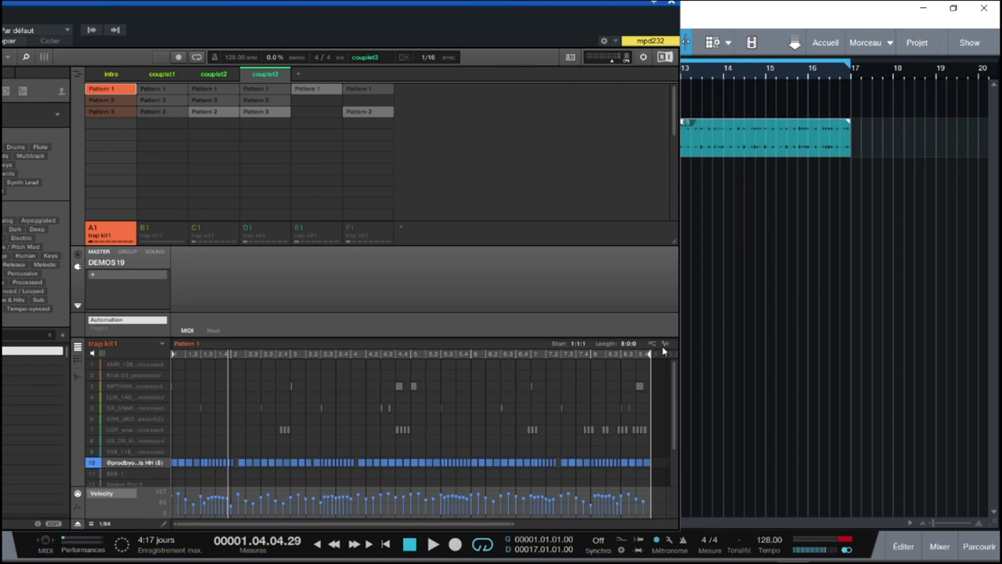
drag(665, 346, 877, 251)
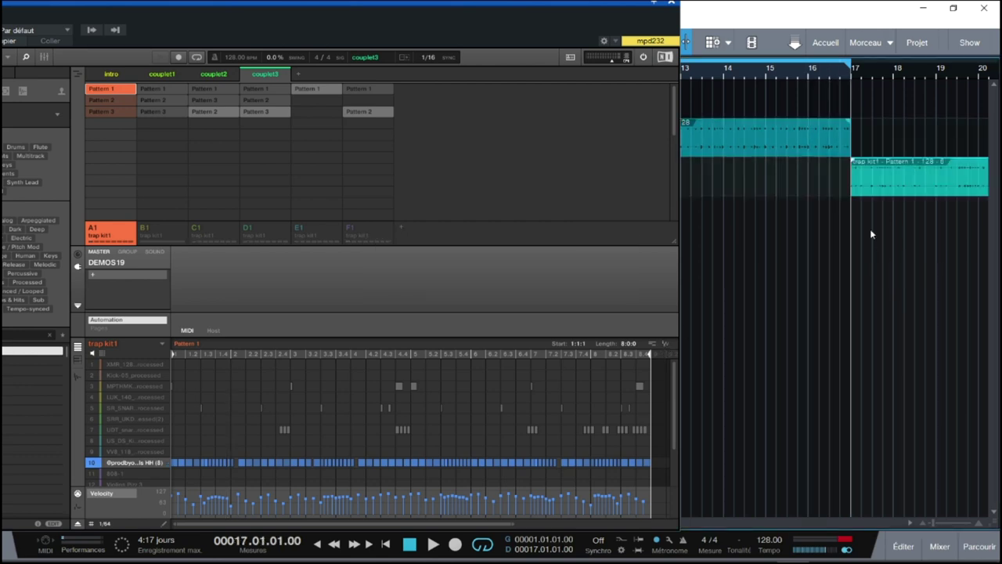
click(671, 6)
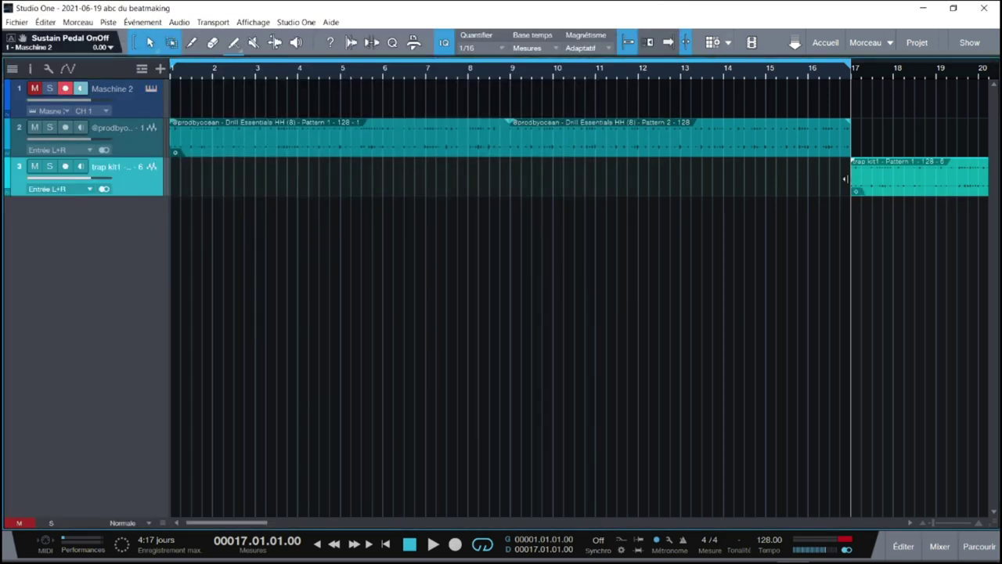
drag(897, 188, 219, 170)
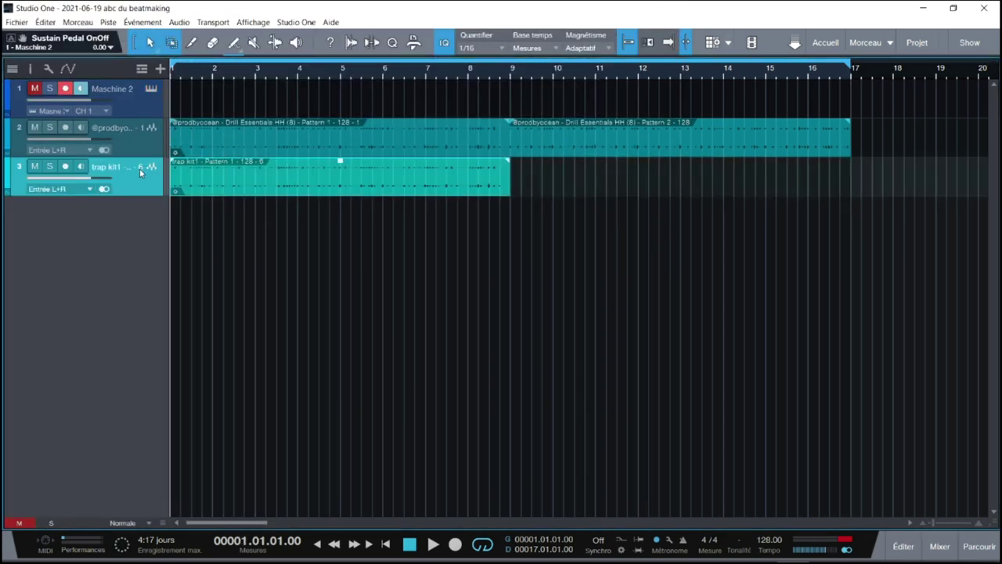
Mute track 2, solo track 3, and listen to the Pattern 1 hi-hat clip.
click(50, 167)
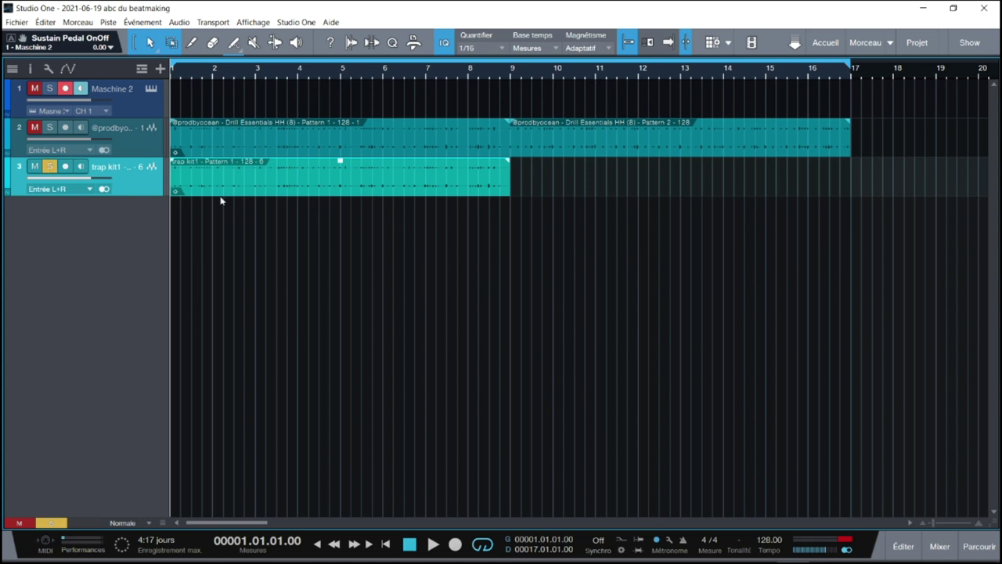
key(space)
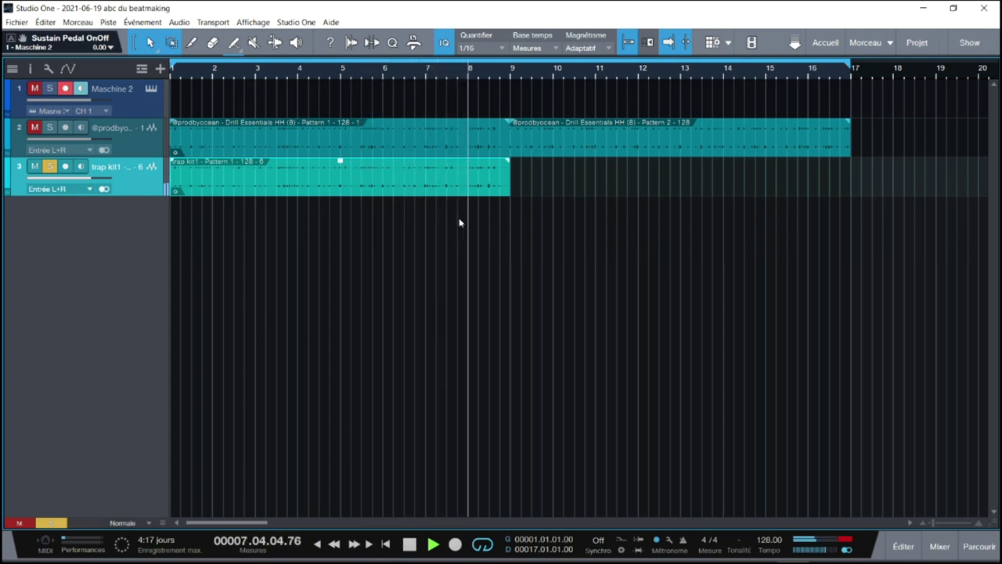
key(space)
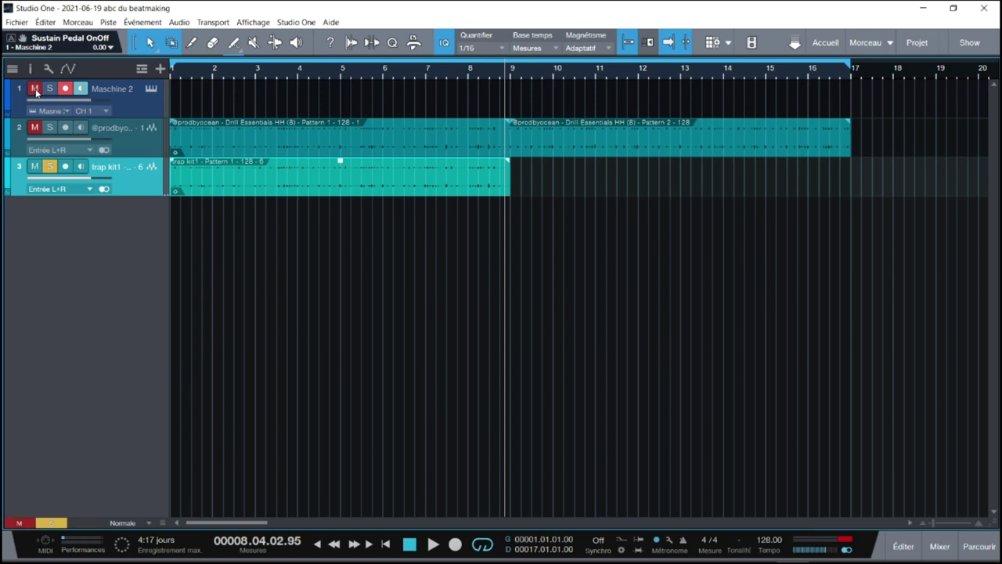
Bring the soloed snare (sound 5) of group A1's Pattern 1 as audio onto new track 4 at bar 1 and play it with track 3.
click(153, 90)
drag(499, 6, 757, 5)
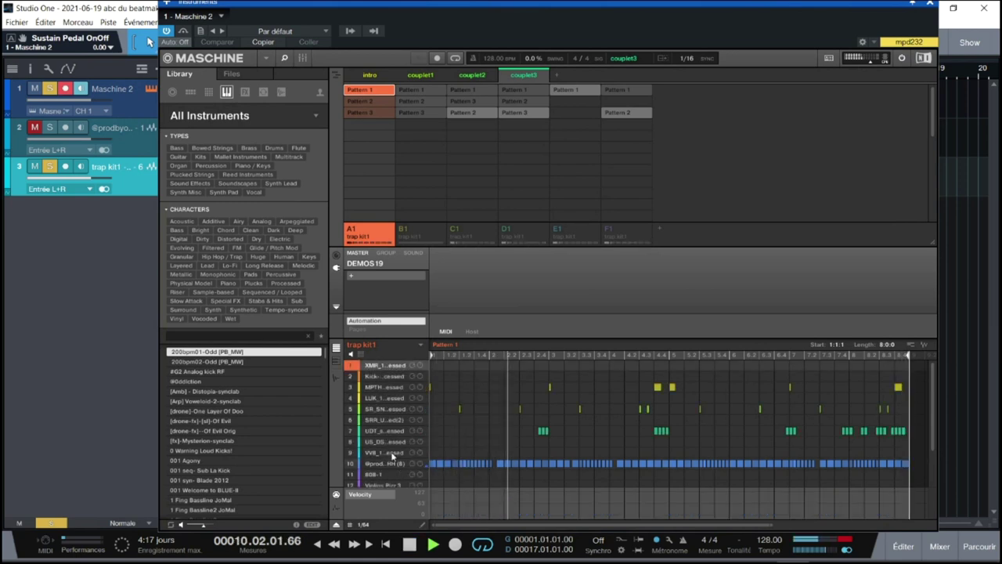
key(space)
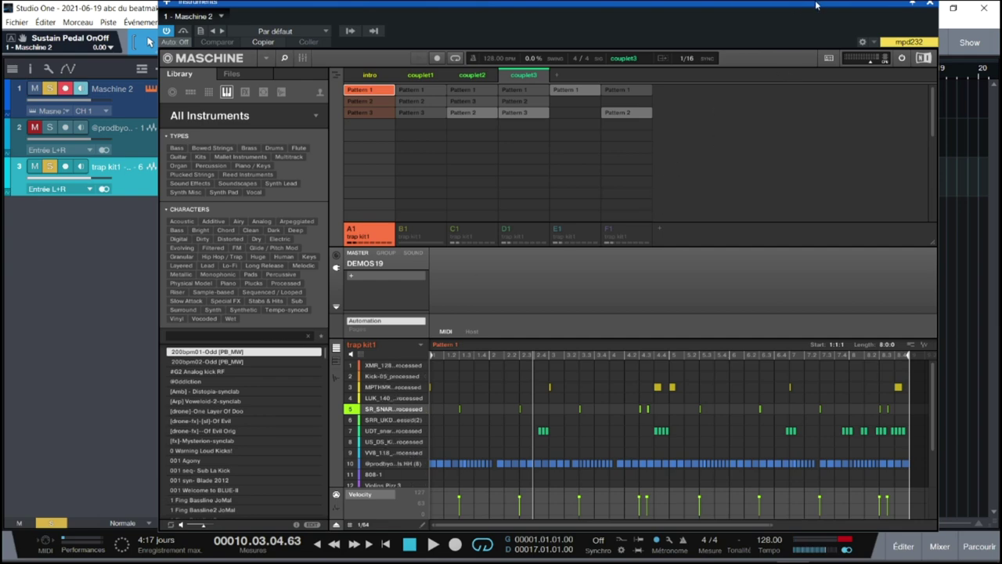
drag(816, 5, 405, 5)
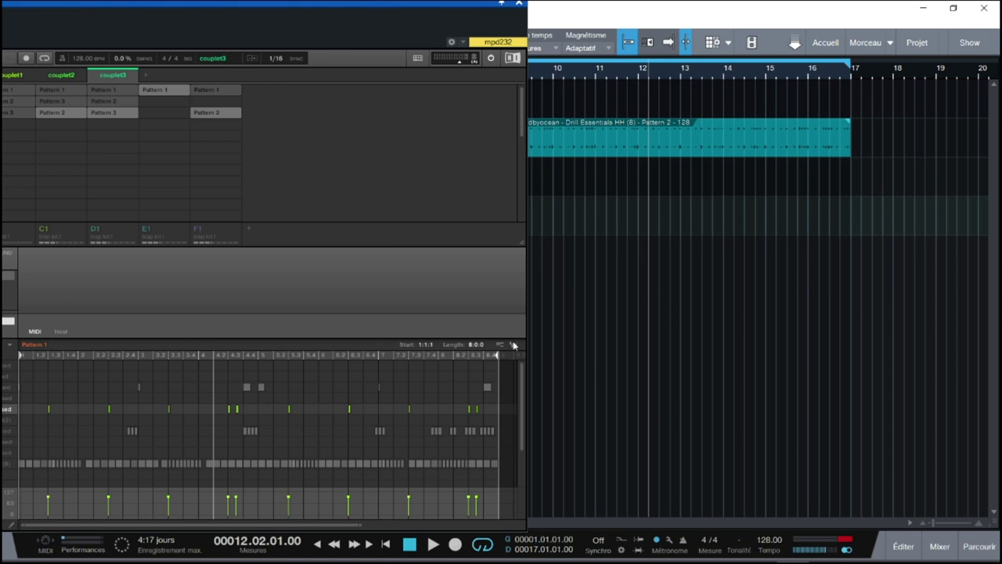
drag(513, 345, 669, 232)
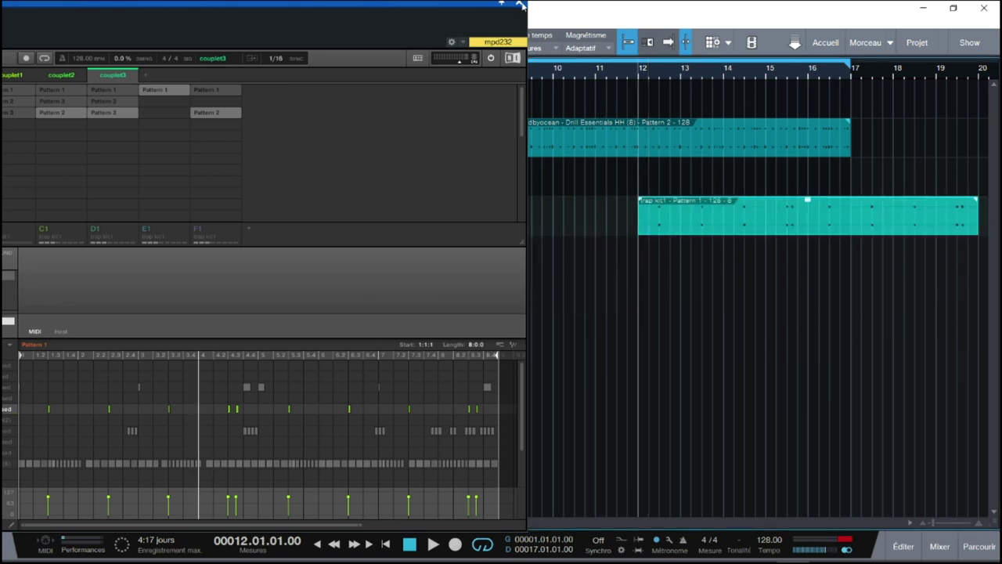
click(521, 5)
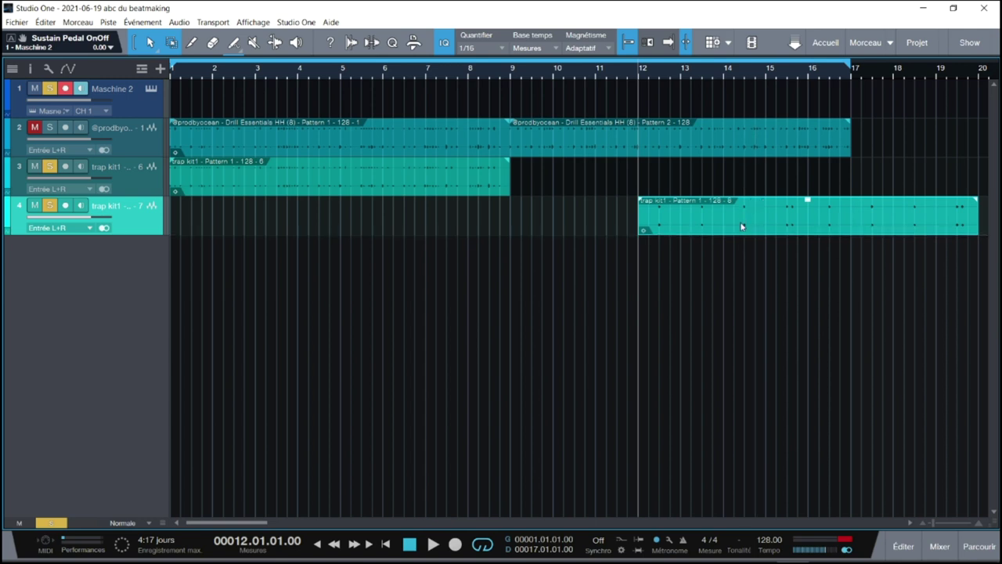
drag(735, 229, 267, 218)
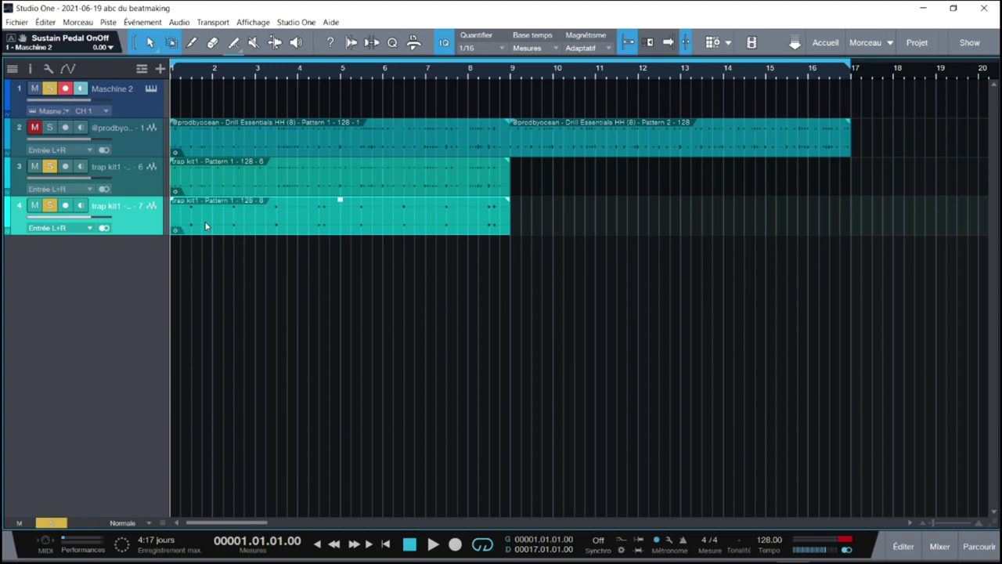
key(space)
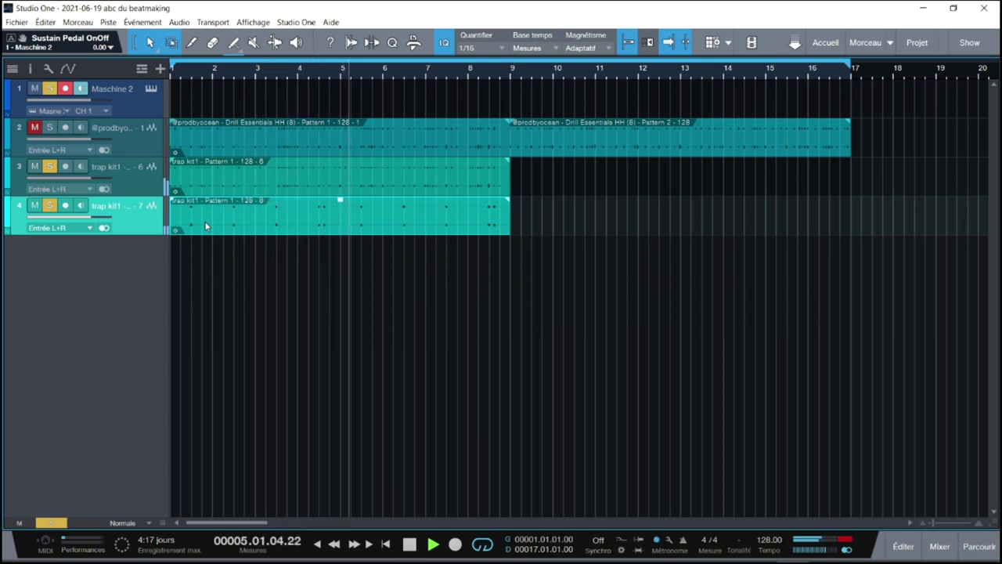
key(space)
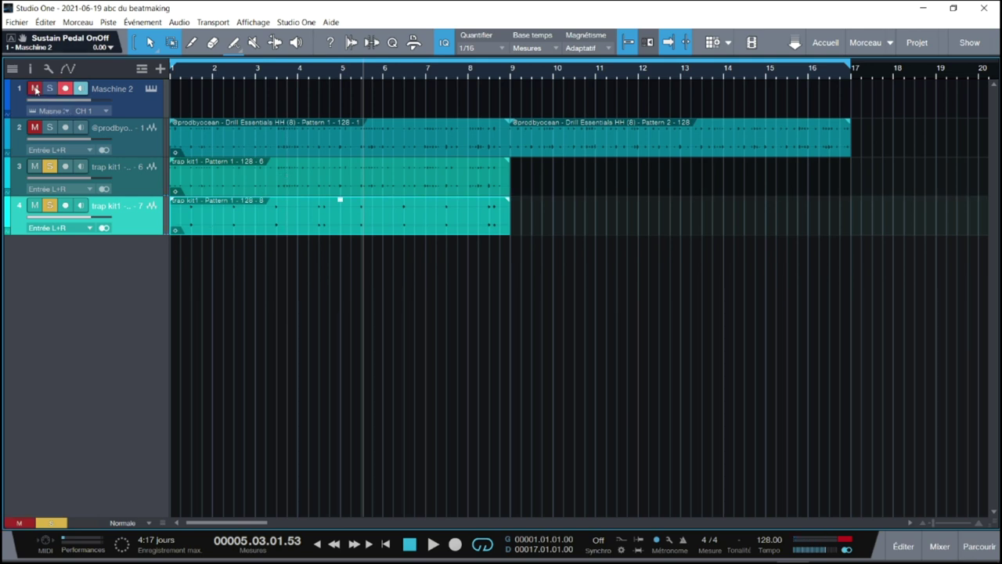
Bring soloed sound 3 (MPTHMK) of group A1's Pattern 1 as audio onto new track 5 at bar 1 and play it with Maschine 2 muted.
click(153, 89)
drag(360, 7, 783, 7)
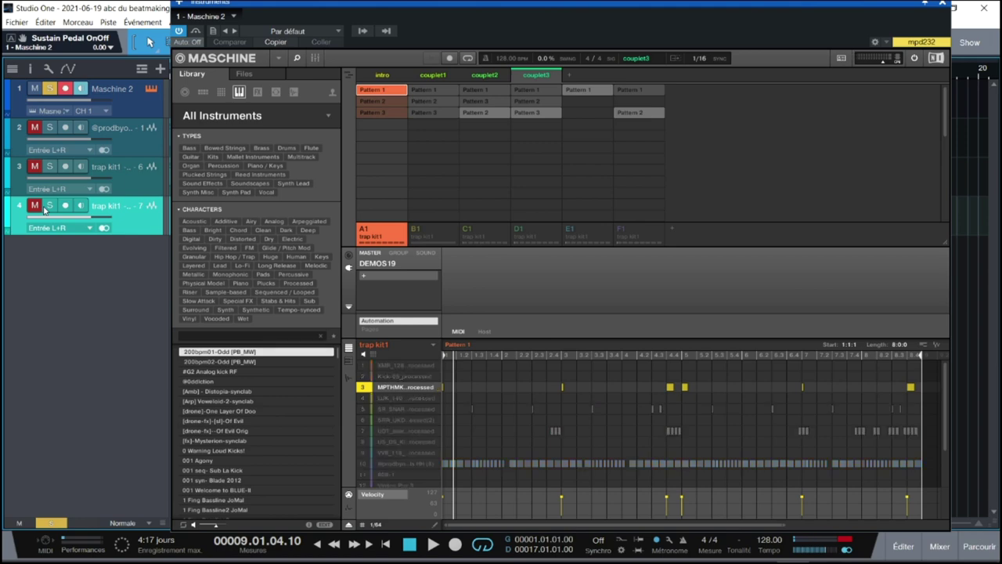
drag(694, 5, 141, 6)
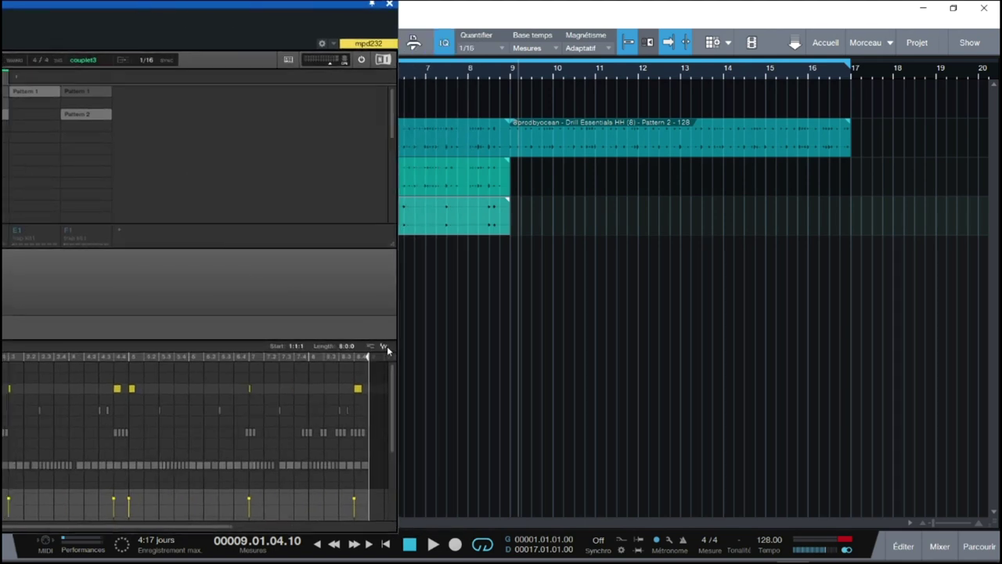
drag(467, 340, 543, 328)
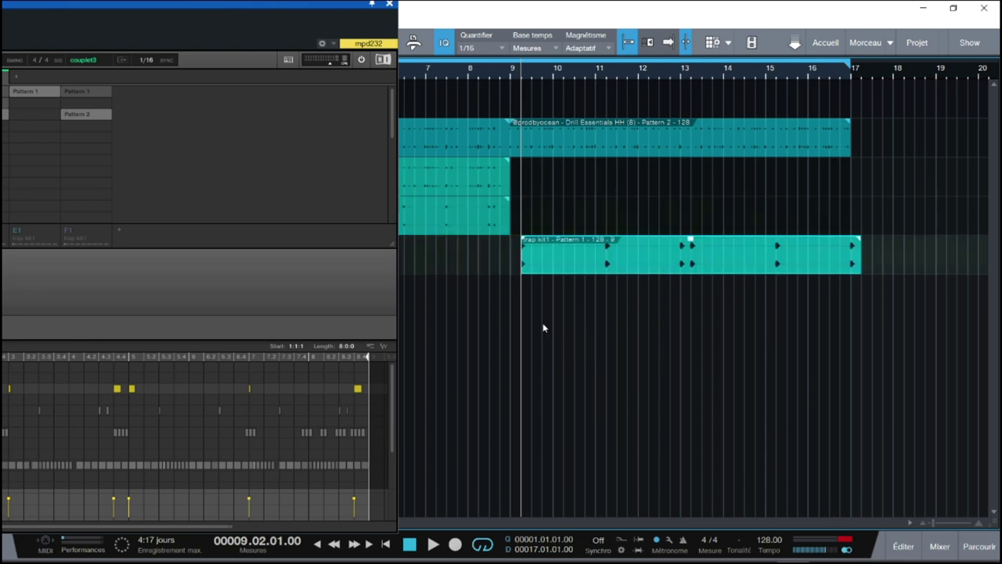
click(391, 7)
drag(574, 265, 188, 276)
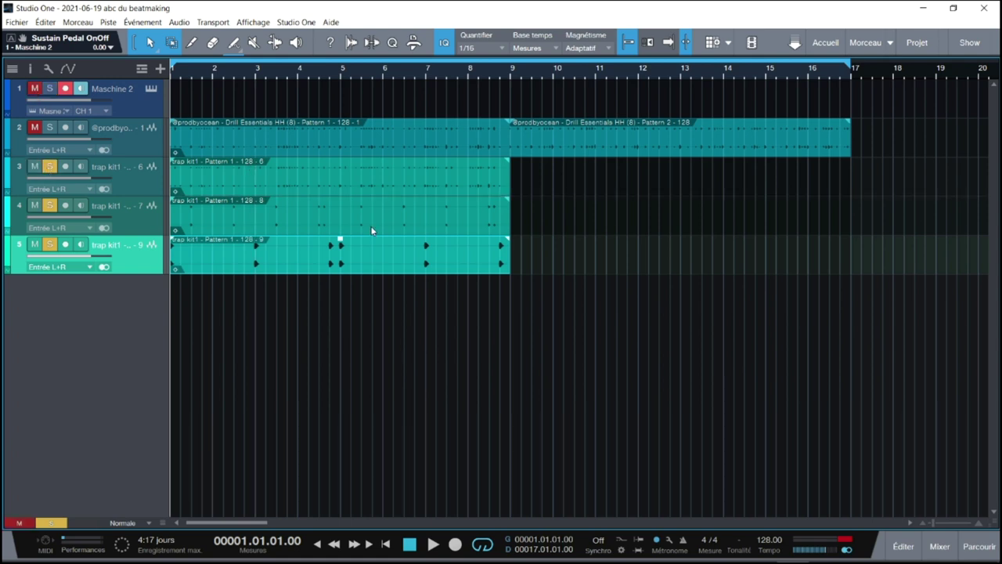
key(space)
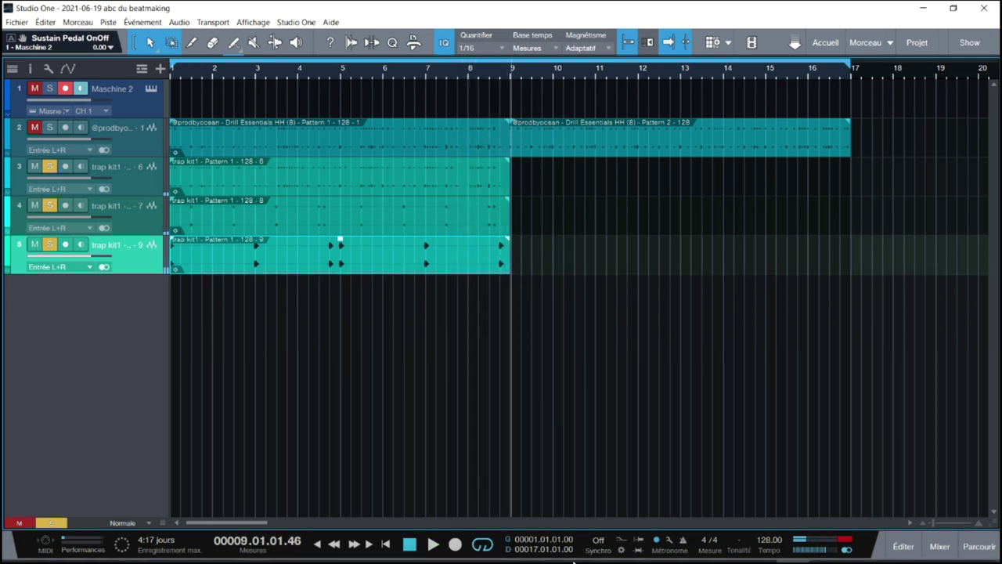
mouse_move(535, 552)
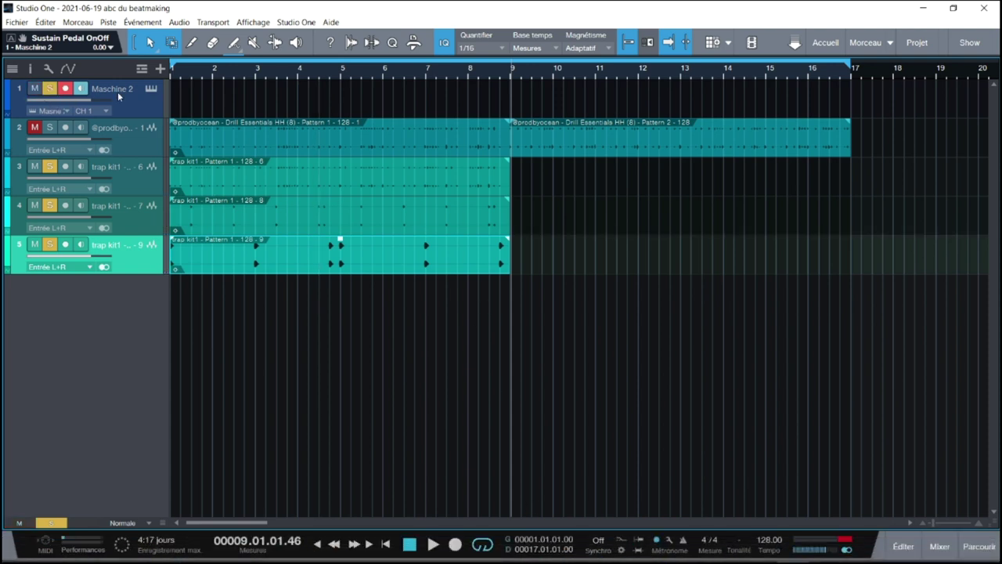
Select group B1 in the couplet1 scene, mute groups A1, C1, D1 and F1, and listen to Pattern 1 with the exported clips.
click(151, 89)
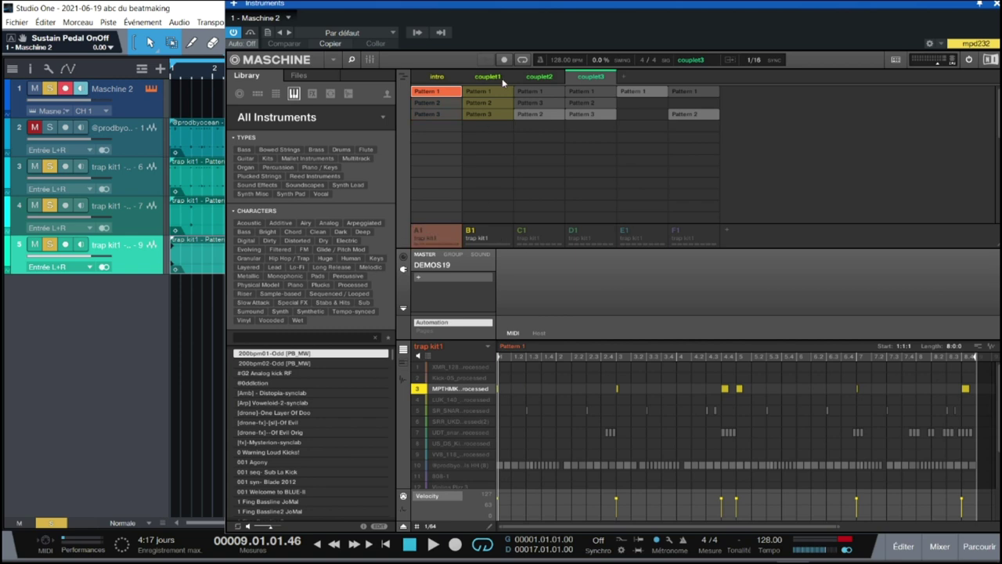
click(491, 234)
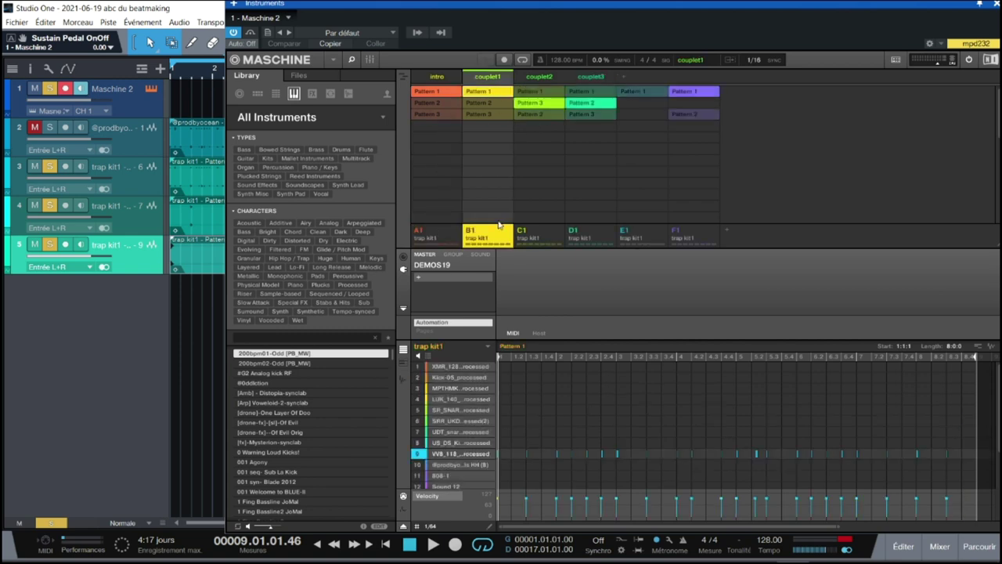
click(418, 232)
click(521, 232)
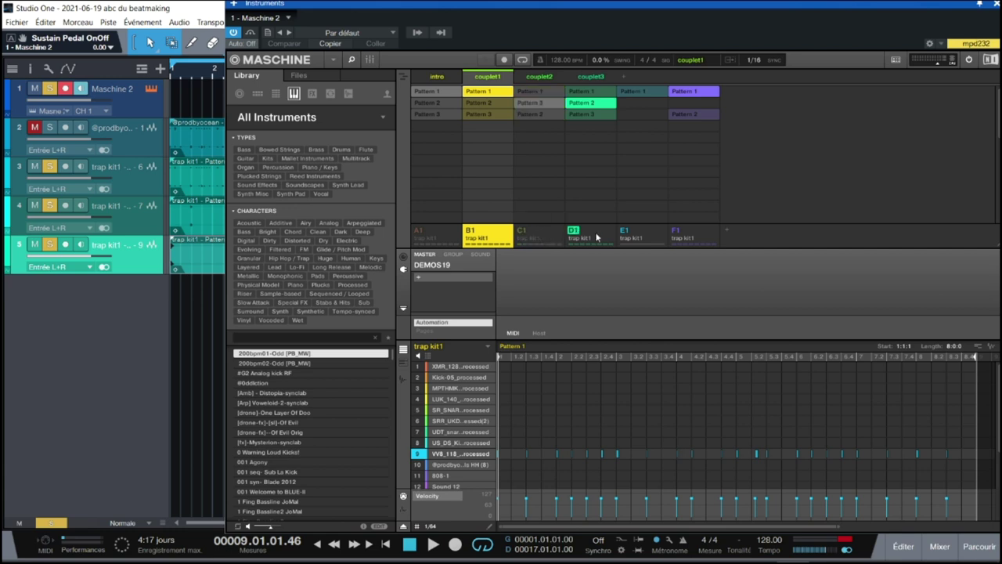
click(579, 233)
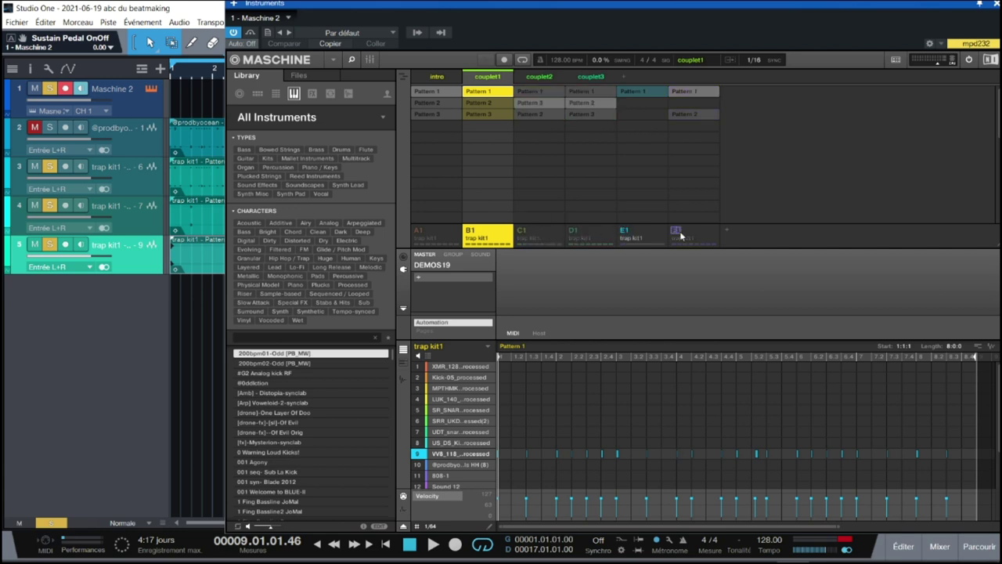
key(space)
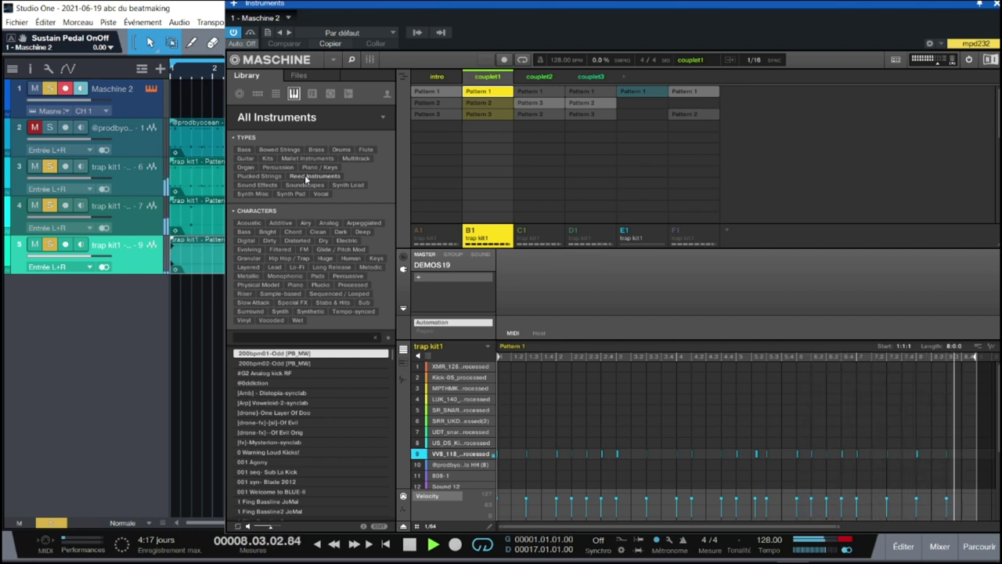
key(space)
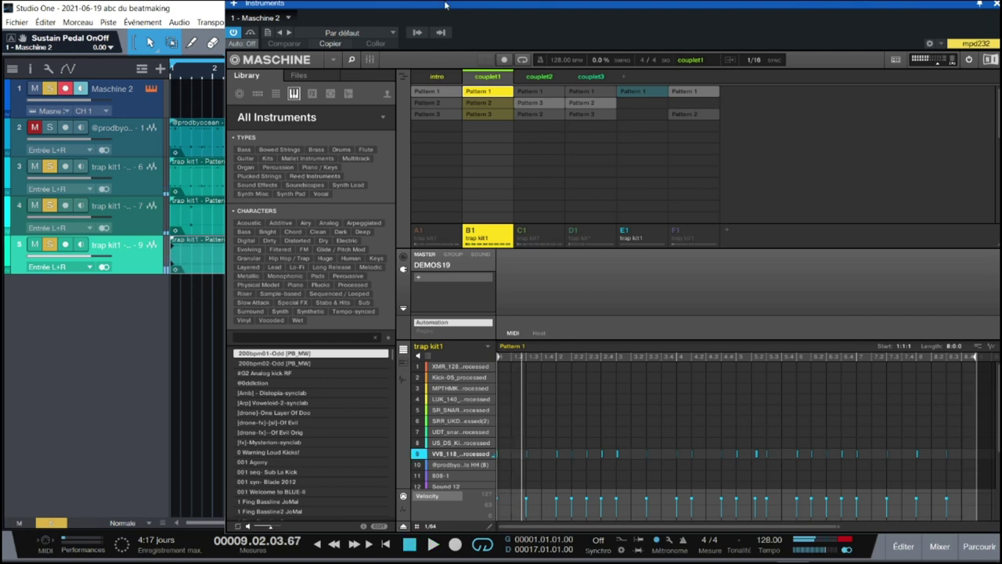
Bring group B1's Pattern 1 as audio onto new track 6 and align the clip to bar 1.
drag(525, 6, 87, 5)
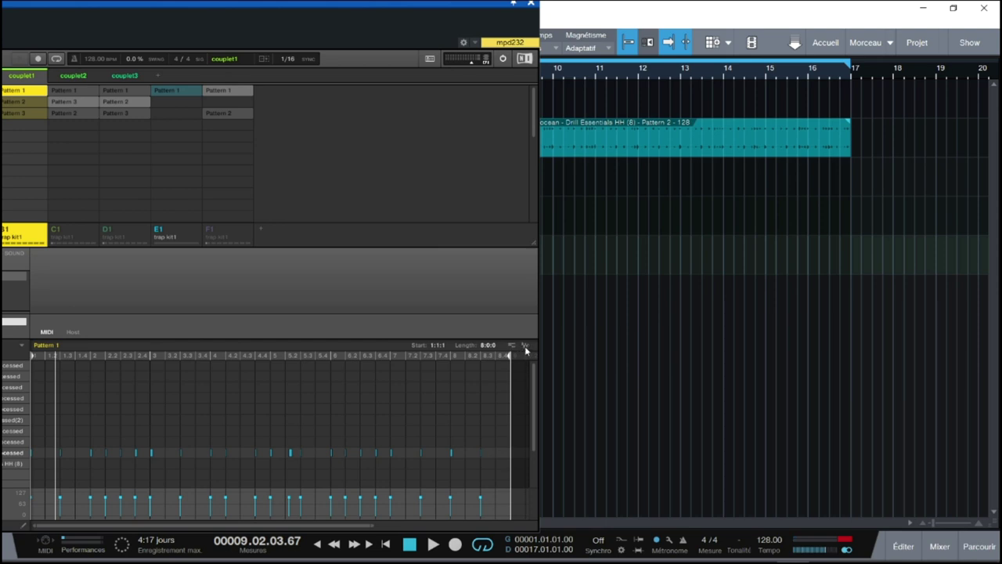
drag(574, 346, 651, 329)
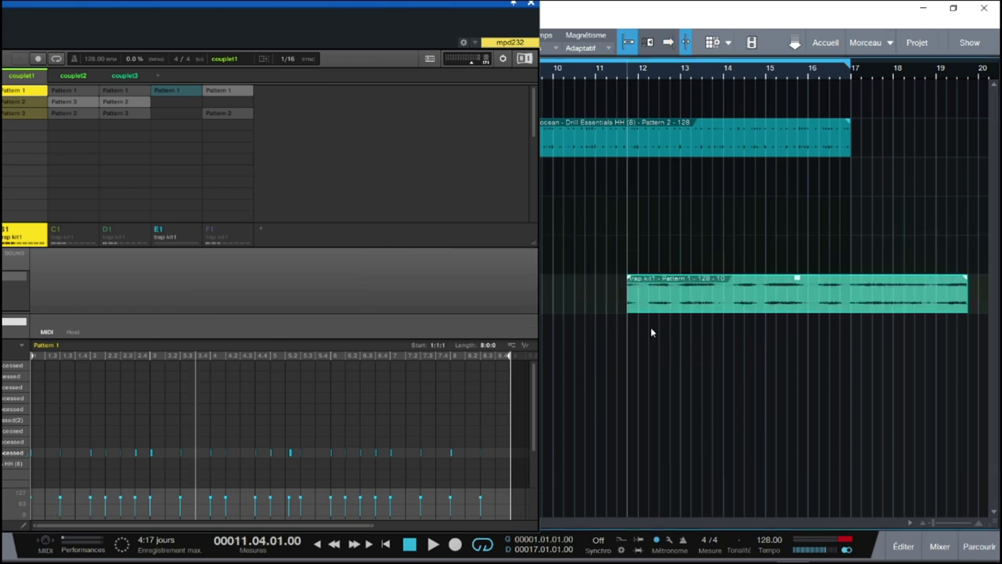
click(531, 4)
drag(675, 298, 217, 296)
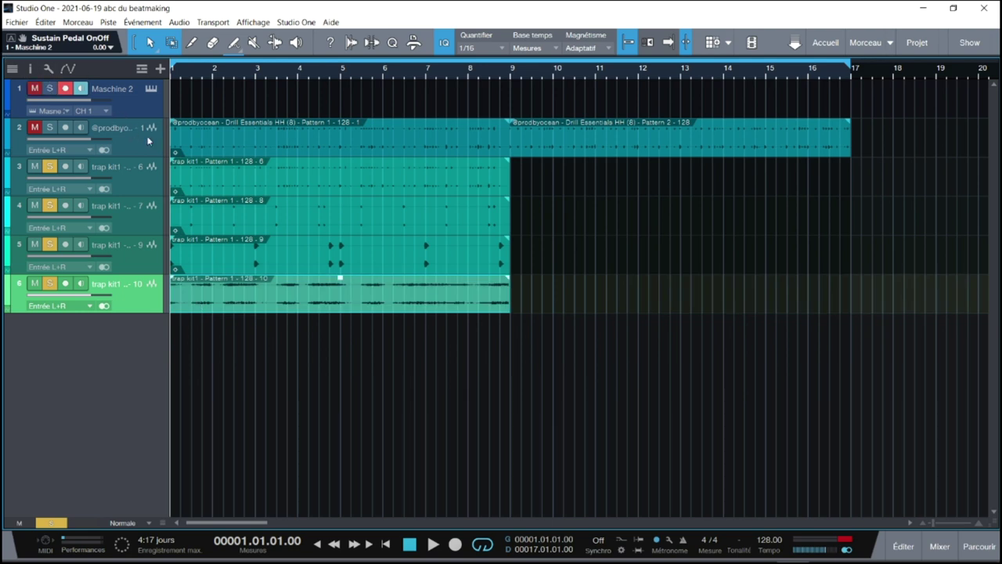
Shorten the loop range to end at bar 9 and play the soloed audio clips with the Maschine 2 track muted.
key(space)
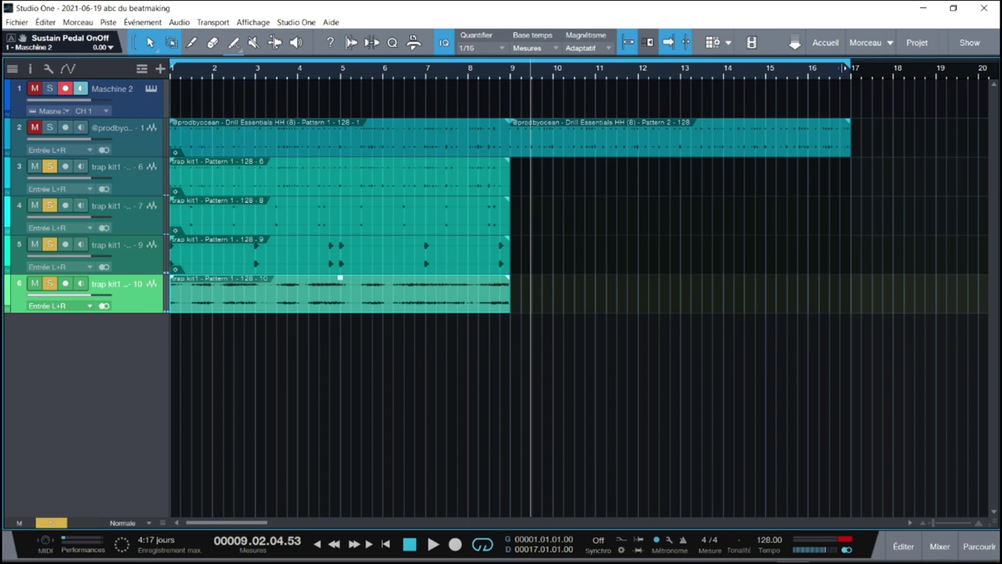
drag(851, 62, 523, 87)
key(space)
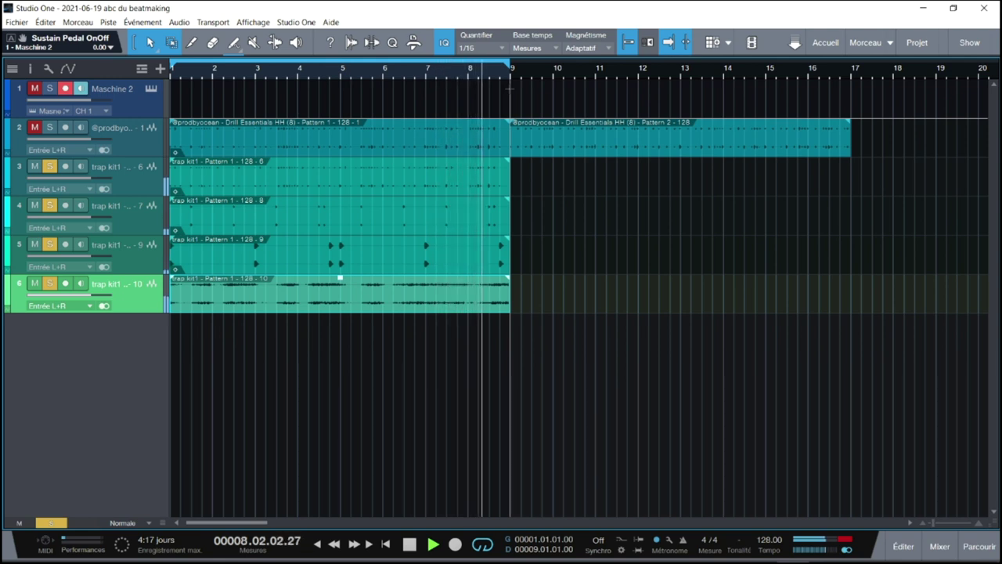
Stop playback, select group B1's Pattern 2 in Maschine 2 and listen to it with only the Maschine 2 track soloed.
key(space)
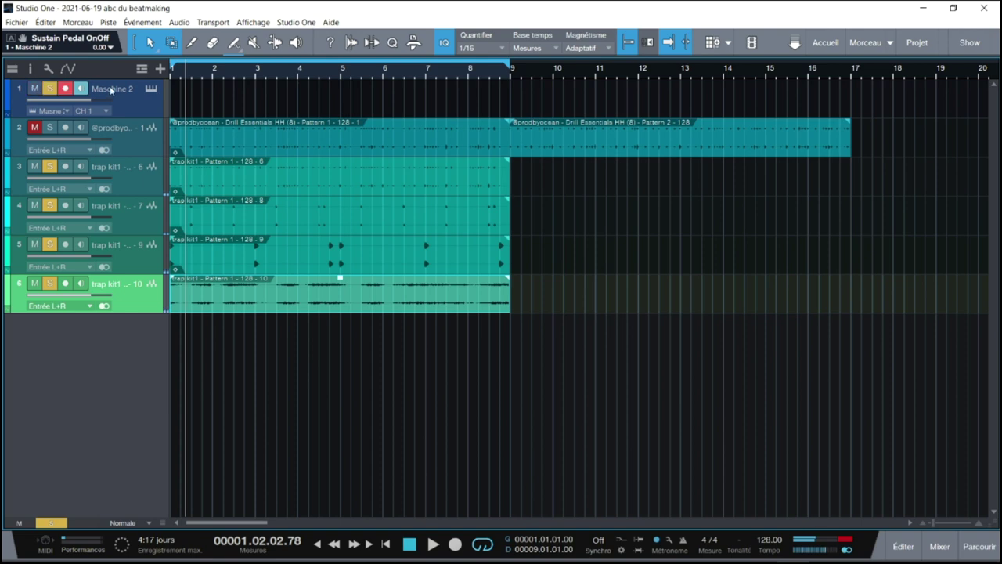
click(151, 89)
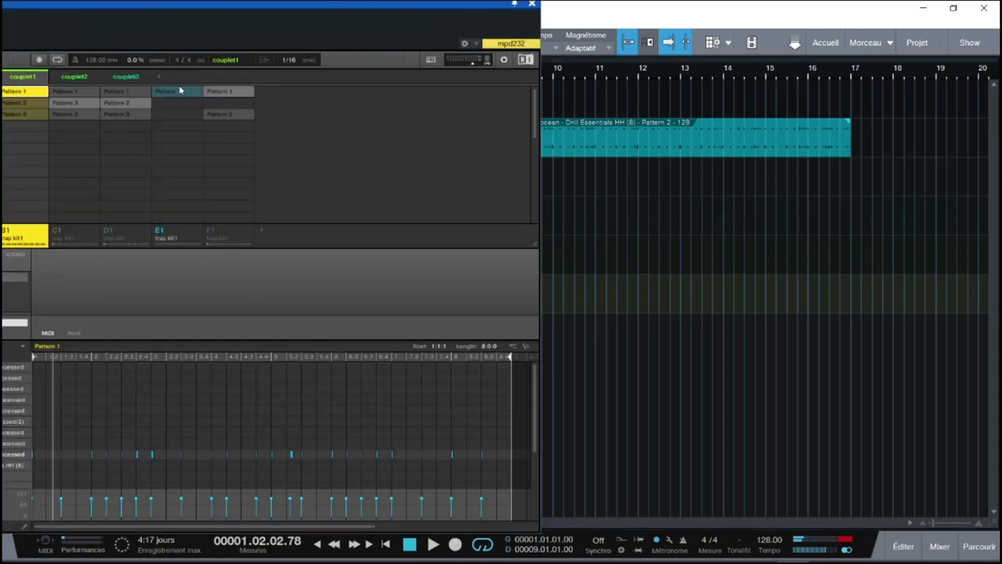
drag(308, 5, 678, 6)
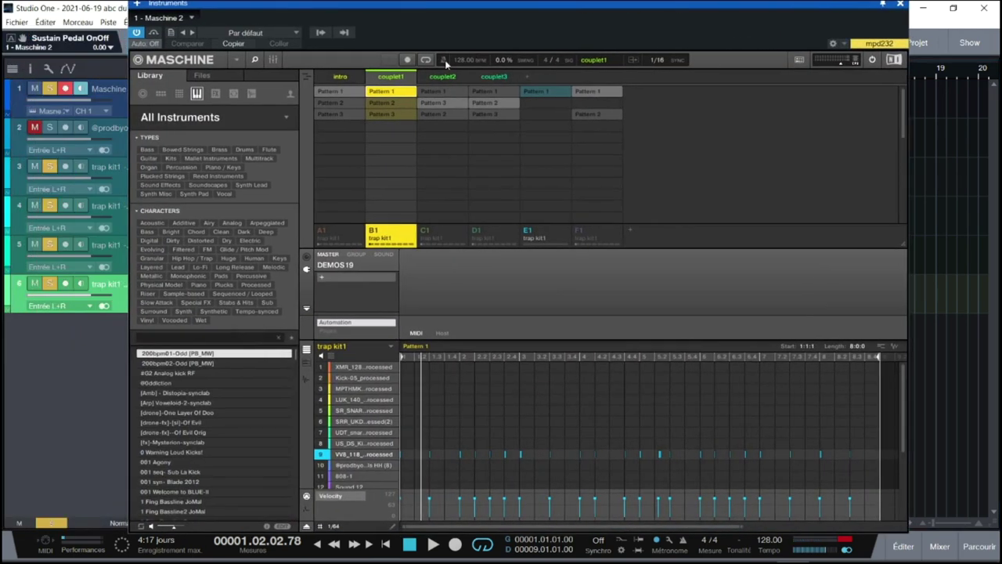
click(391, 103)
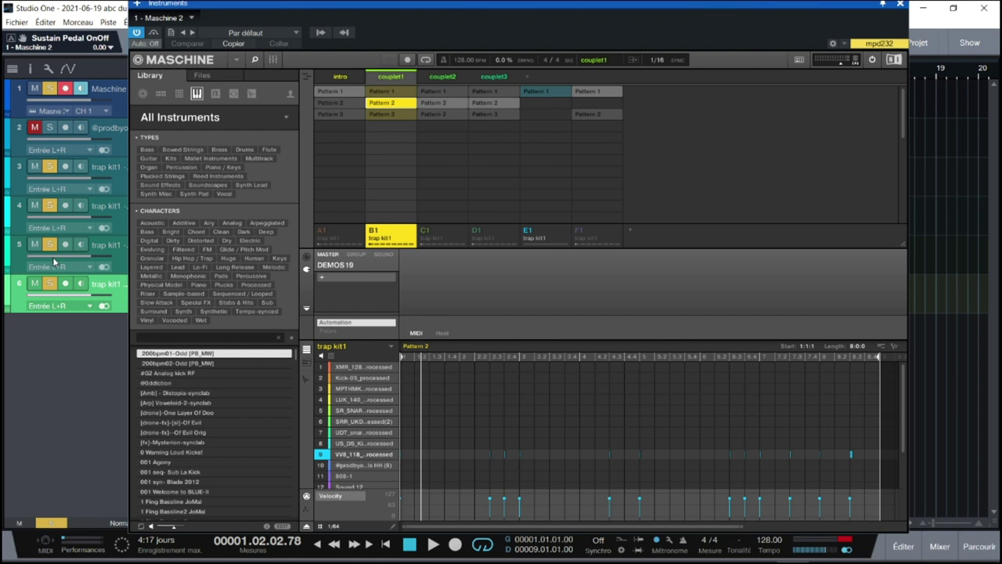
ctrl+click(50, 89)
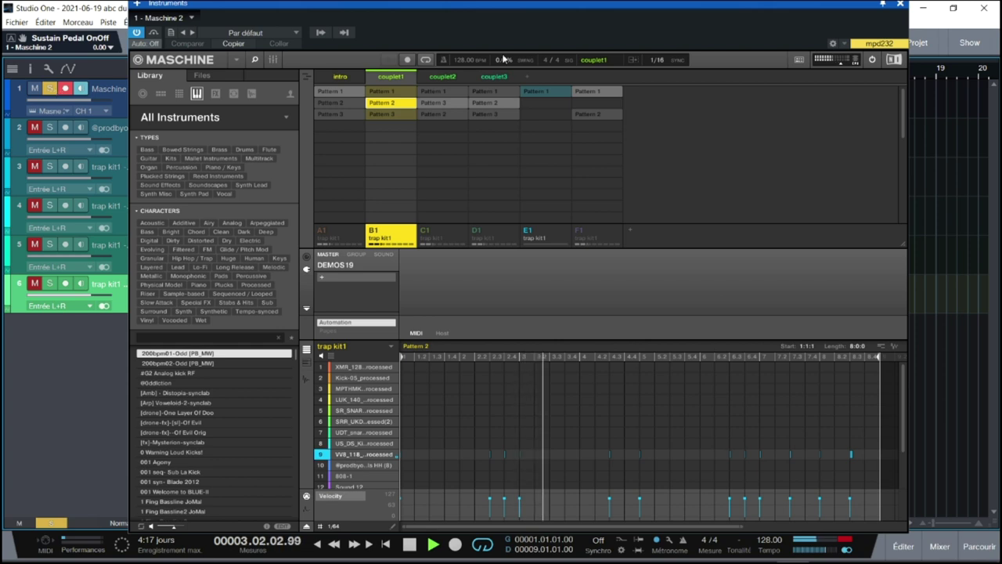
Bring group B1's Pattern 2 as audio into the arrangement and place the clip at bar 9 on track 6.
drag(661, 6, 351, 6)
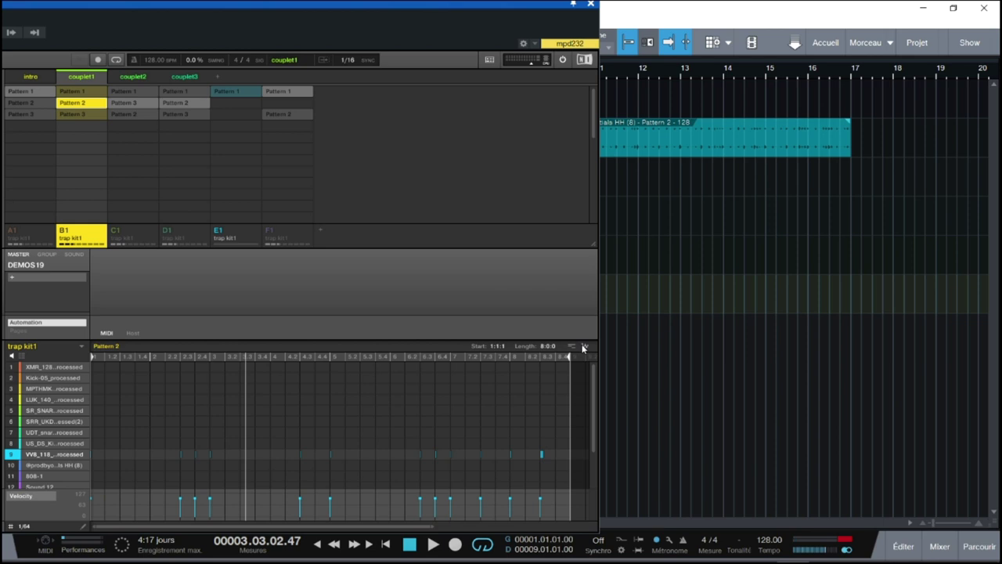
drag(583, 348, 677, 344)
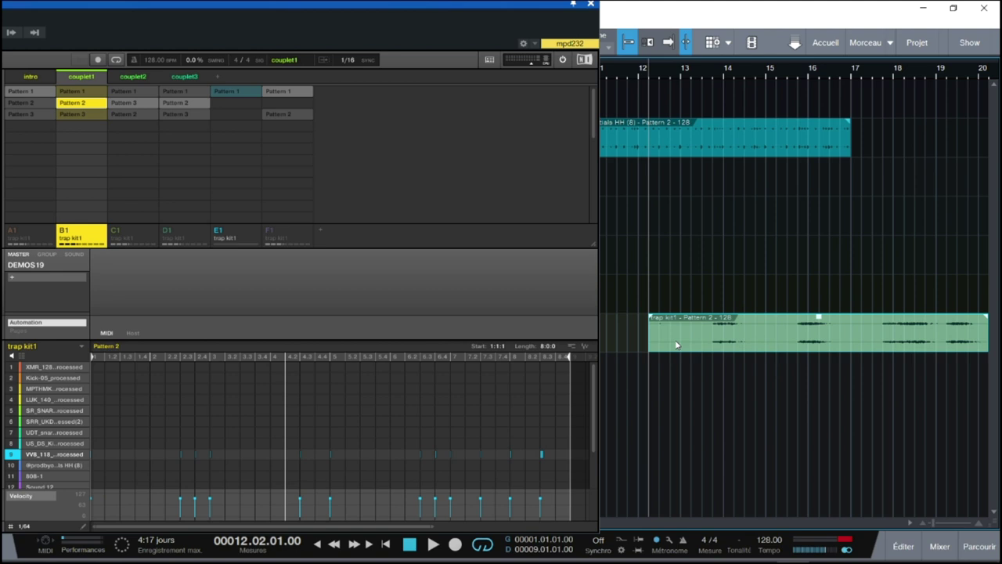
click(592, 4)
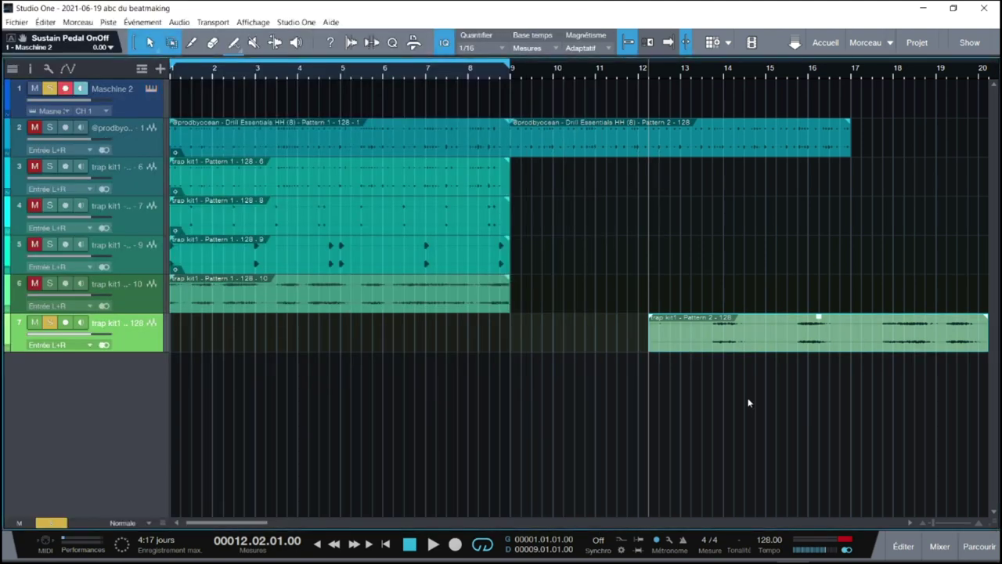
drag(741, 339, 610, 286)
Remove the empty audio track 7.
click(130, 337)
right_click(130, 337)
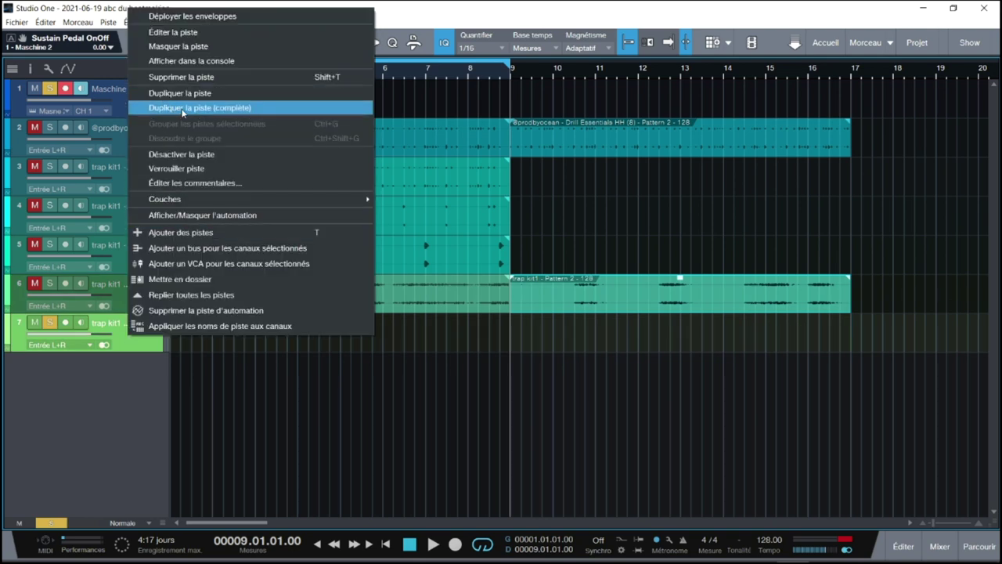
click(182, 77)
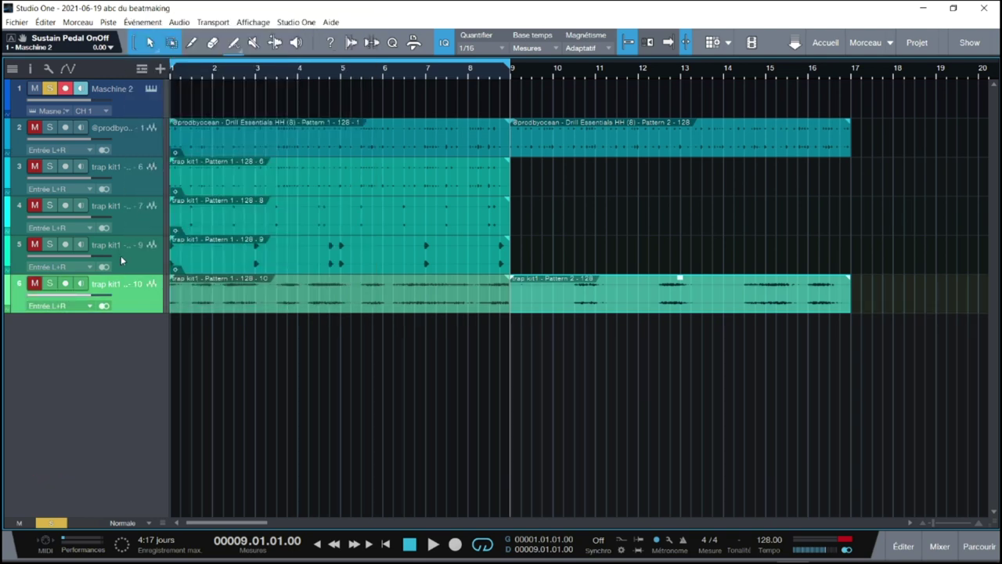
Extend the loop range to end at bar 17 and duplicate the Pattern 1 clips of tracks 3 to 5 to bar 9.
drag(511, 62, 852, 80)
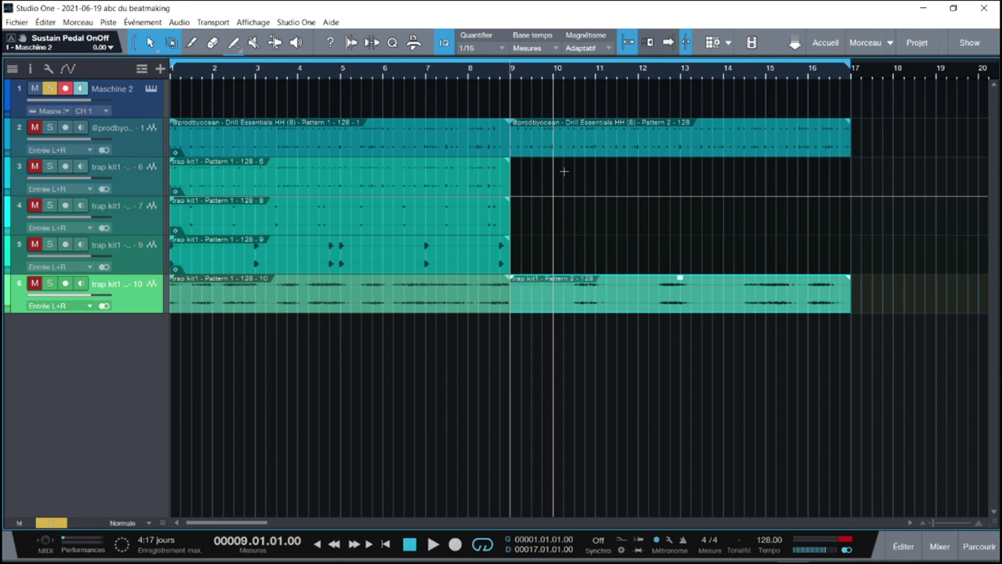
drag(520, 187, 430, 249)
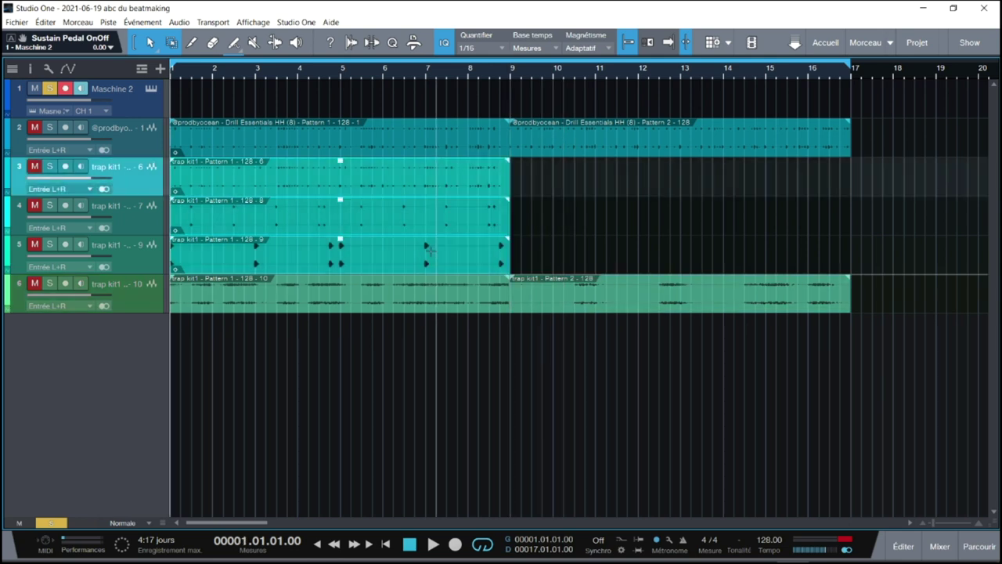
key(d)
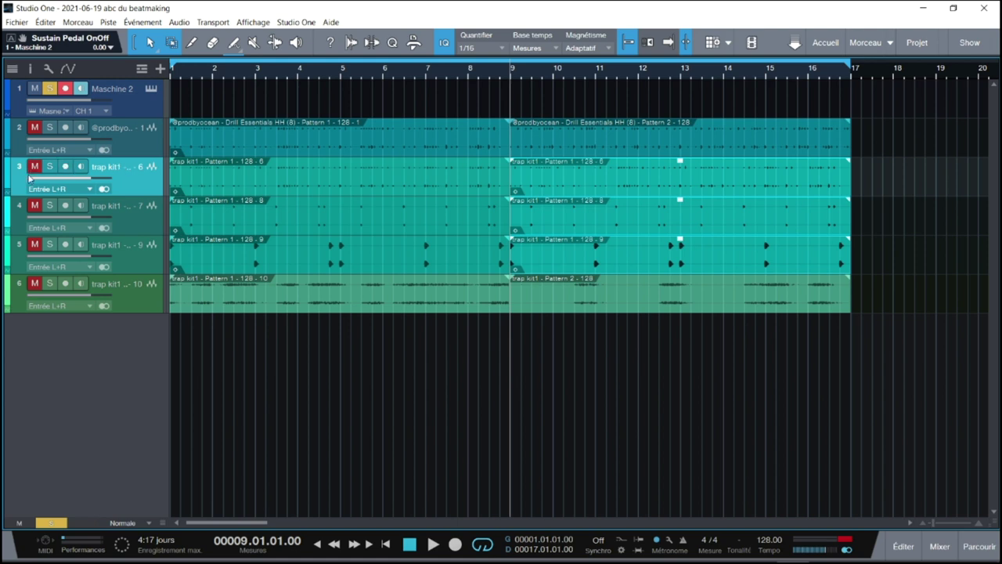
Solo audio tracks 3 to 6, play the arrangement from the start and increase the track height.
drag(49, 205, 50, 284)
key(Home)
key(space)
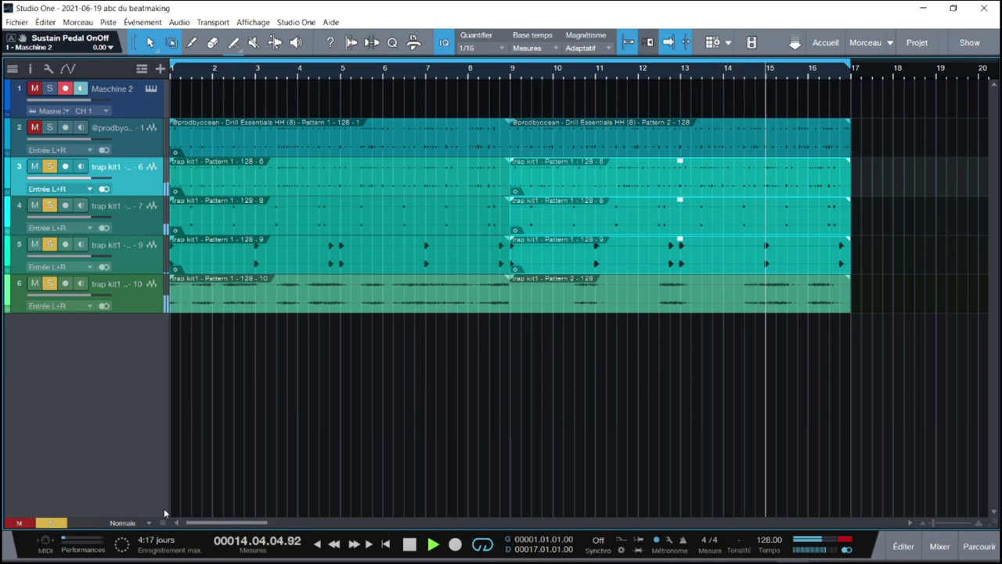
scroll(160, 493, up, 1)
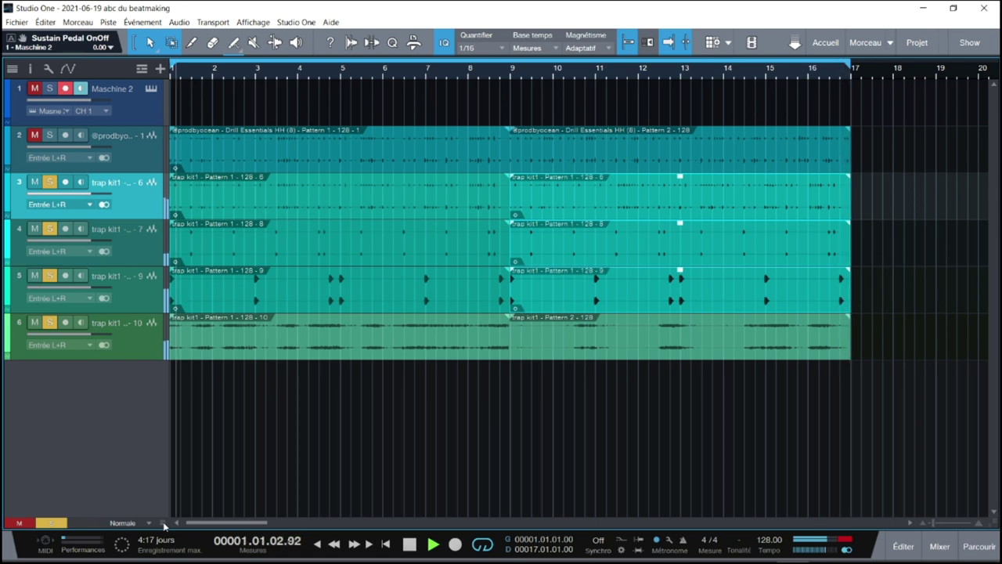
key(space)
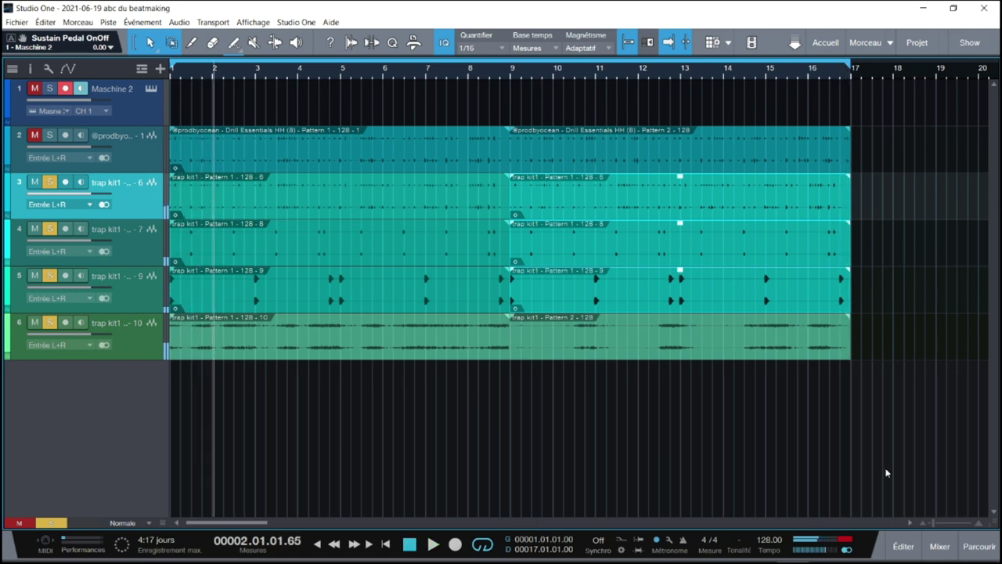
Select the couplet2 scene, group C1 and its Pattern 1 in Maschine 2, and listen to it with the exported clips.
click(151, 91)
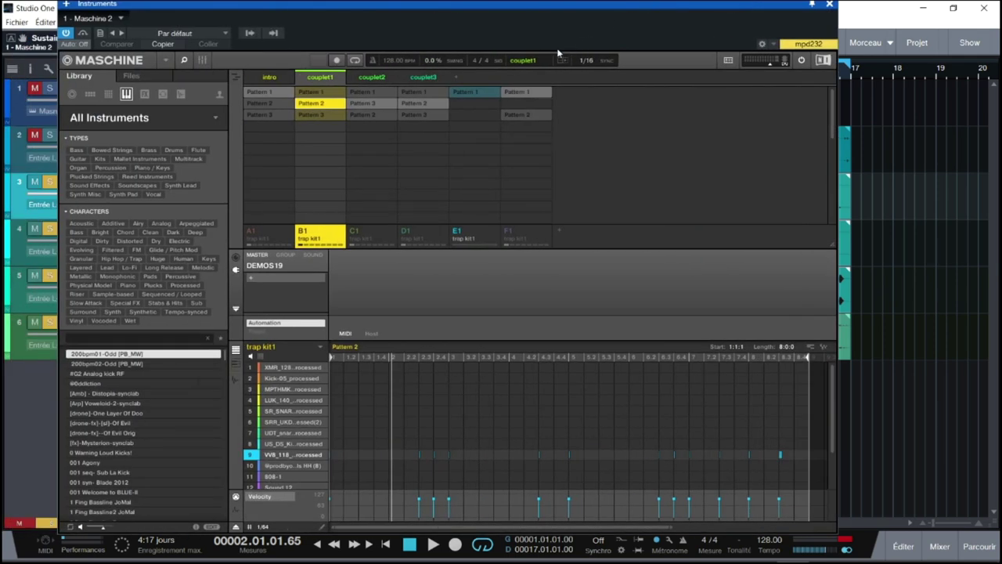
click(372, 77)
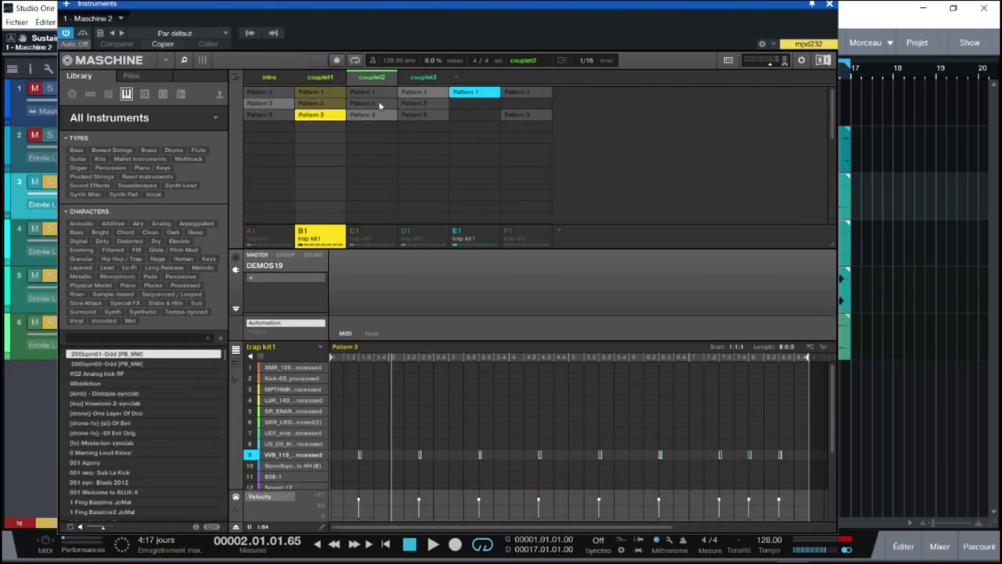
click(356, 235)
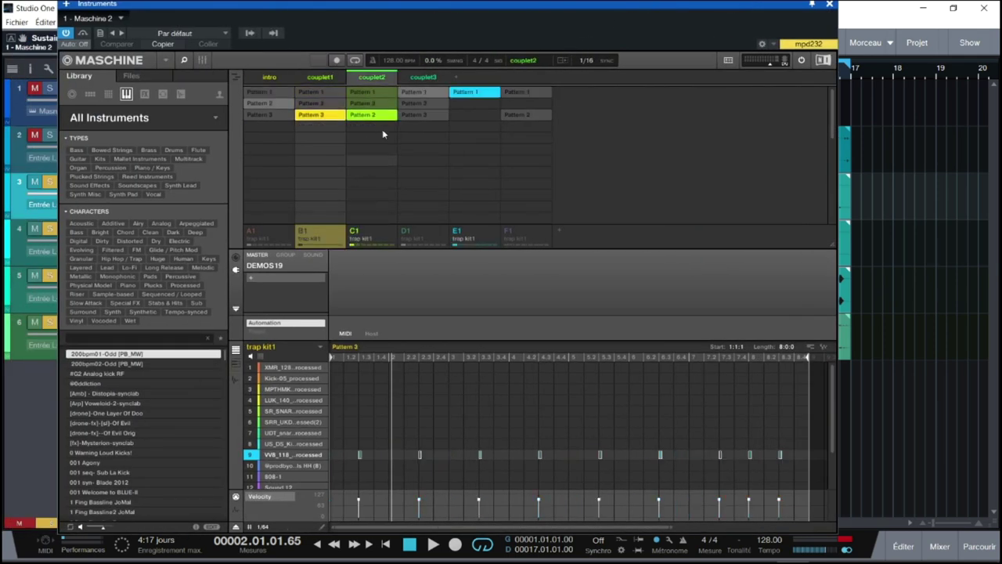
click(372, 93)
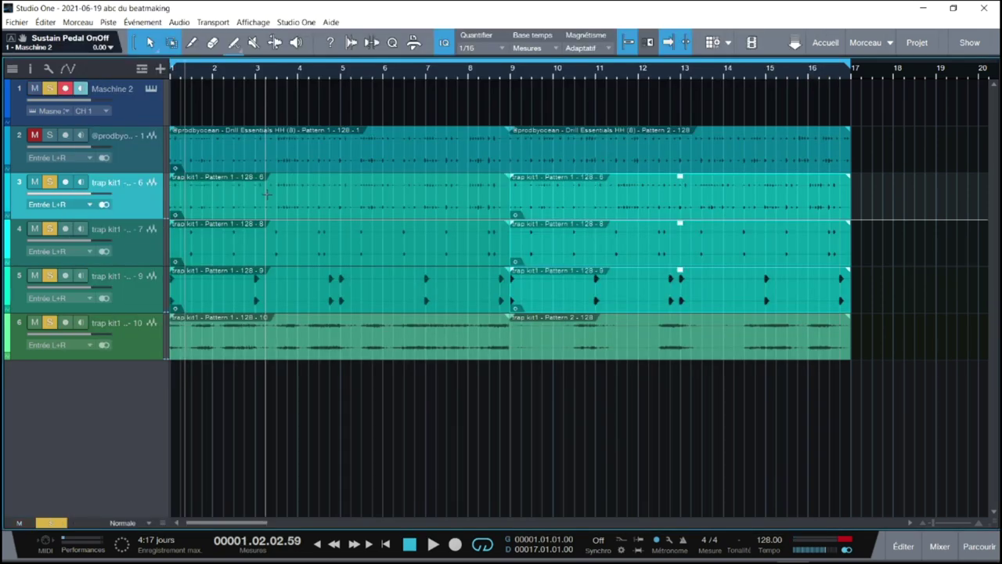
key(space)
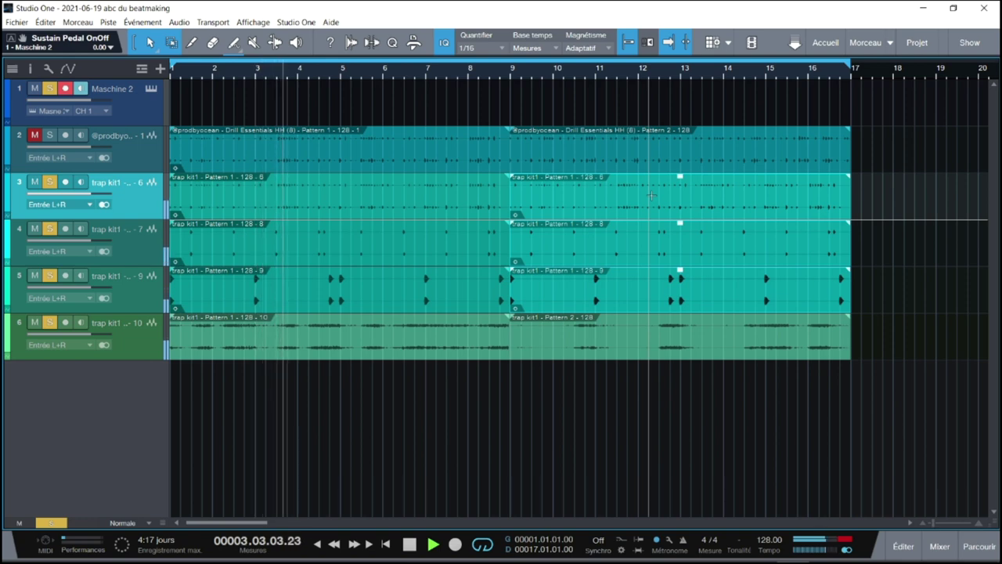
key(space)
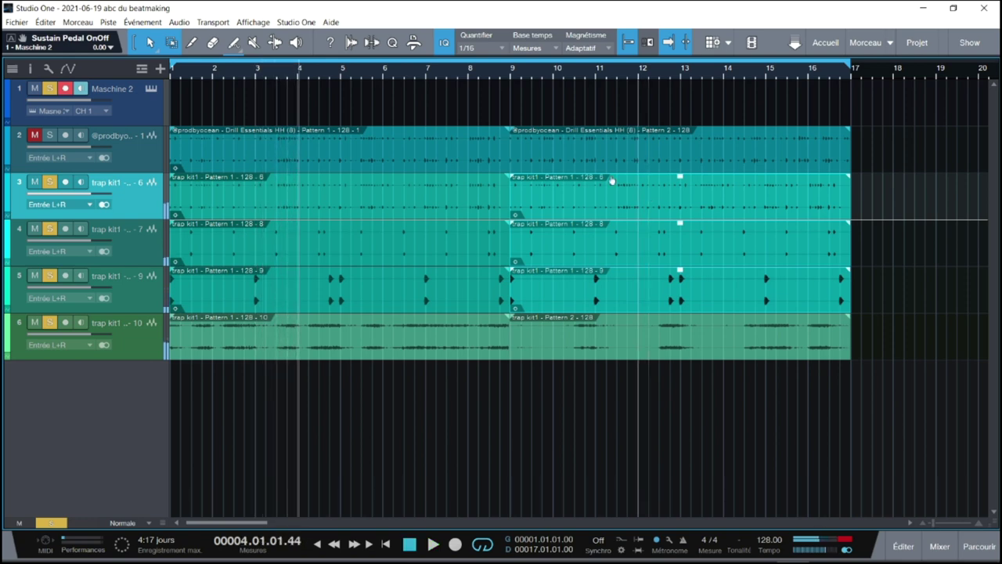
Bring group C1's 808-1 Pattern 1 as audio onto new track 7 at bar 1 and play it with the other clips.
click(151, 90)
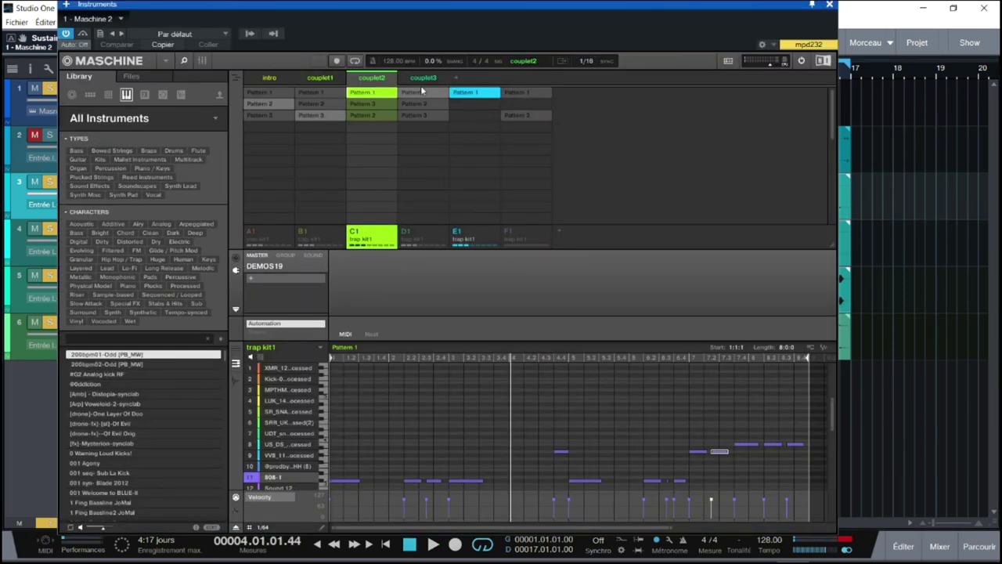
drag(824, 349, 924, 403)
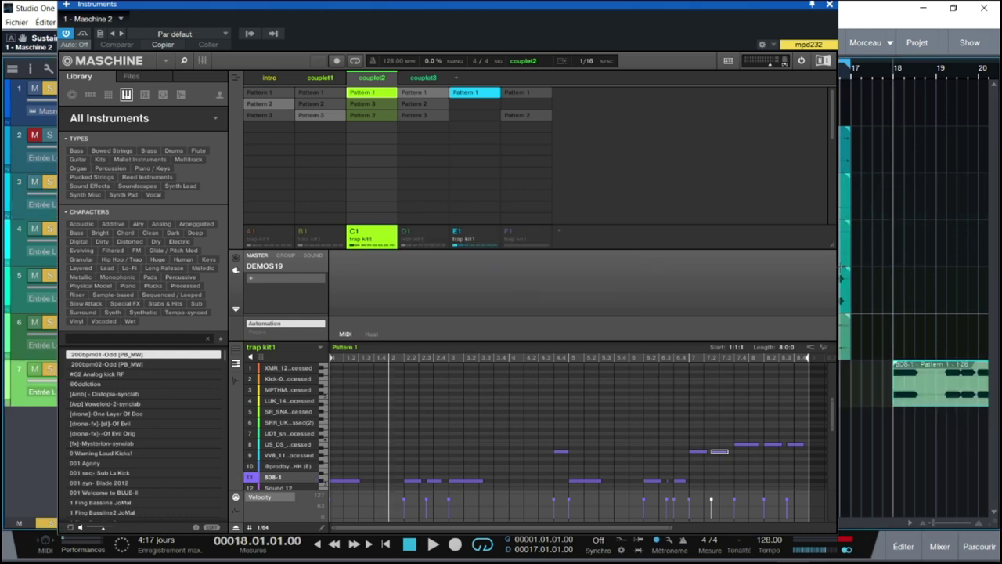
click(830, 5)
drag(943, 394, 210, 394)
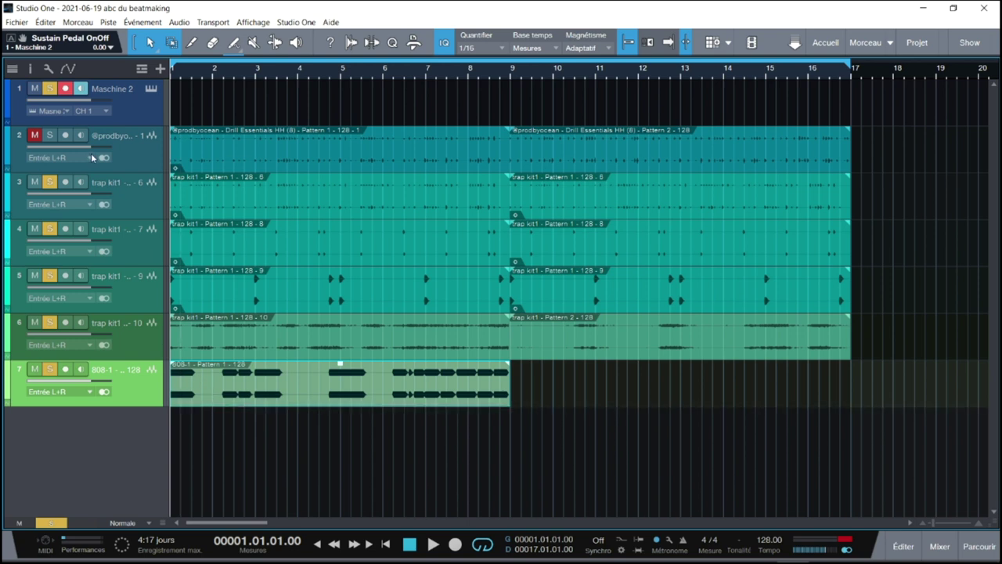
key(space)
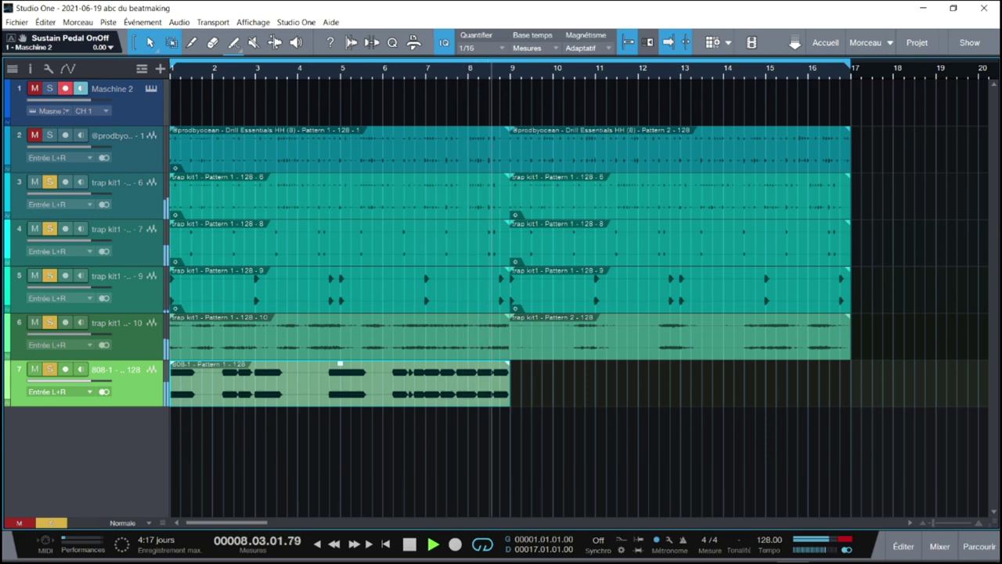
key(space)
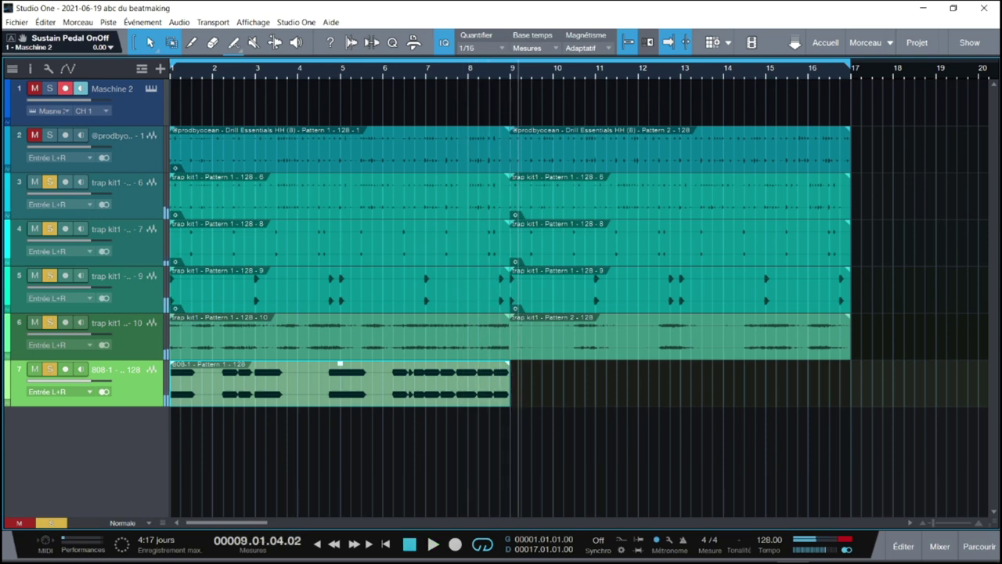
Bring group C1's 808-1 Pattern 1 as MIDI onto new instrument track 8 and align the clip to bar 1.
click(150, 89)
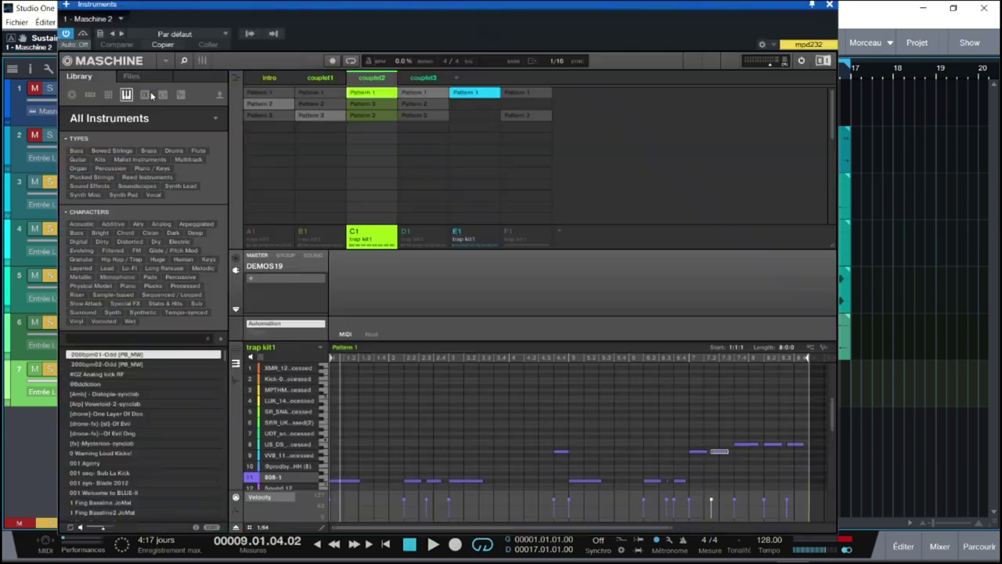
click(35, 89)
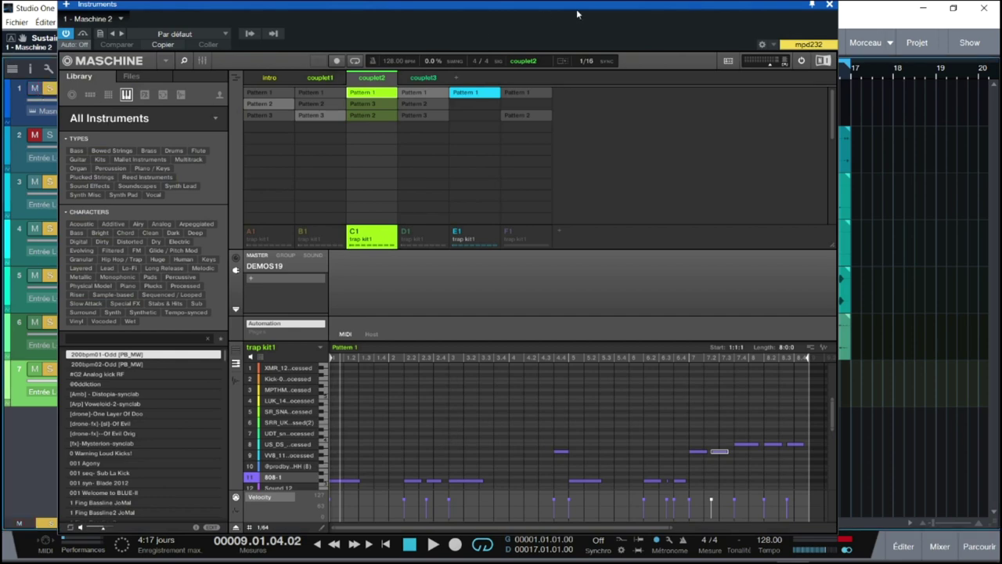
drag(589, 6, 712, 6)
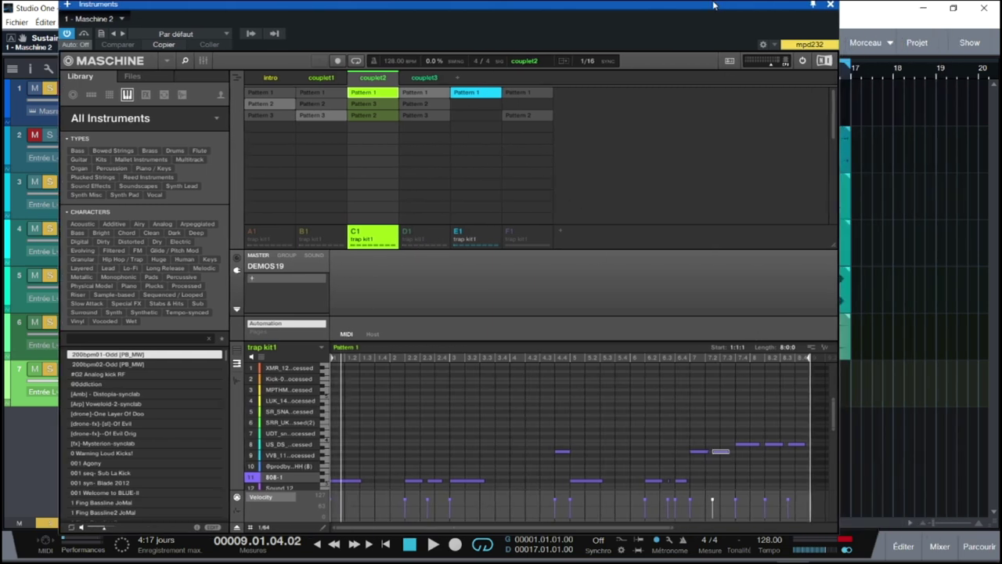
drag(834, 5, 636, 5)
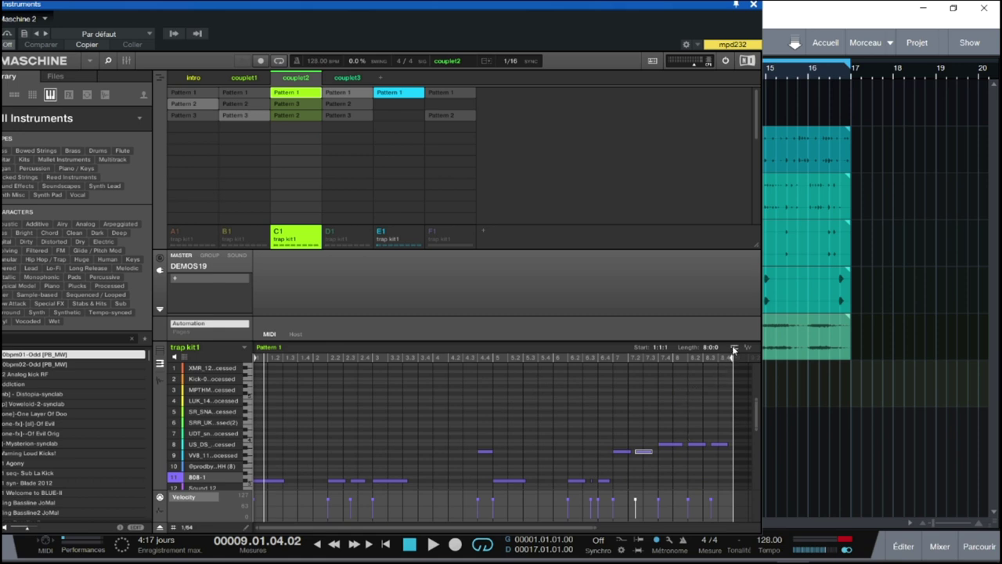
drag(734, 350, 810, 422)
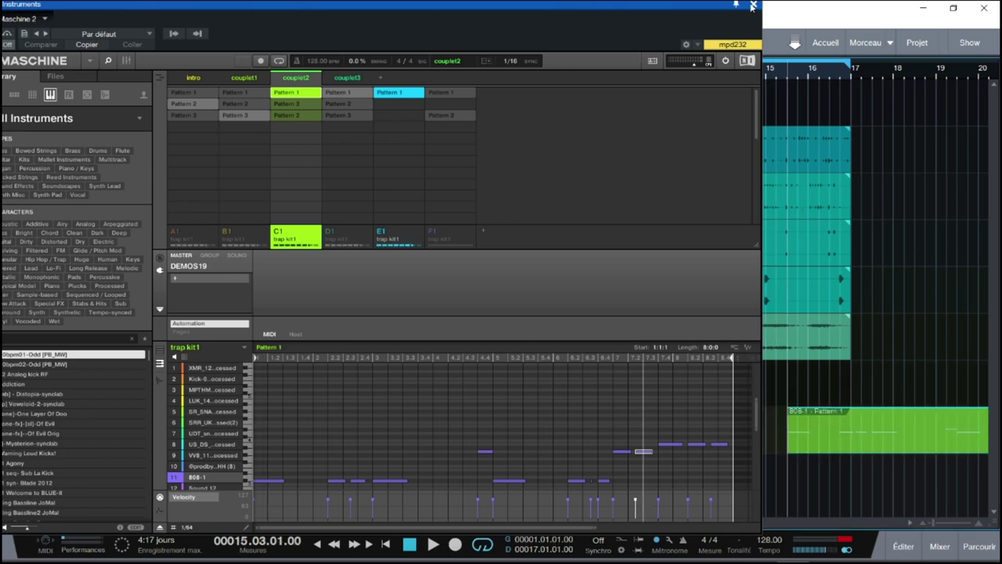
click(752, 5)
drag(873, 430, 683, 420)
click(865, 431)
click(899, 448)
drag(899, 449, 287, 449)
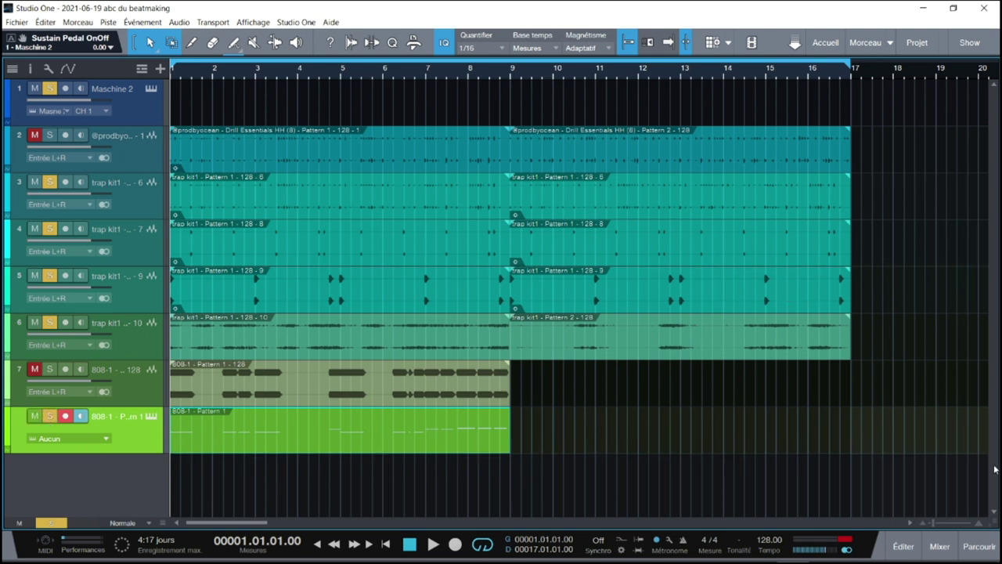
Load the Native Instruments Reaktor 6 instrument onto the 808-1 MIDI track 8.
click(970, 548)
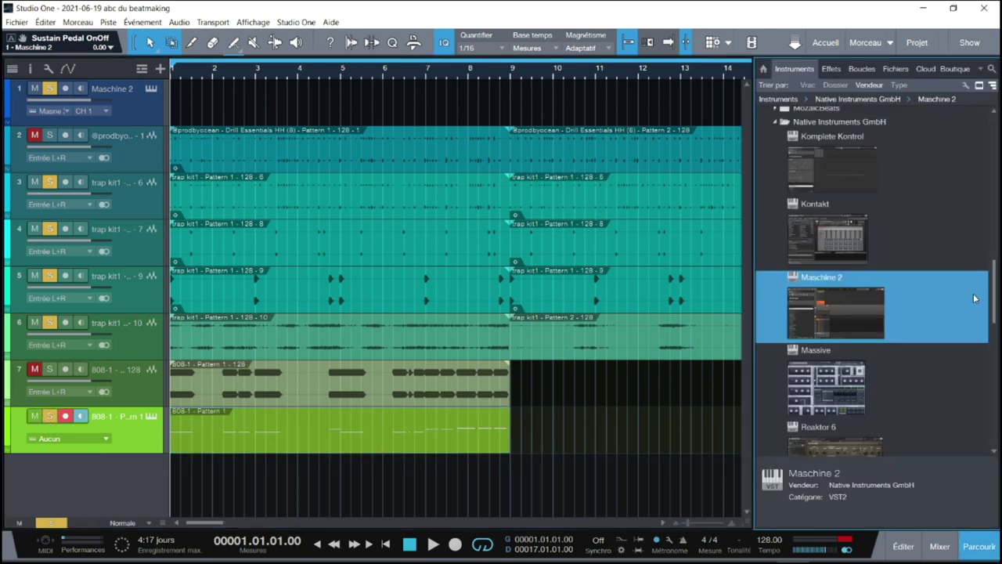
scroll(995, 290, down, 3)
drag(822, 298, 134, 431)
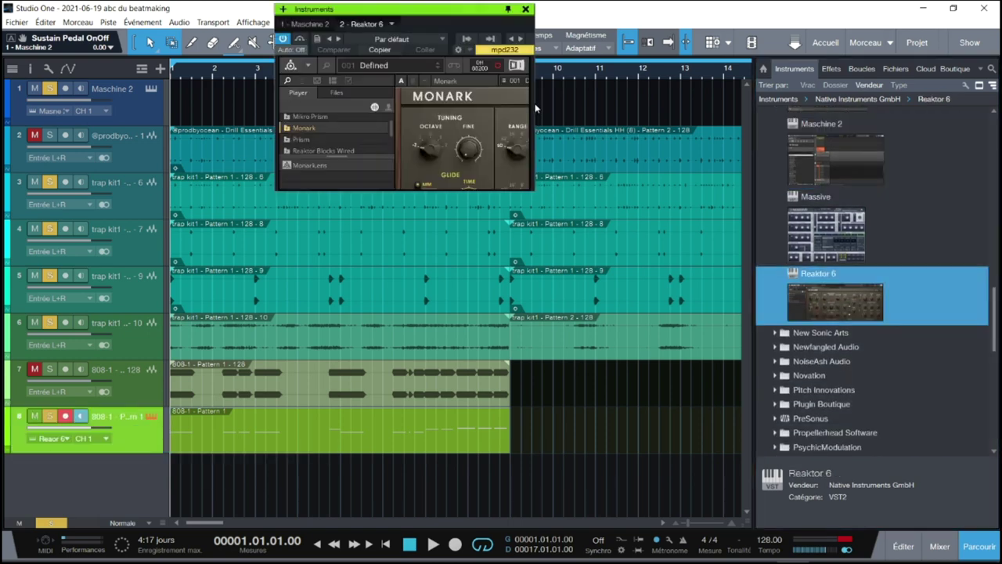
Play the 808-1 MIDI clip with the other tracks through Reaktor 6's Monark synth, and close the instrument window.
key(space)
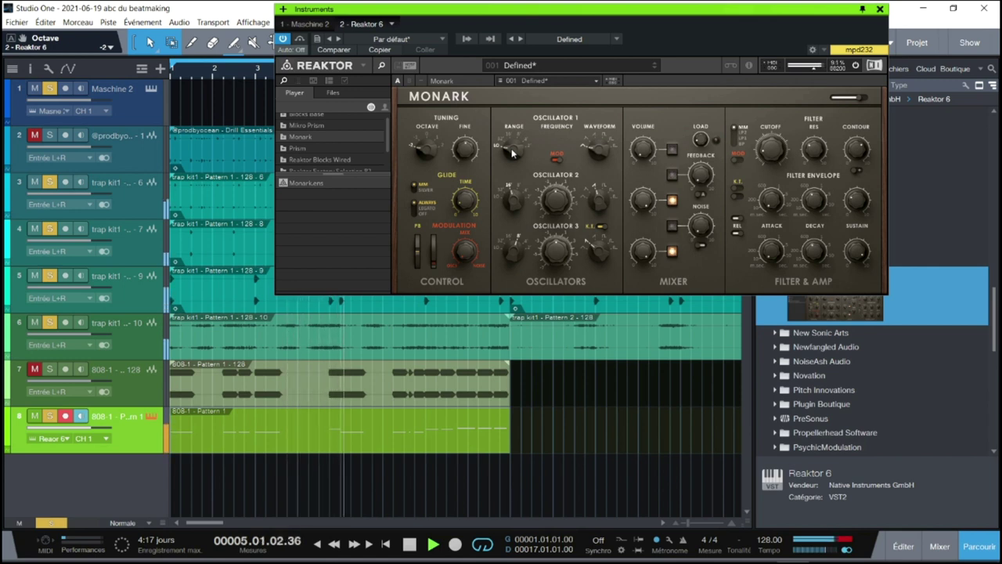
key(space)
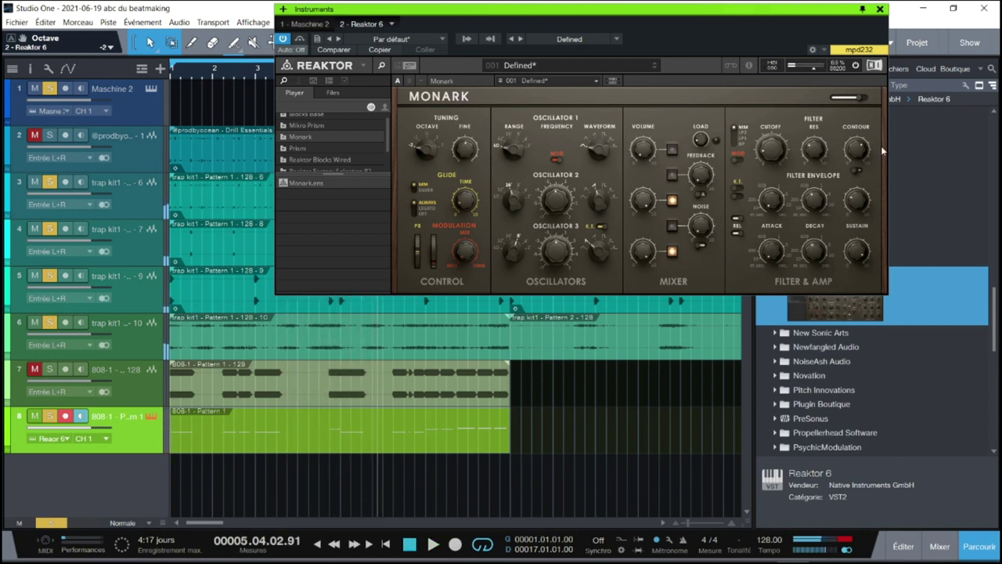
click(880, 10)
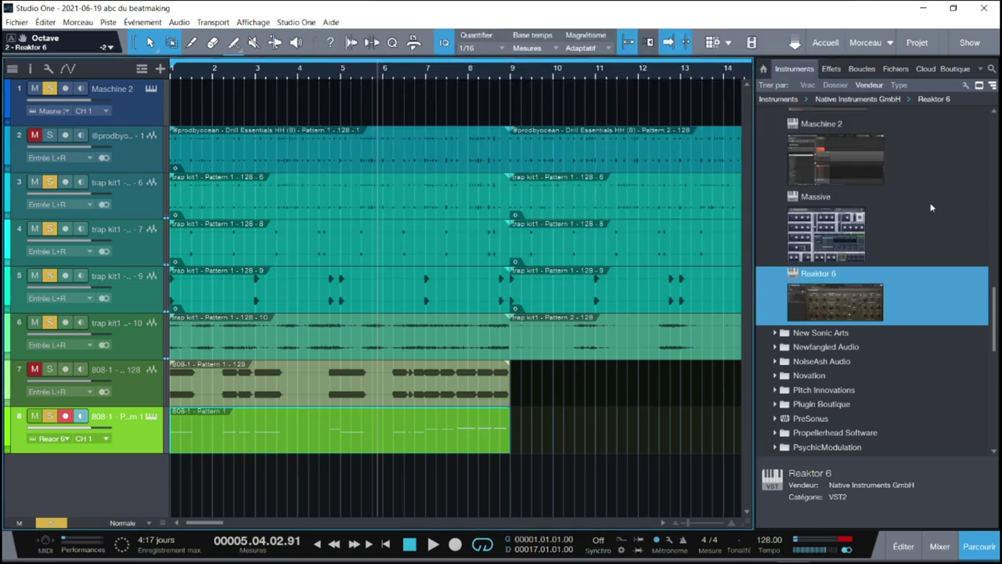
Replace Reaktor 6 on the 808-1 MIDI track 8 with the FutureAudioWorkshop SubLab instrument.
drag(997, 315, 998, 193)
click(776, 252)
drag(815, 267, 122, 421)
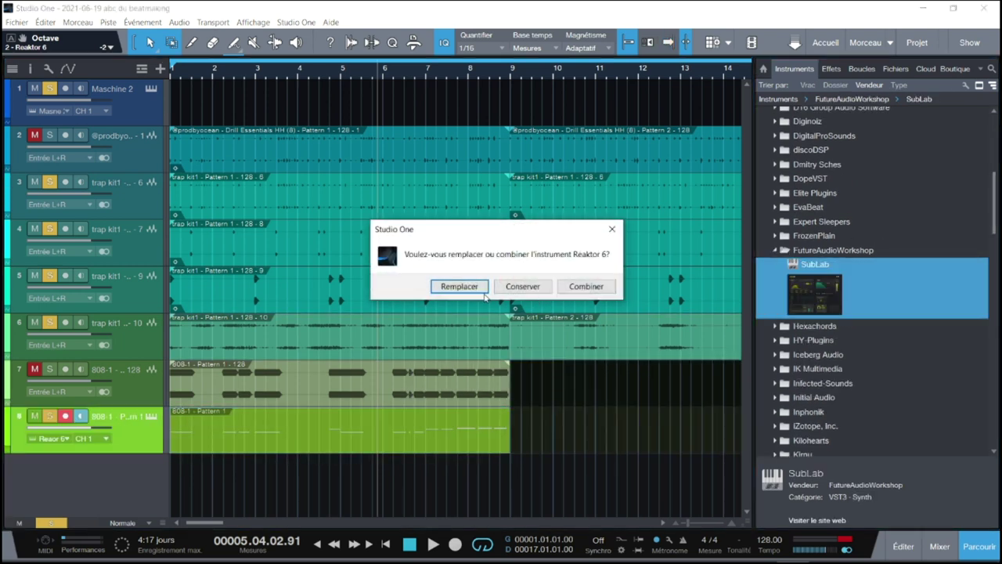
click(459, 287)
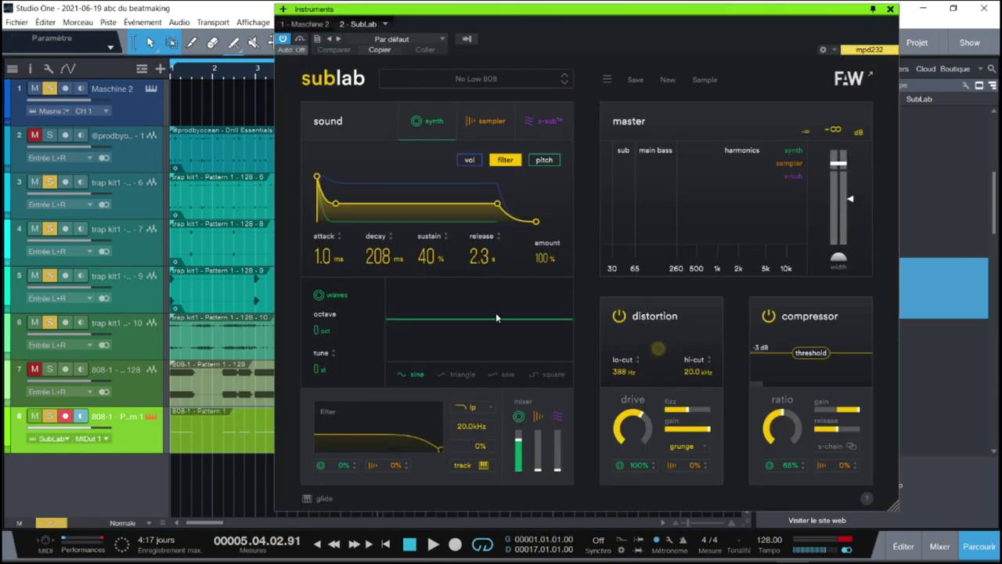
Switch SubLab to the 808 Mo preset and mute the Maschine 2 track while the clips play.
click(563, 85)
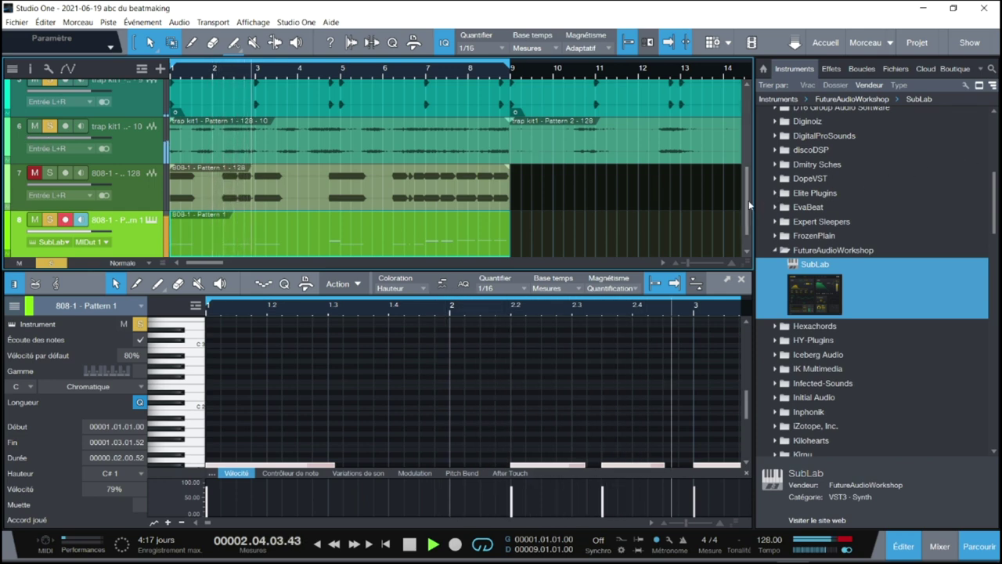
drag(749, 184, 752, 108)
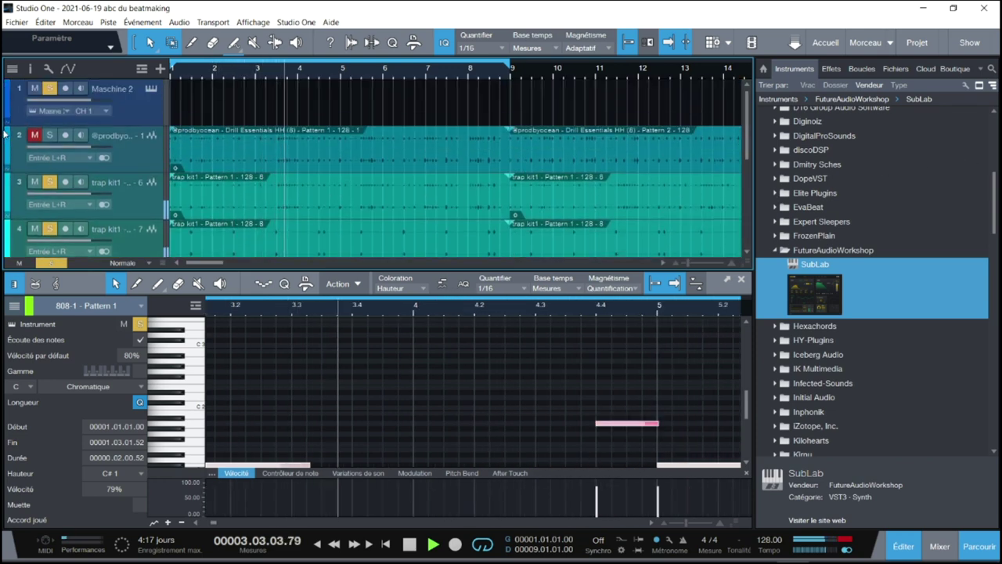
click(35, 88)
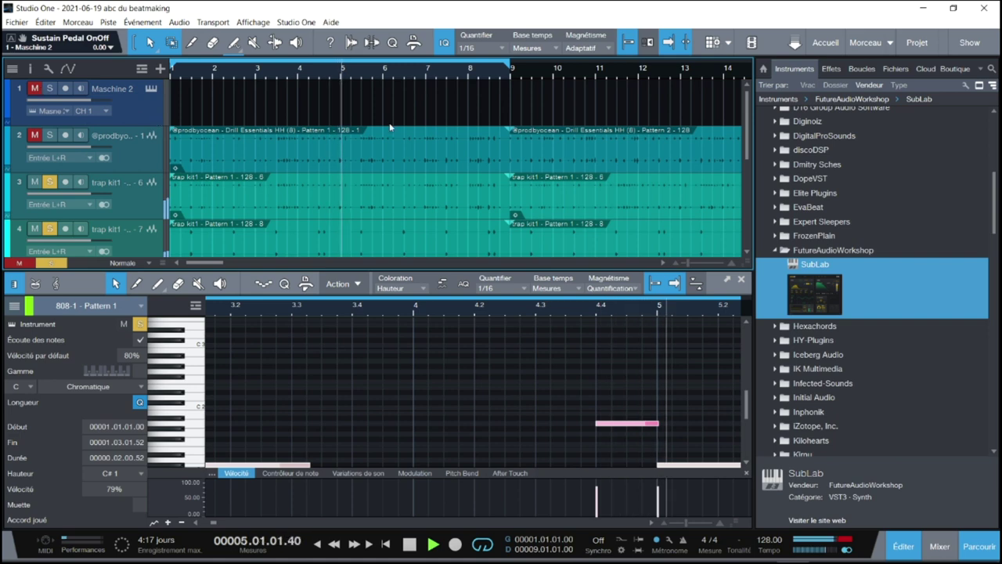
drag(748, 155, 745, 248)
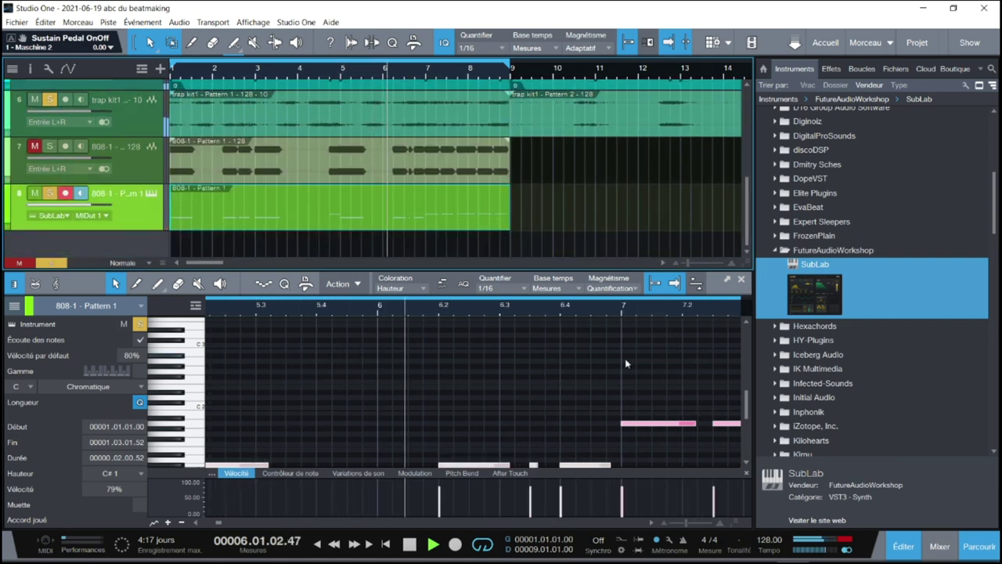
Change SubLab's preset through 808 Nascar to 808 Oxy, and solo the 808-1 audio track 7.
click(152, 194)
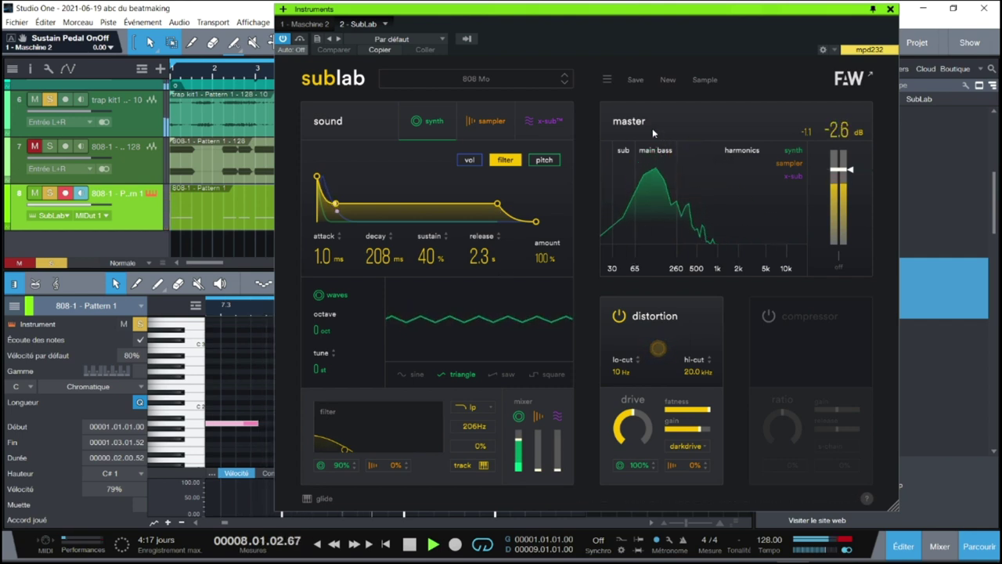
click(565, 82)
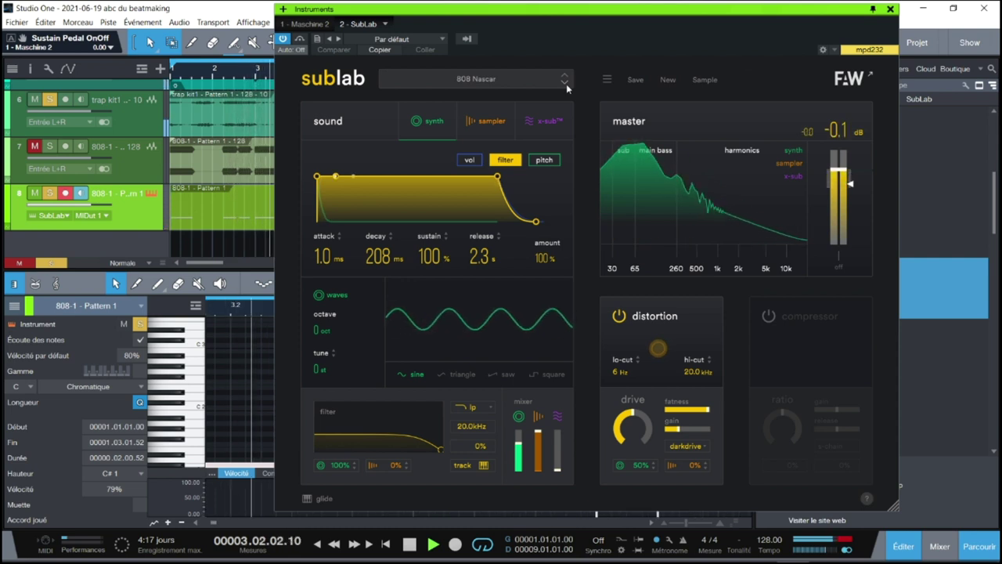
click(567, 84)
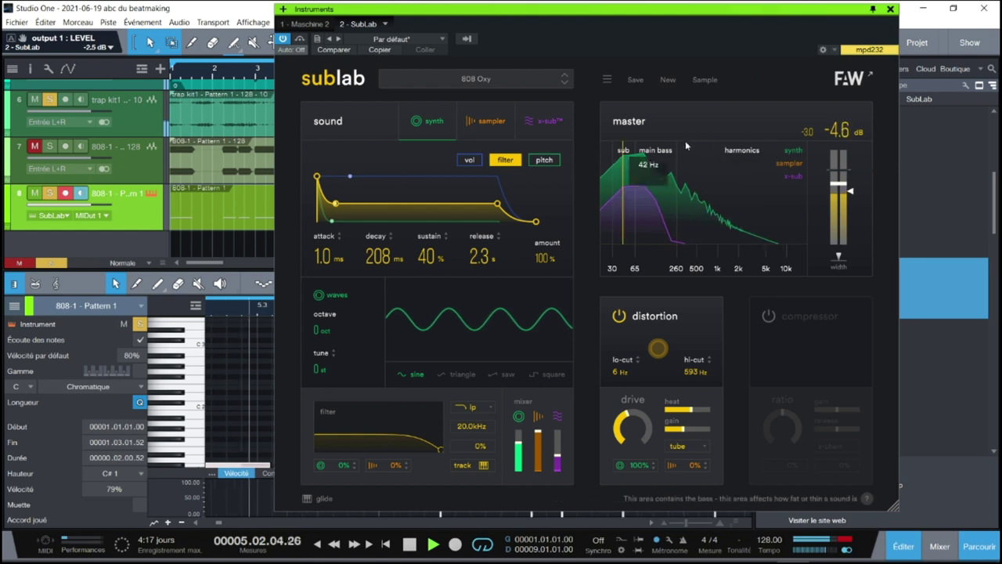
key(Escape)
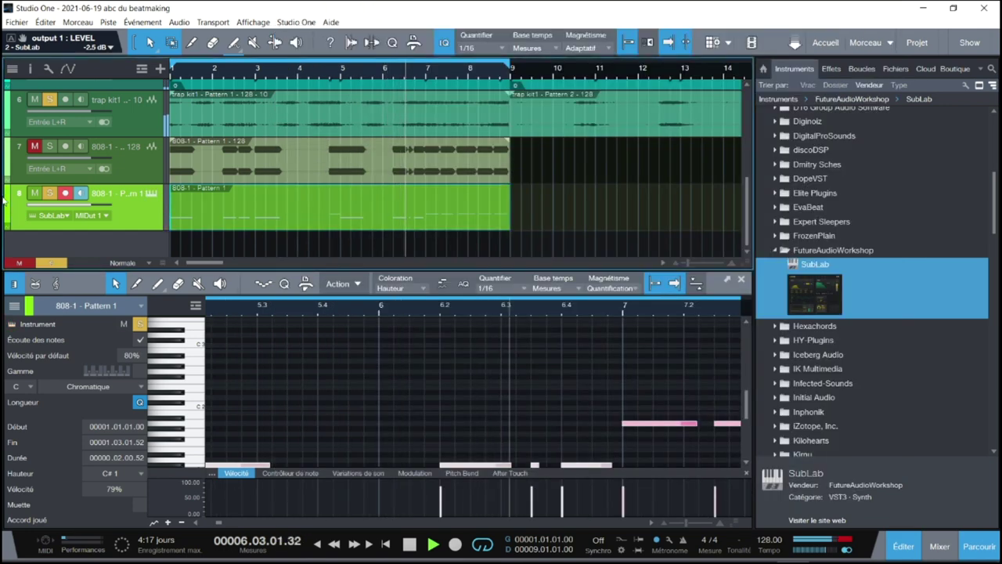
click(47, 147)
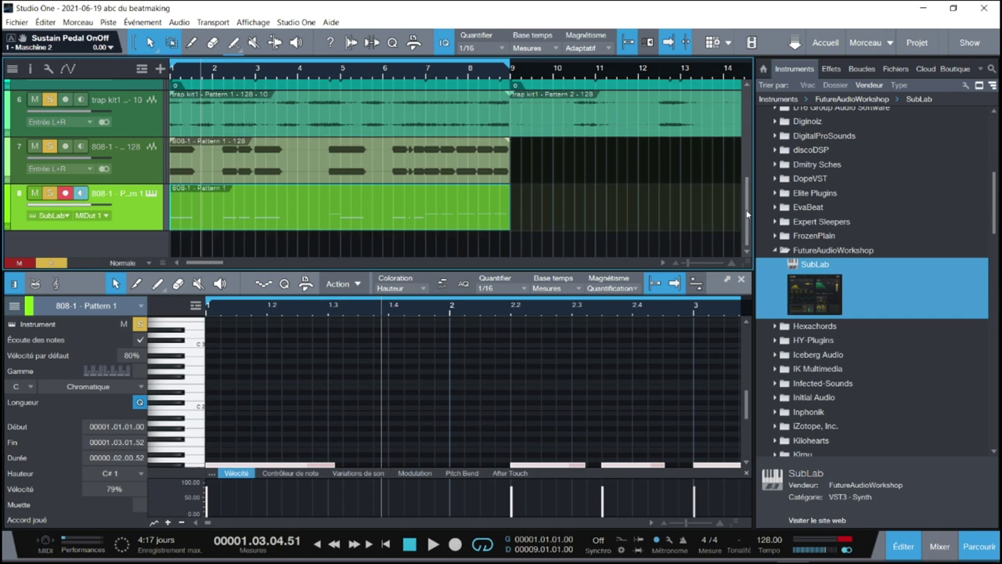
Hide the note editor and browser, and bring up the Maschine 2 instrument window.
key(F2)
key(F5)
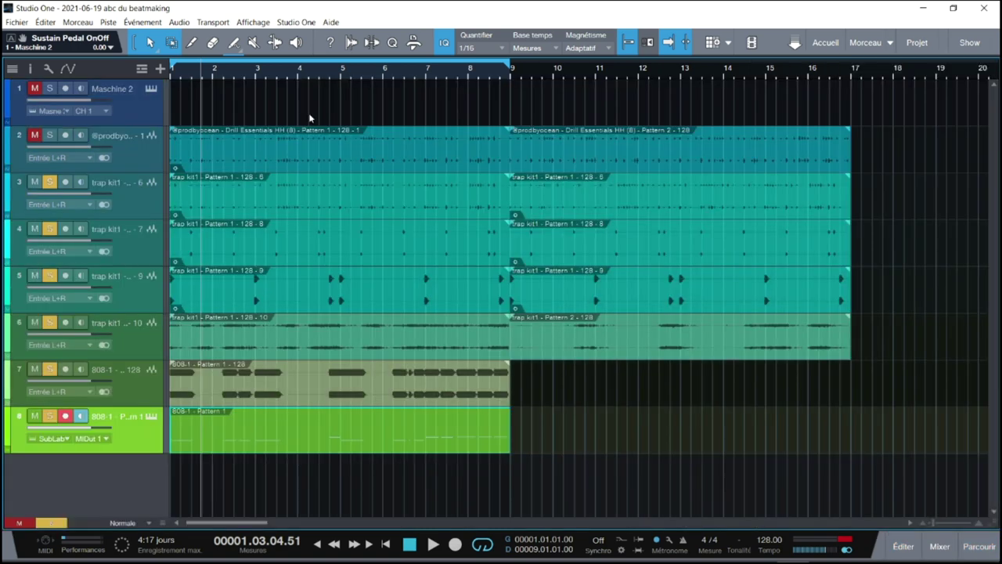
click(152, 89)
drag(374, 5, 543, 5)
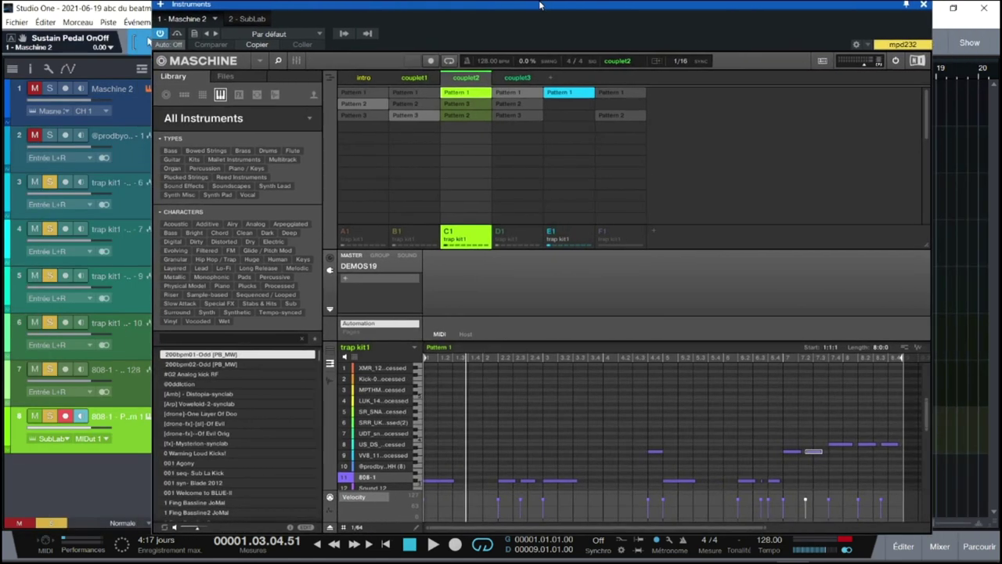
Select Pattern 1 of group A1 in Maschine 2's intro scene and play it with only the Maschine 2 track soloed.
click(344, 234)
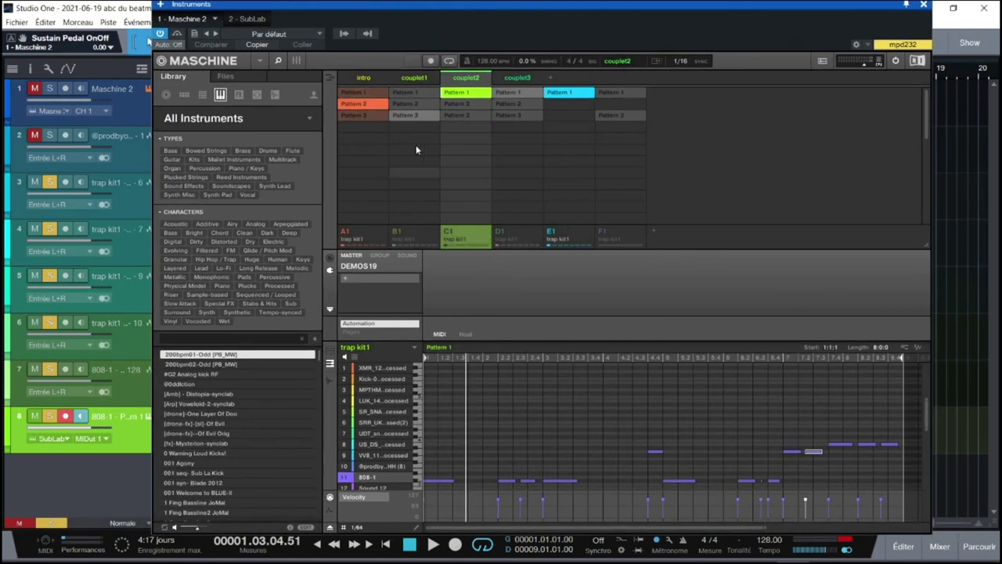
click(357, 92)
key(space)
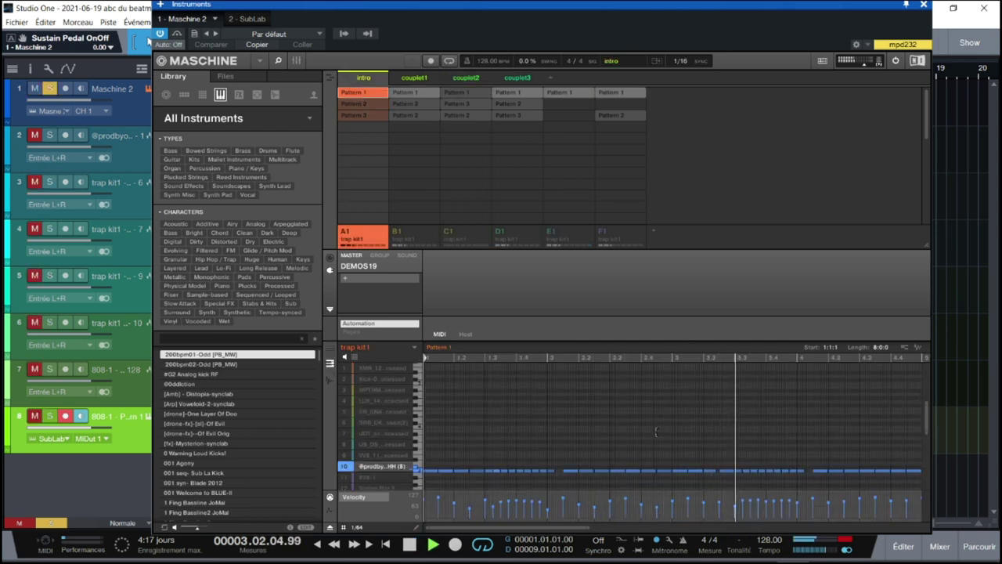
key(space)
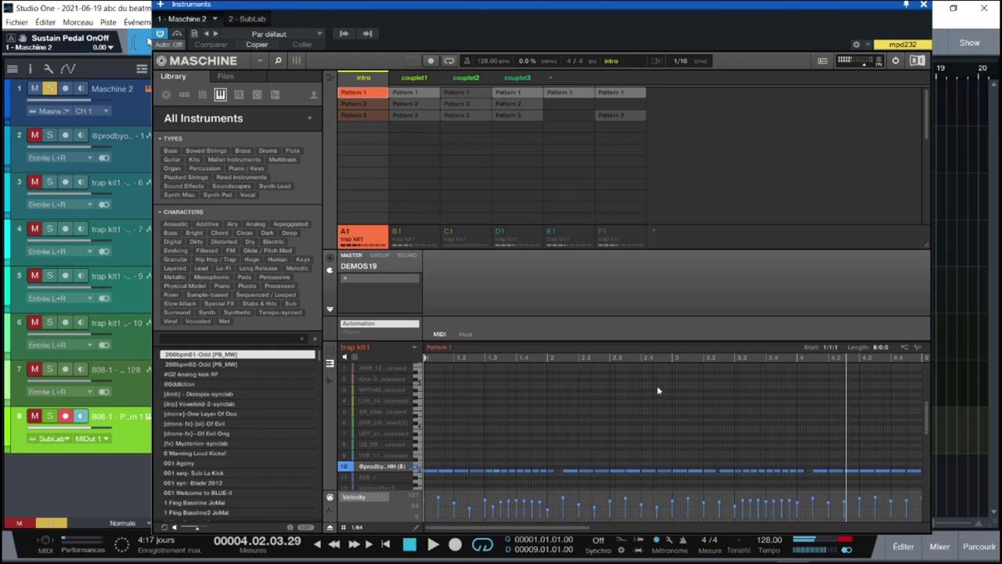
Bring group A1's Drill Essentials HH (8) Pattern 1 as MIDI onto new instrument track 9 and align the clip to bar 1.
drag(830, 9, 578, 4)
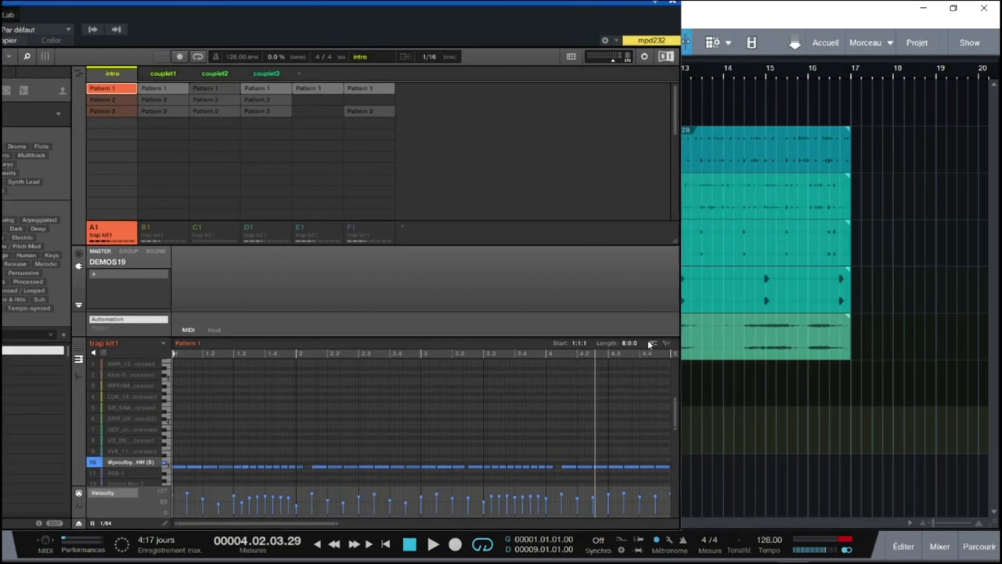
drag(654, 344, 795, 470)
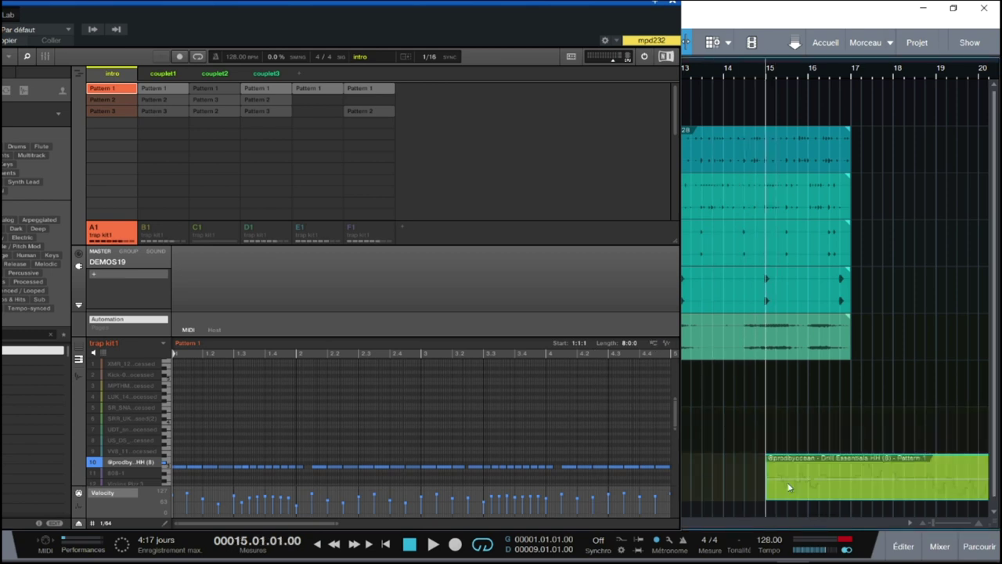
drag(908, 482, 315, 482)
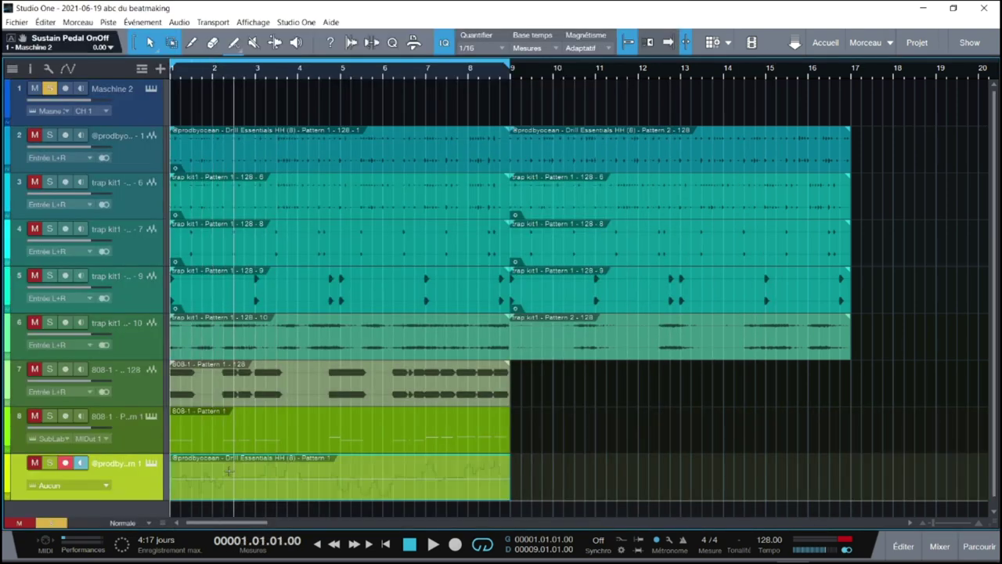
Examine the hi-hat MIDI clip's notes, velocity, note controller, modulation and pitch bend data in the note editor.
double_click(316, 485)
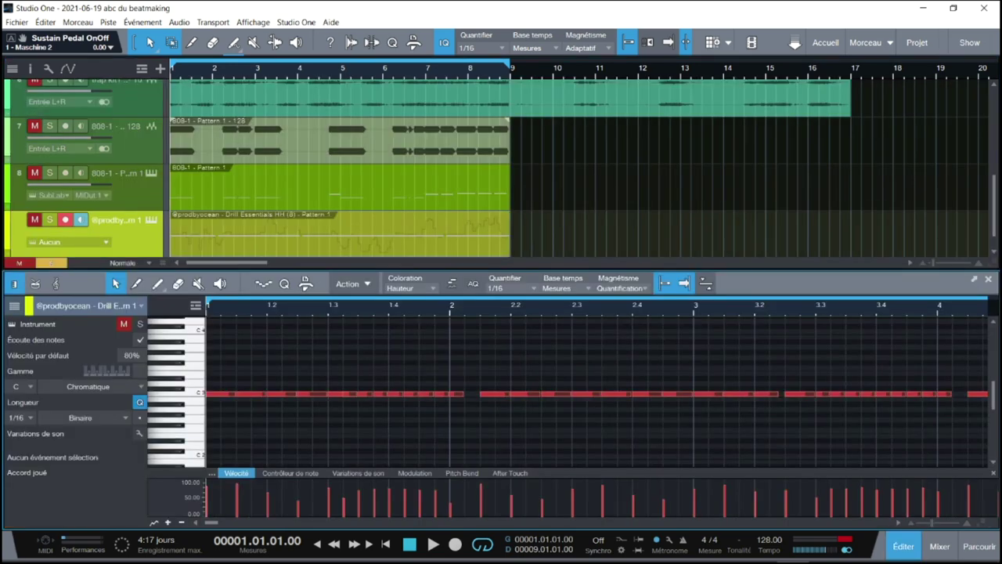
mouse_move(996, 395)
mouse_down()
mouse_move(996, 421)
mouse_move(997, 384)
mouse_up()
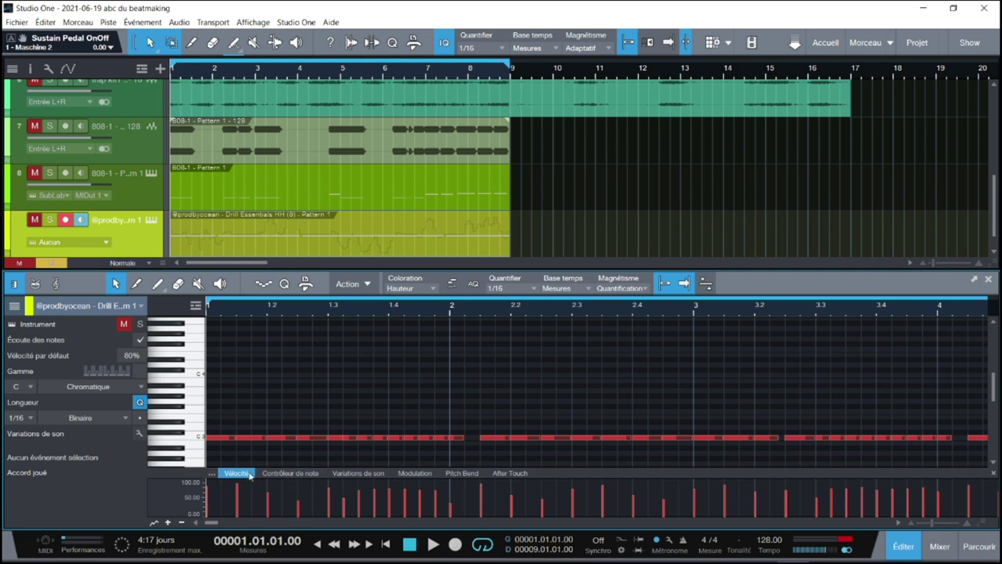
click(290, 472)
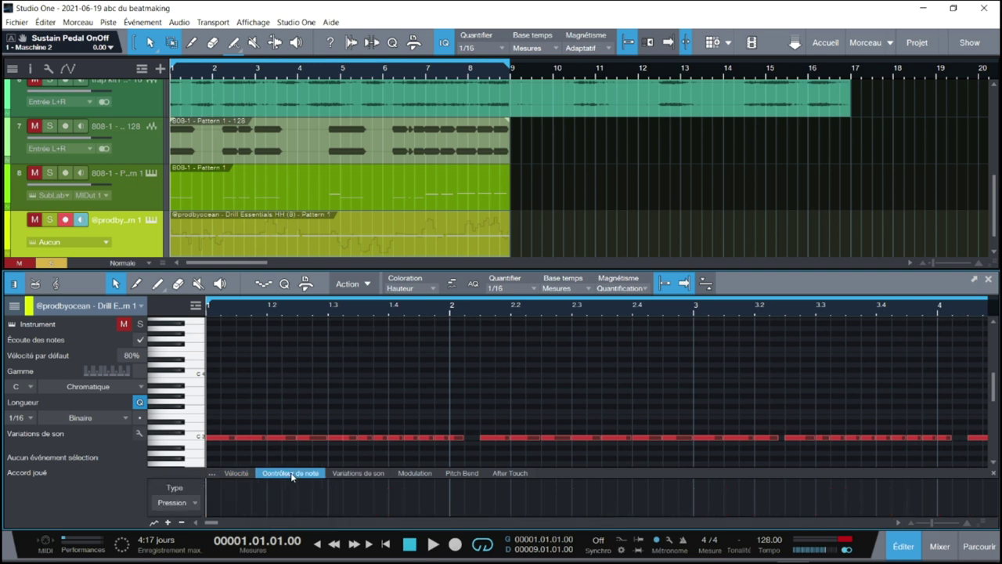
click(343, 472)
click(401, 475)
click(462, 473)
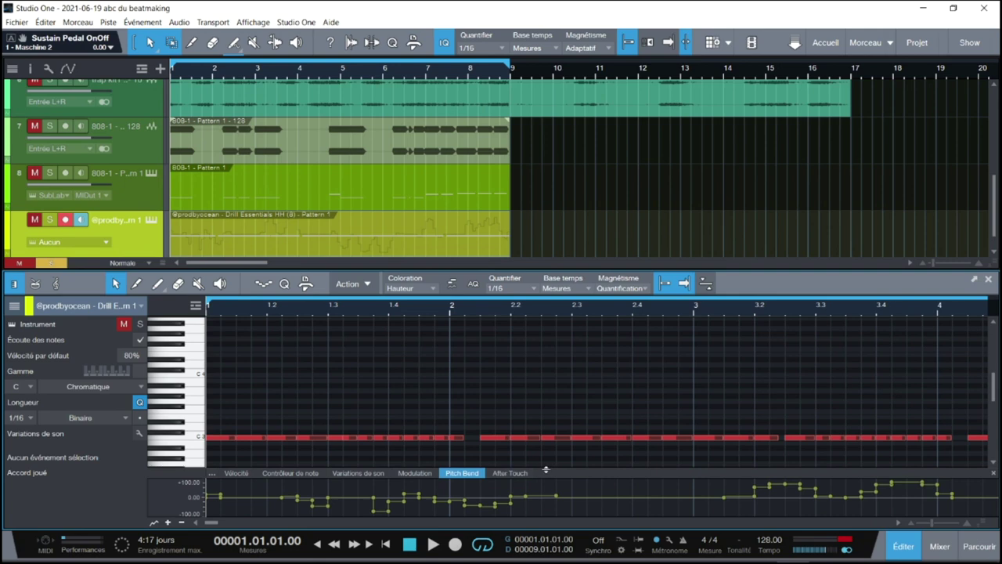
click(989, 280)
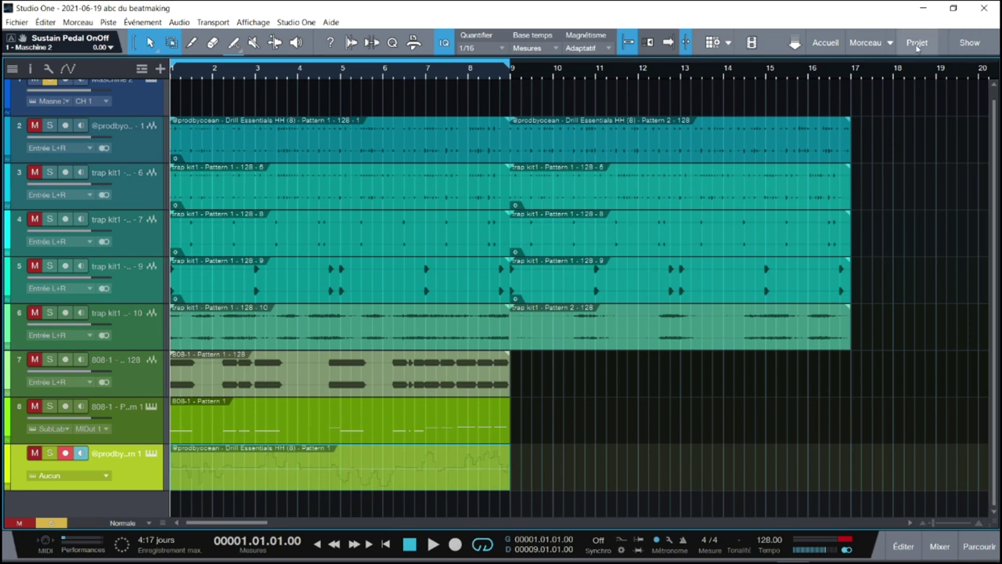
Load the PreSonus SampleOne instrument onto the hi-hat MIDI track 9.
key(F5)
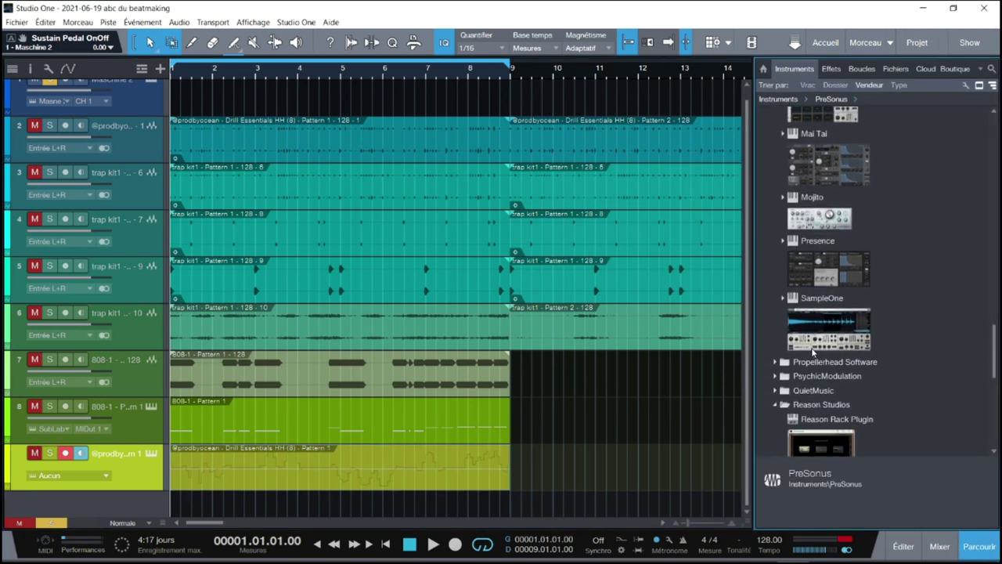
drag(824, 338, 129, 462)
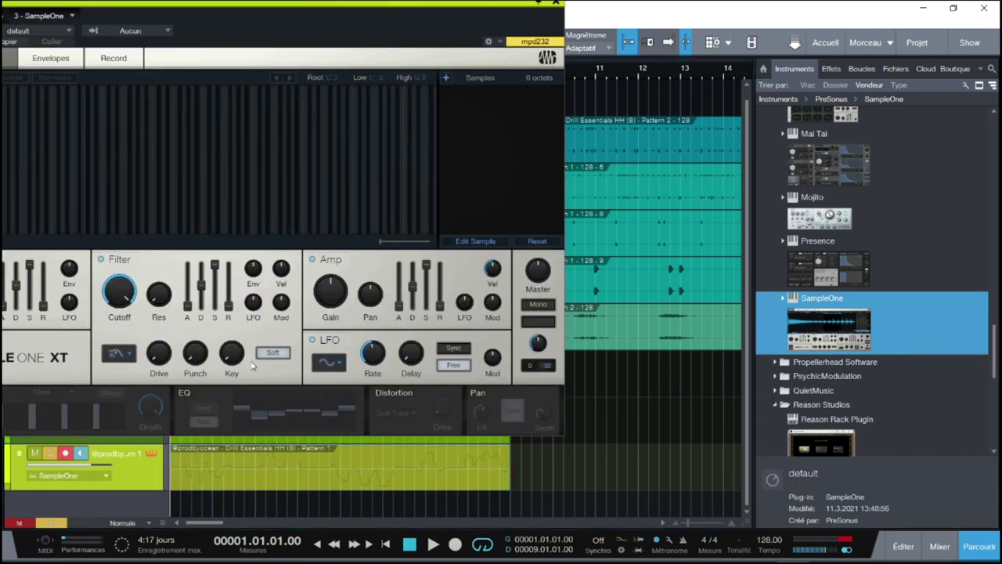
drag(391, 6, 590, 43)
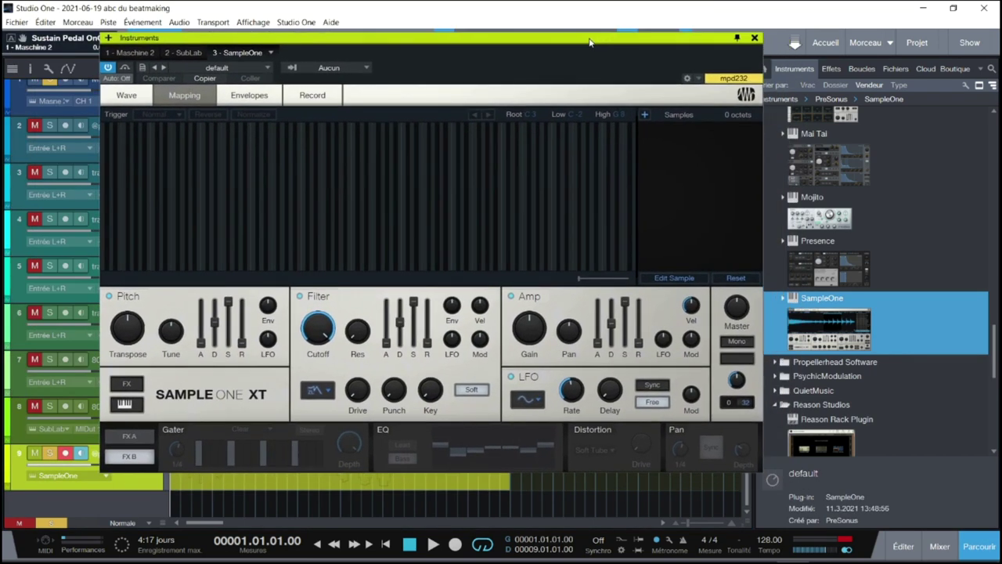
Preview Djfurtif CHat 10.wav from the Closed Hats folder, load it into SampleOne and close the instrument window.
click(896, 69)
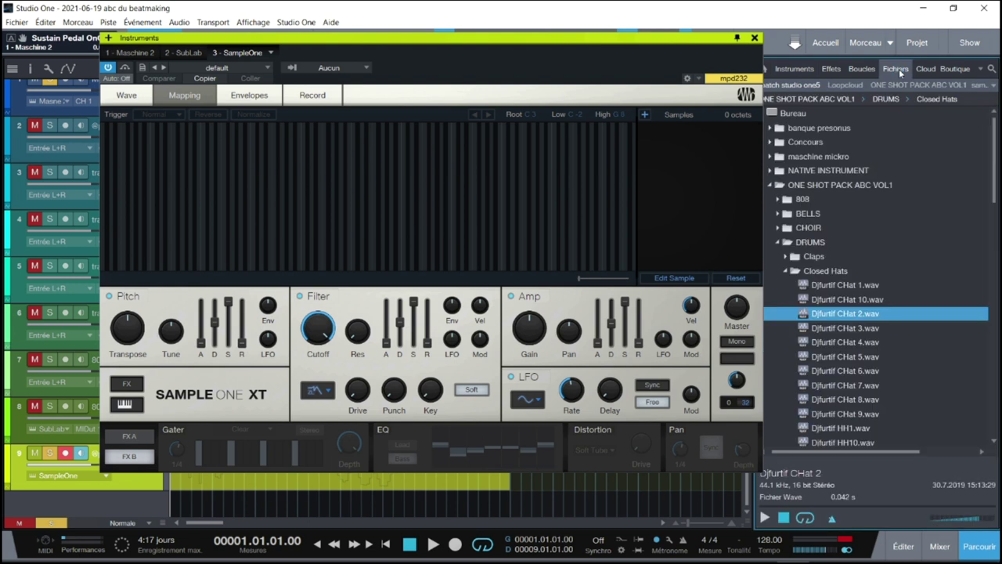
click(839, 297)
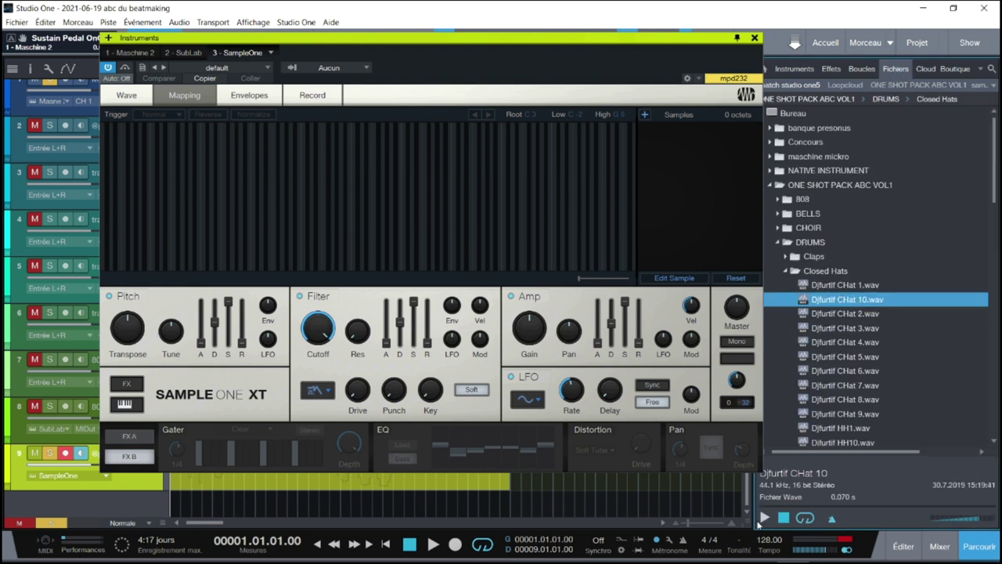
click(764, 519)
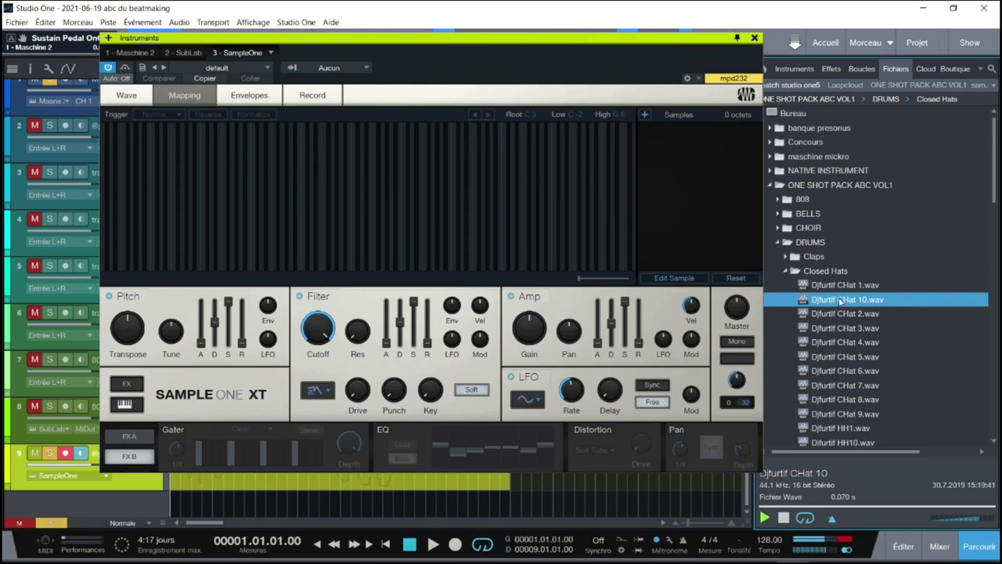
drag(839, 300, 499, 171)
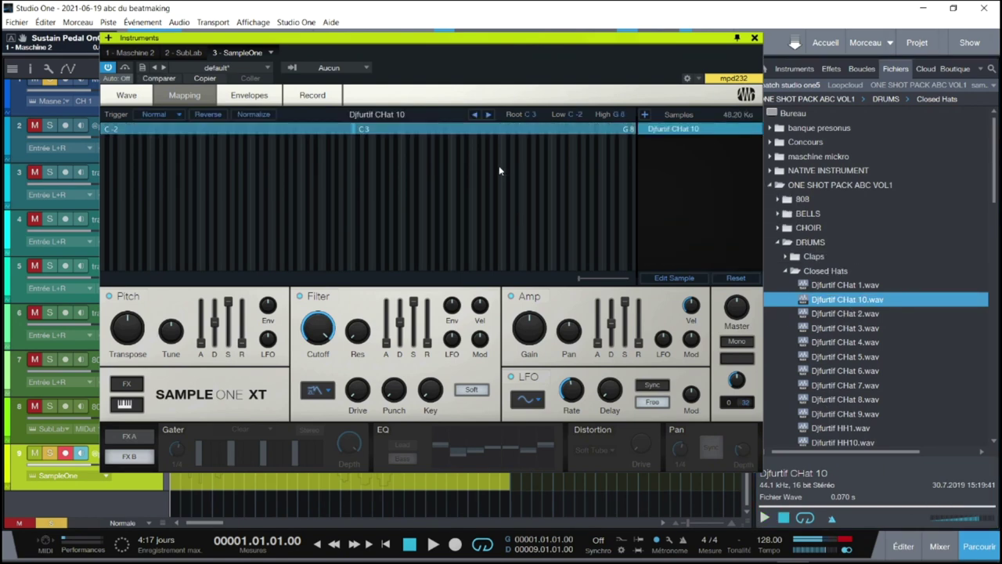
click(755, 39)
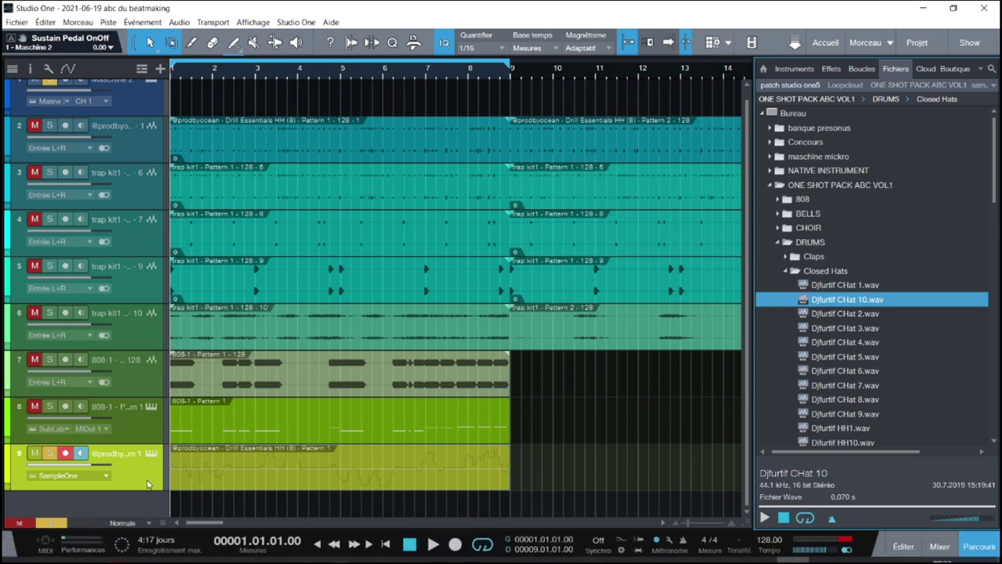
Play the hi-hat MIDI clip with its notes open and watch the triggered note on SampleOne's on-screen keyboard.
double_click(195, 481)
key(space)
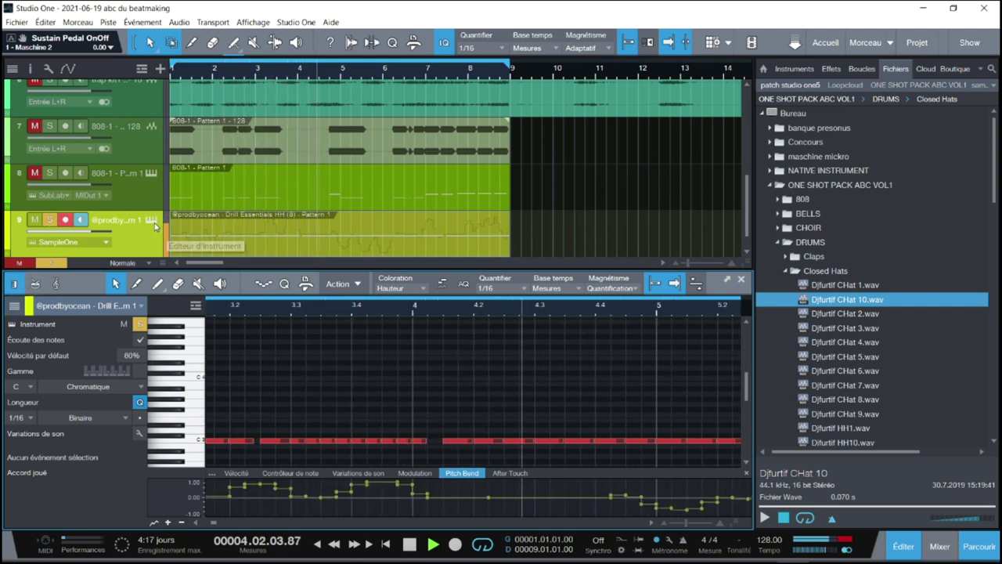
scroll(748, 208, down, 1)
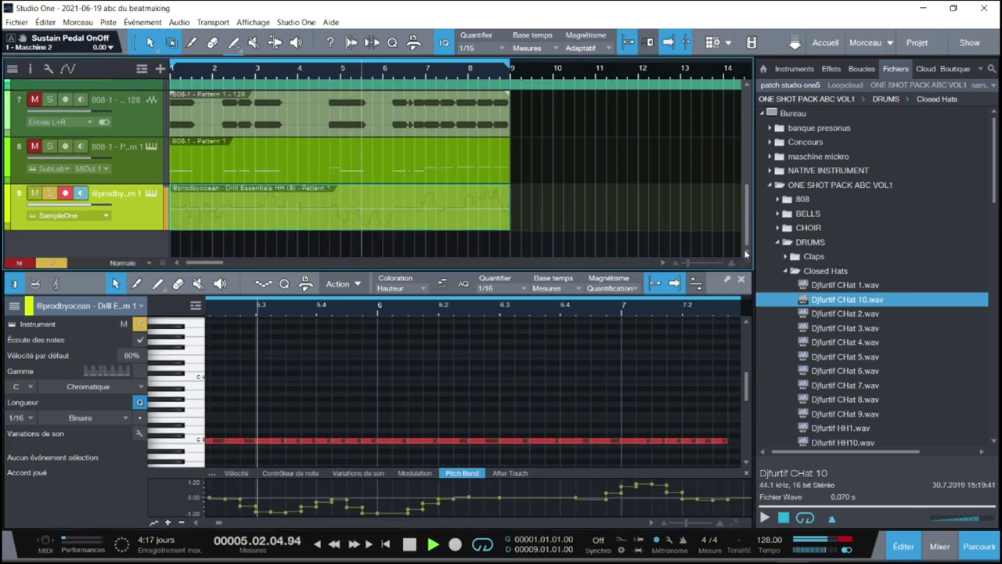
click(150, 193)
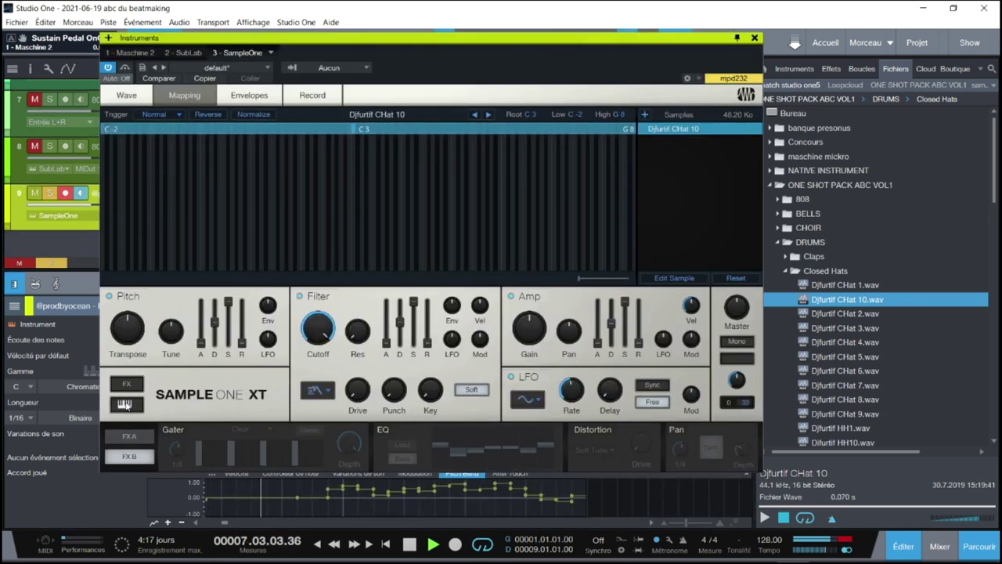
click(124, 404)
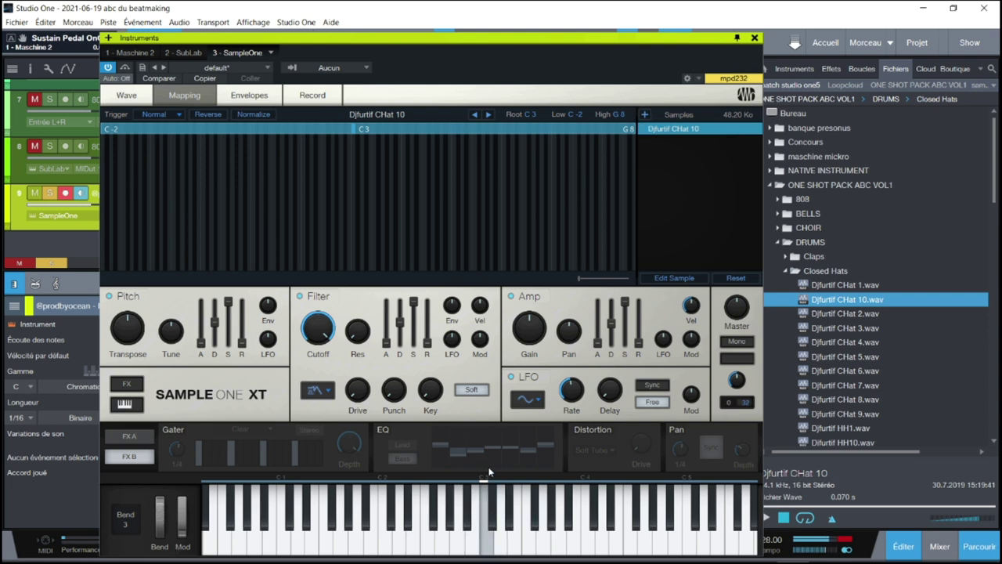
click(754, 38)
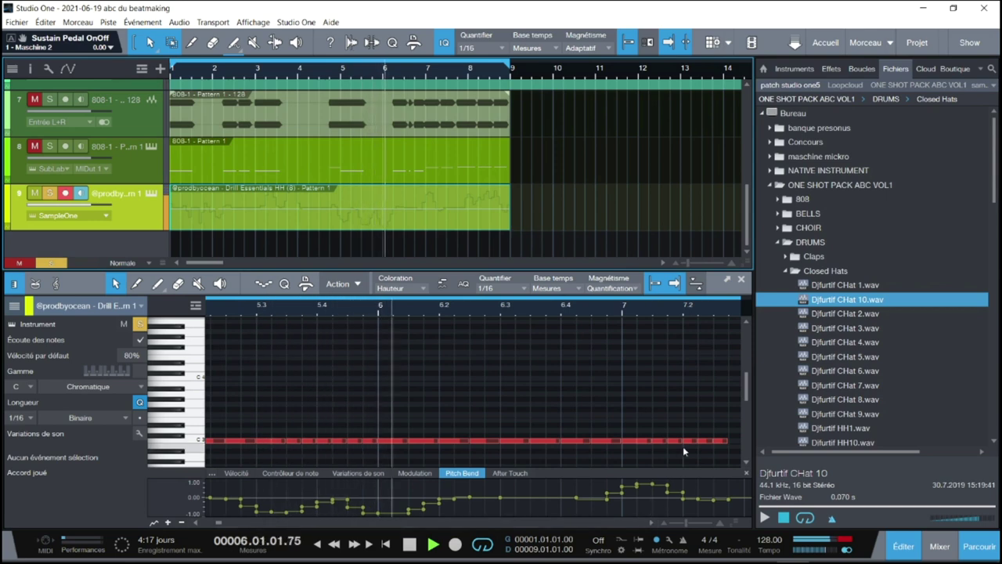
Set the filter type of the hi-hat track's SampleOne to HP12 Ladder and lower the cutoff.
click(150, 192)
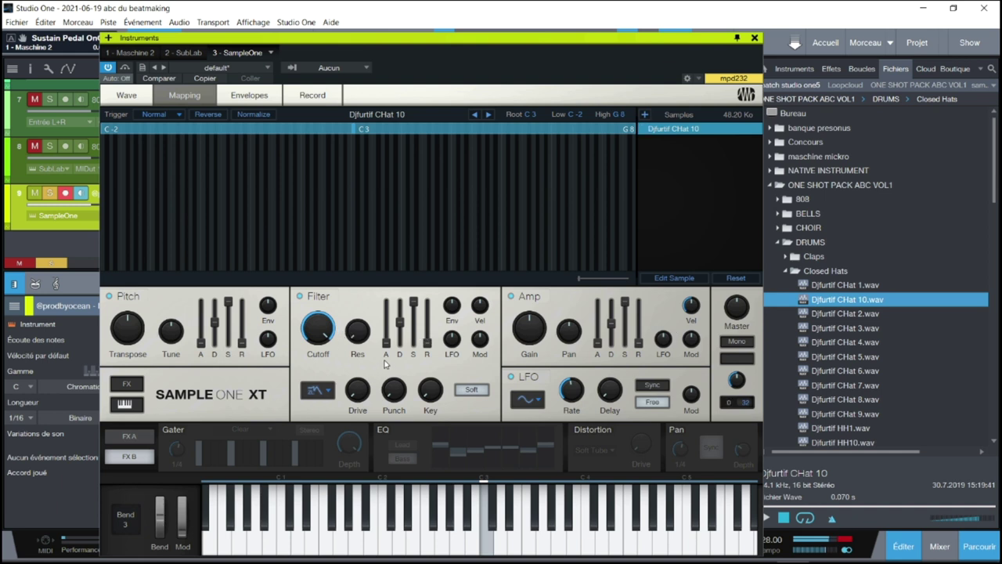
click(329, 395)
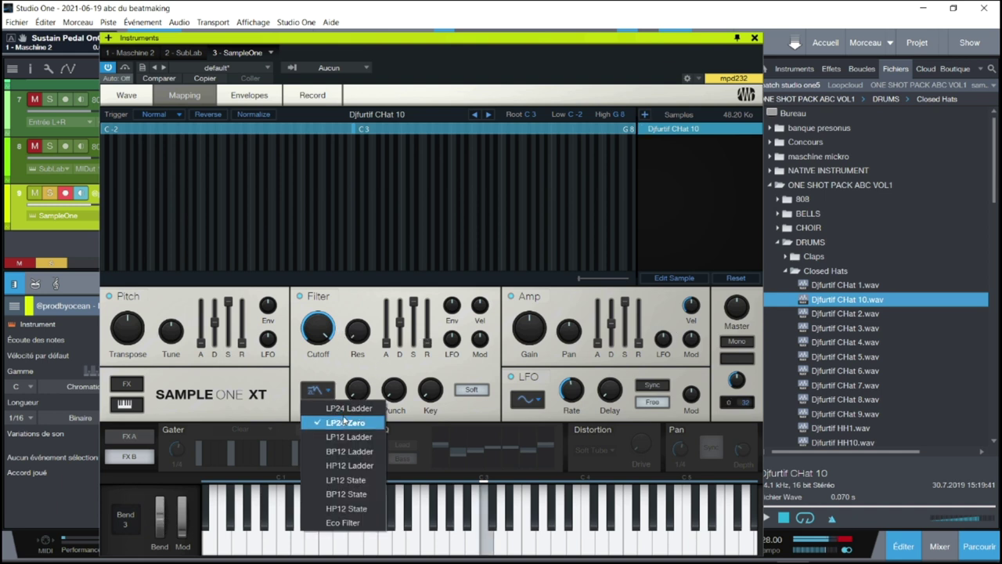
click(346, 466)
drag(320, 341, 316, 361)
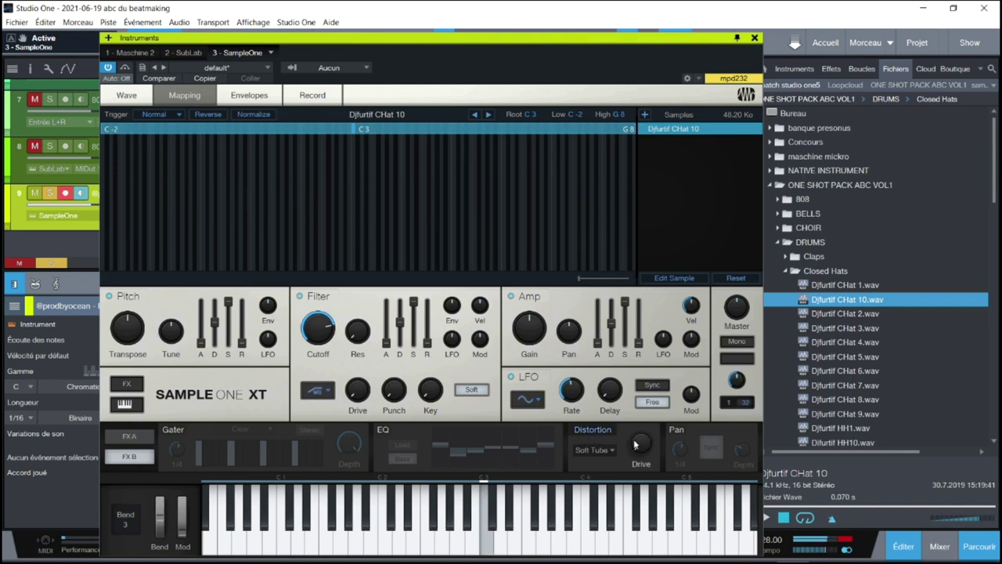
Enable SampleOne's Distortion and Pan effects with Pan depth about 86 and Drive 11.5%, then close the instrument and stop playback.
drag(637, 438, 628, 414)
click(678, 432)
drag(741, 456, 719, 365)
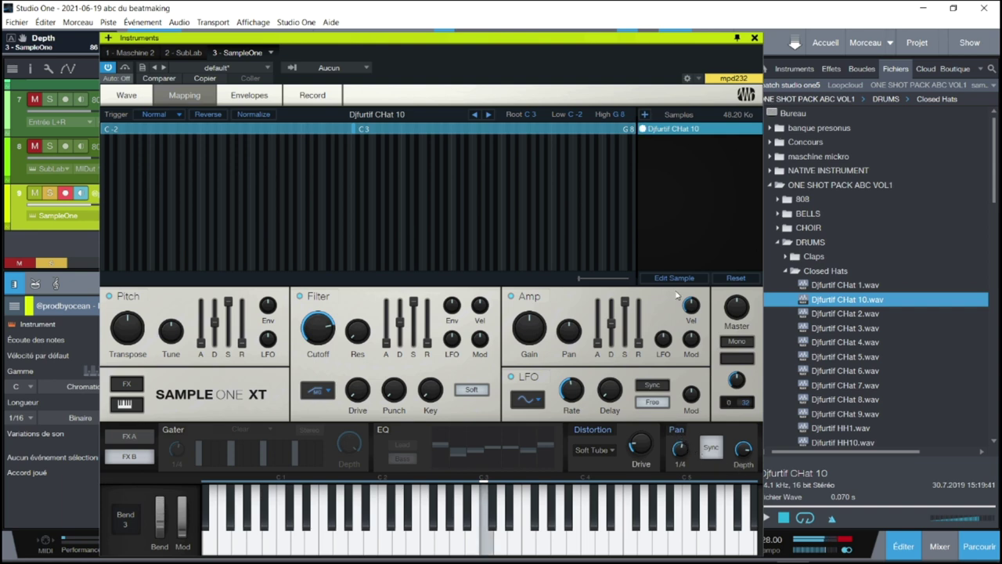
drag(371, 335, 352, 372)
click(755, 38)
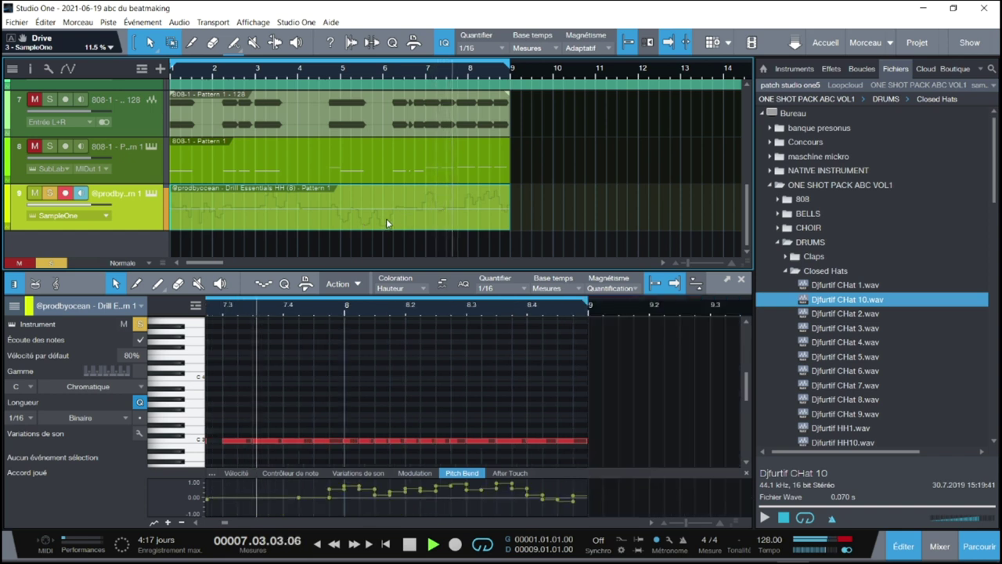
key(space)
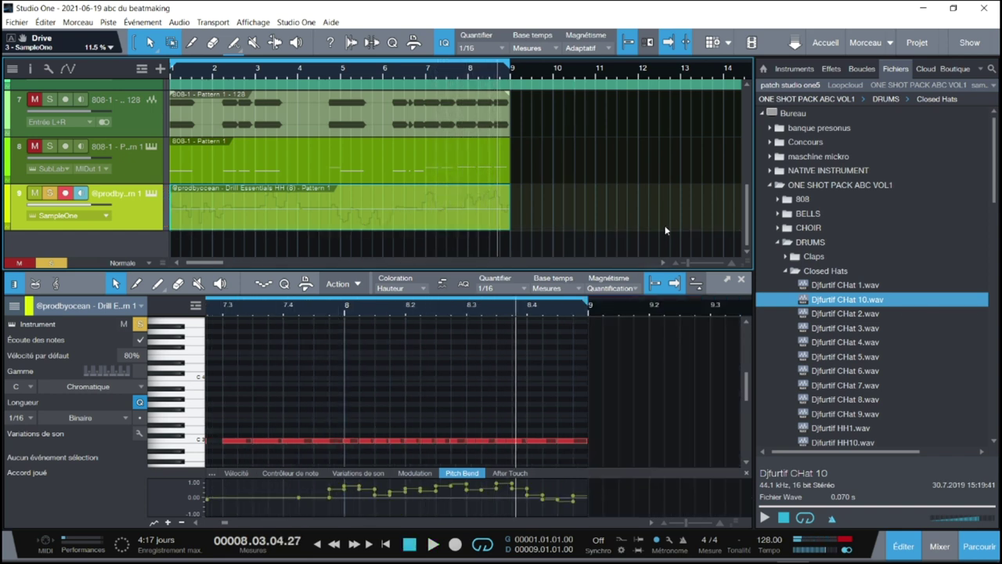
Bring Maschine 2 group F1's Violins Stacc 1 Pattern 1 as MIDI onto new instrument track 10 and align the clip to bar 1.
drag(749, 219, 748, 117)
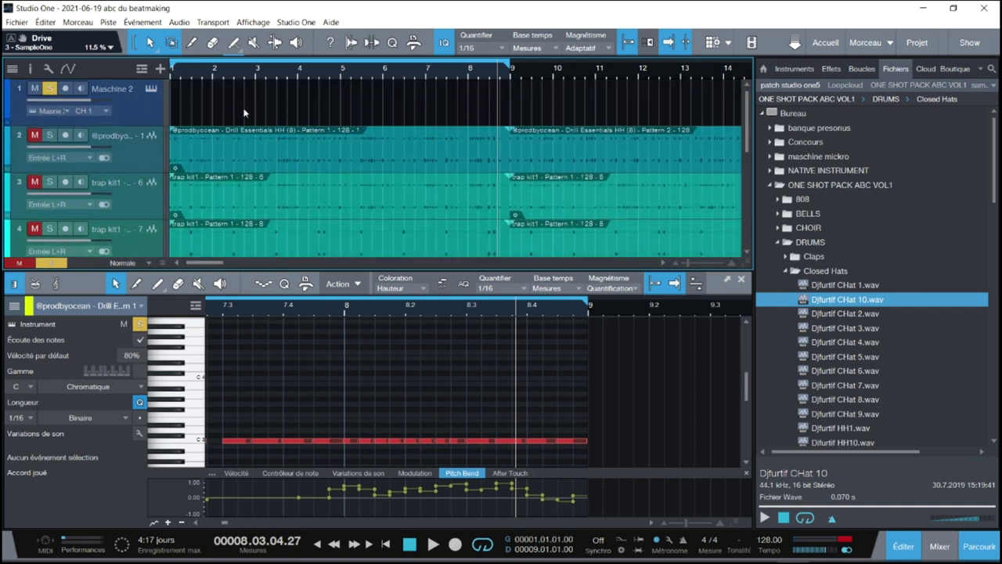
click(152, 90)
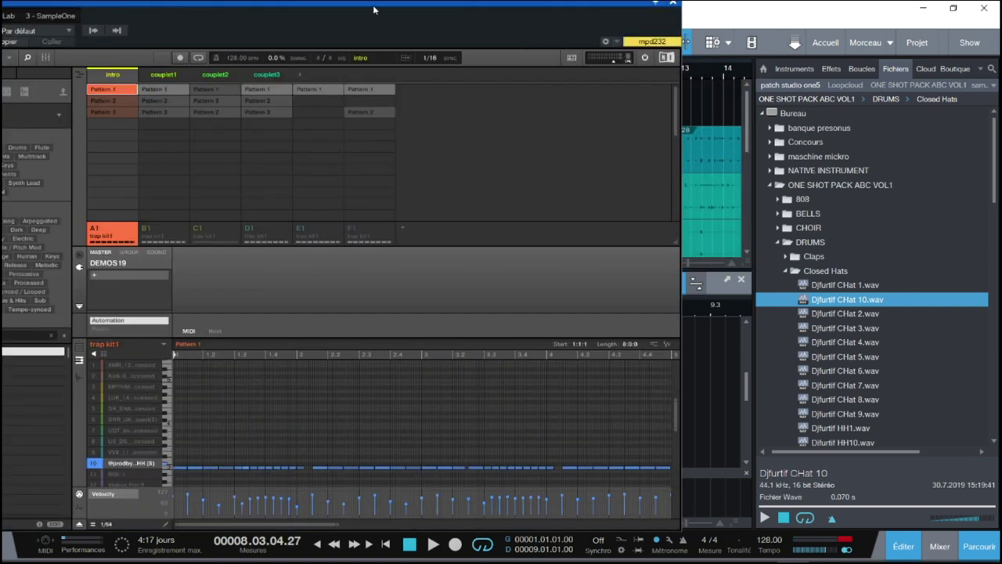
drag(385, 7, 671, 6)
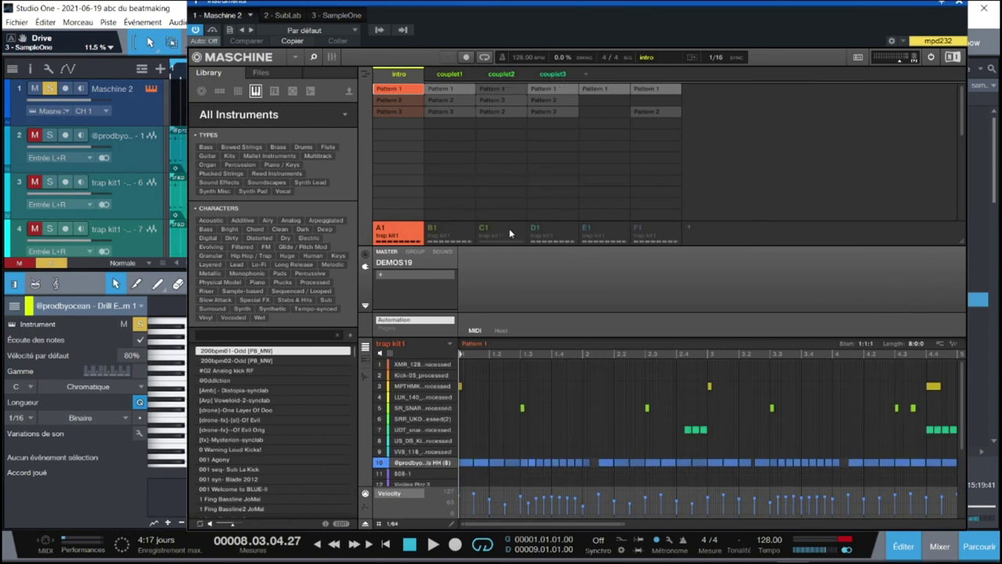
click(651, 233)
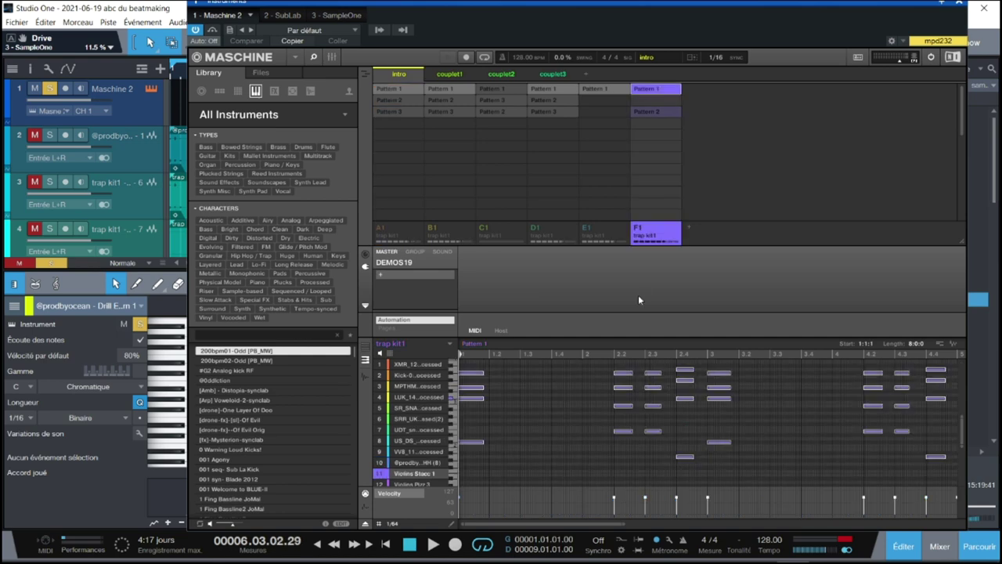
drag(887, 5, 548, 5)
key(F2)
key(F5)
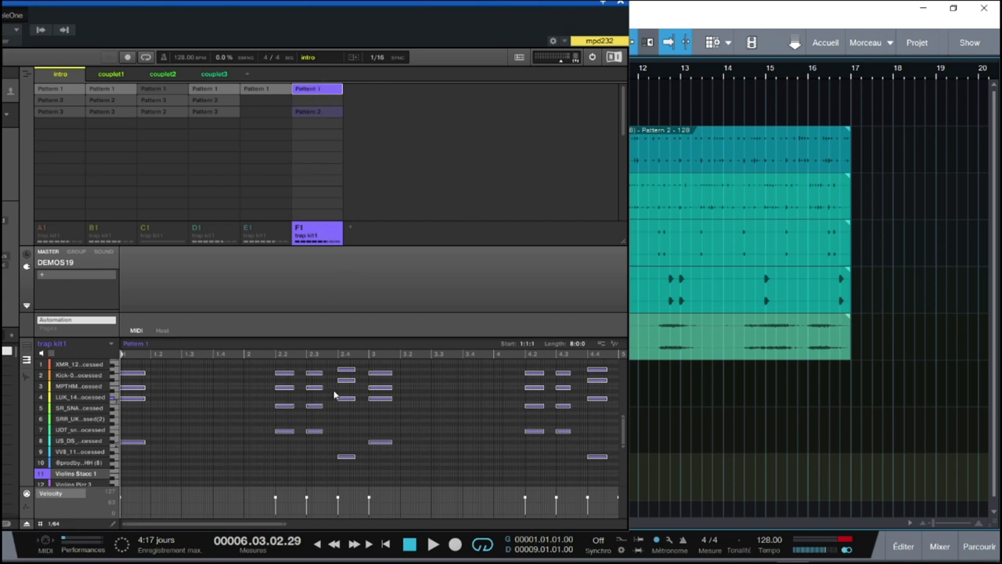
drag(601, 345, 736, 479)
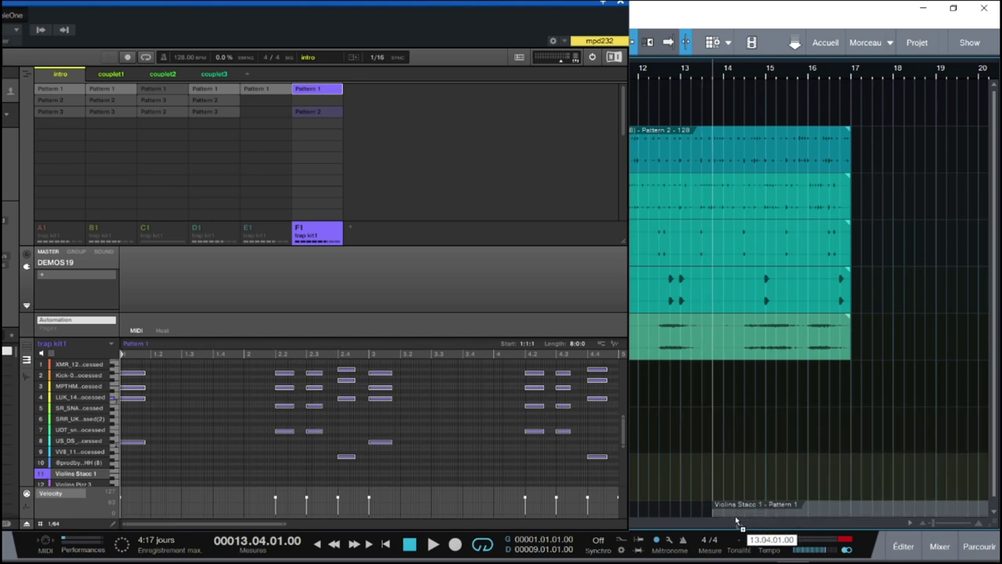
click(620, 4)
drag(804, 499, 260, 480)
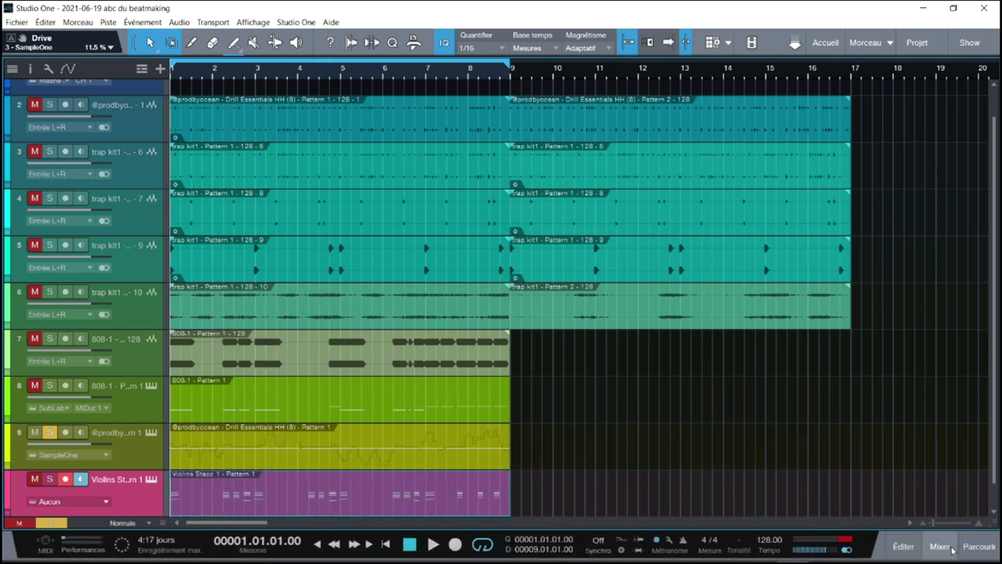
Load the PreSonus Presence instrument onto the Violins Stacc 1 MIDI track 10.
click(979, 547)
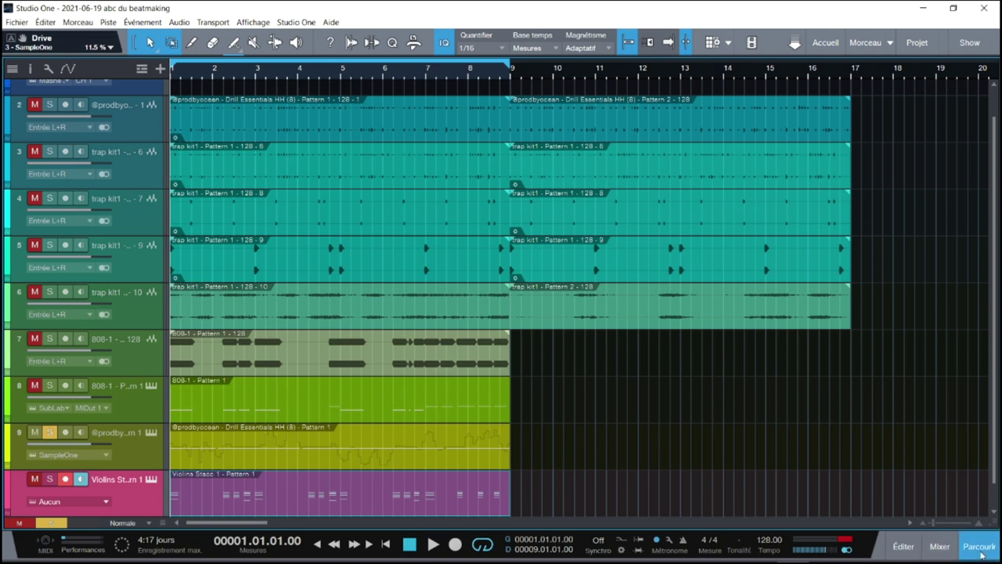
key(F6)
drag(824, 253, 102, 485)
Choose Presence's Violin Staccato preset from Strings > Violins, audition the soloed violin clip and close the instrument window.
click(392, 72)
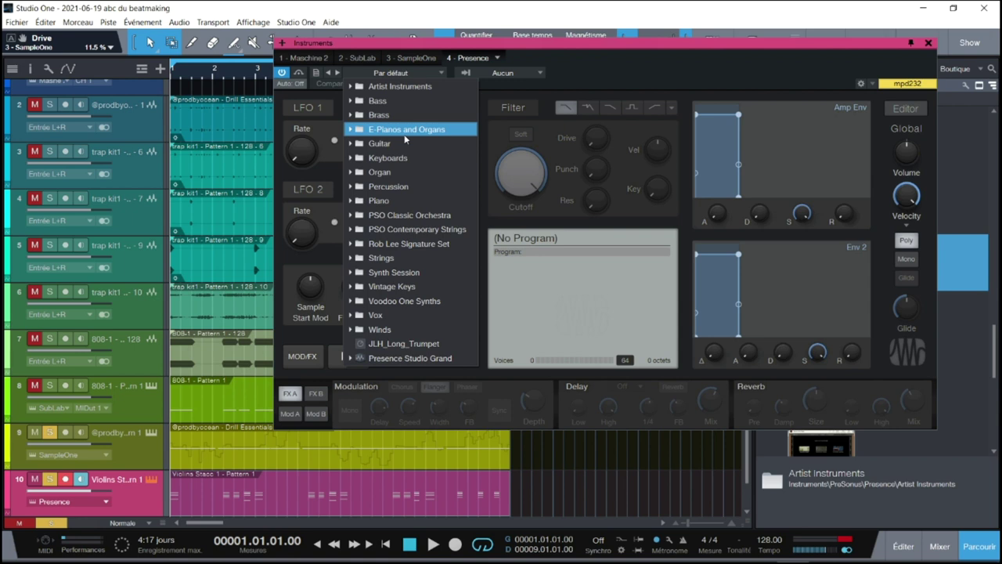
click(352, 258)
click(358, 330)
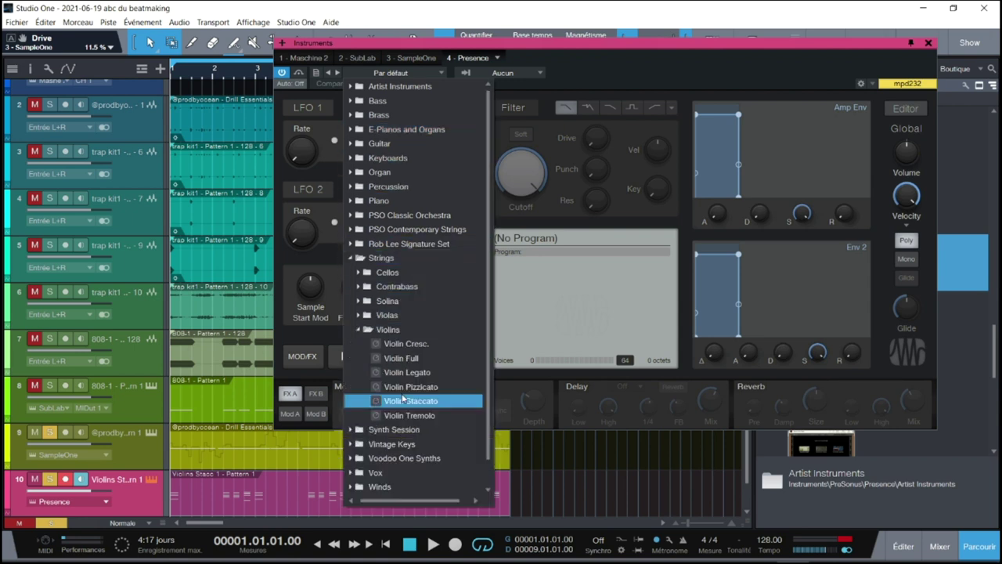
click(401, 400)
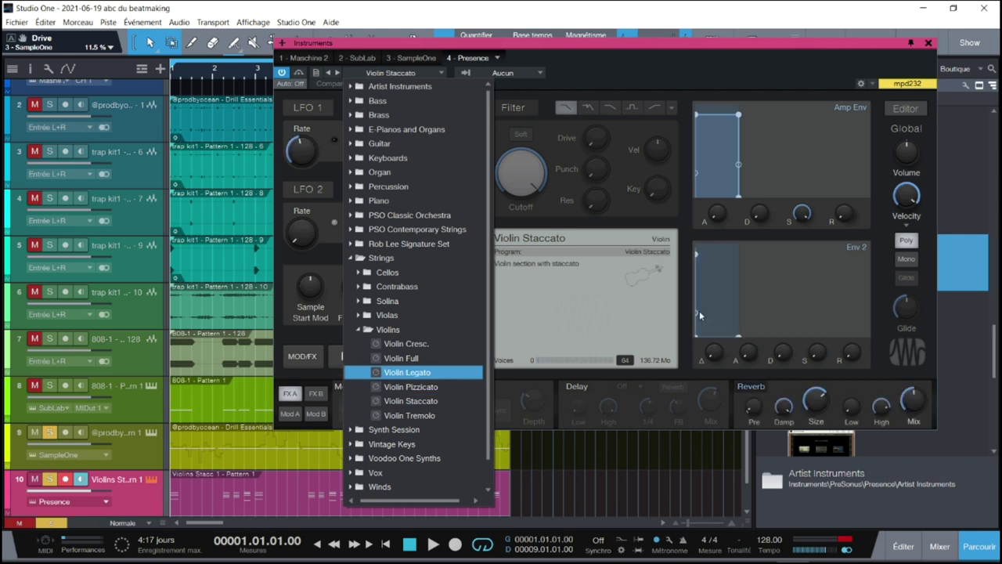
click(858, 47)
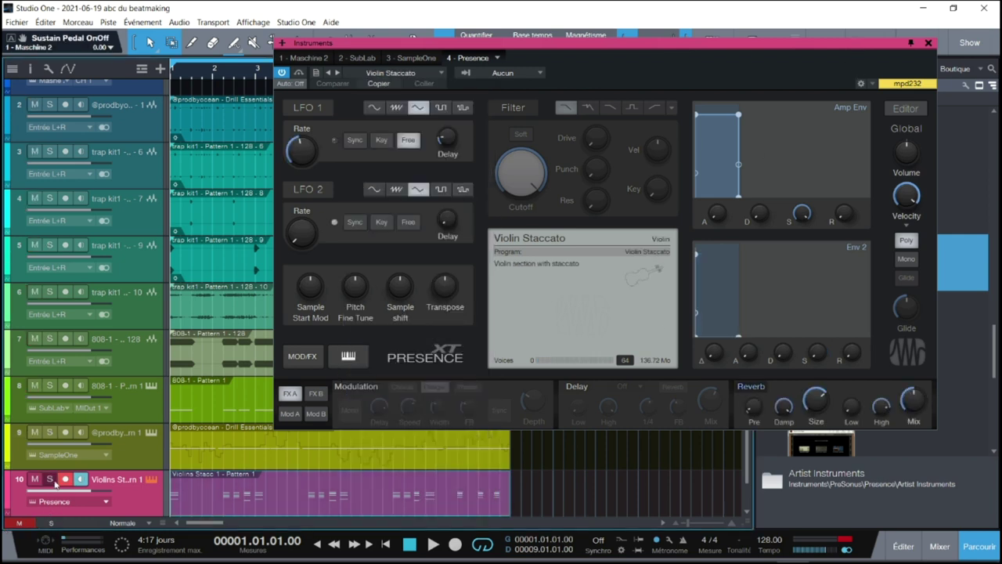
key(space)
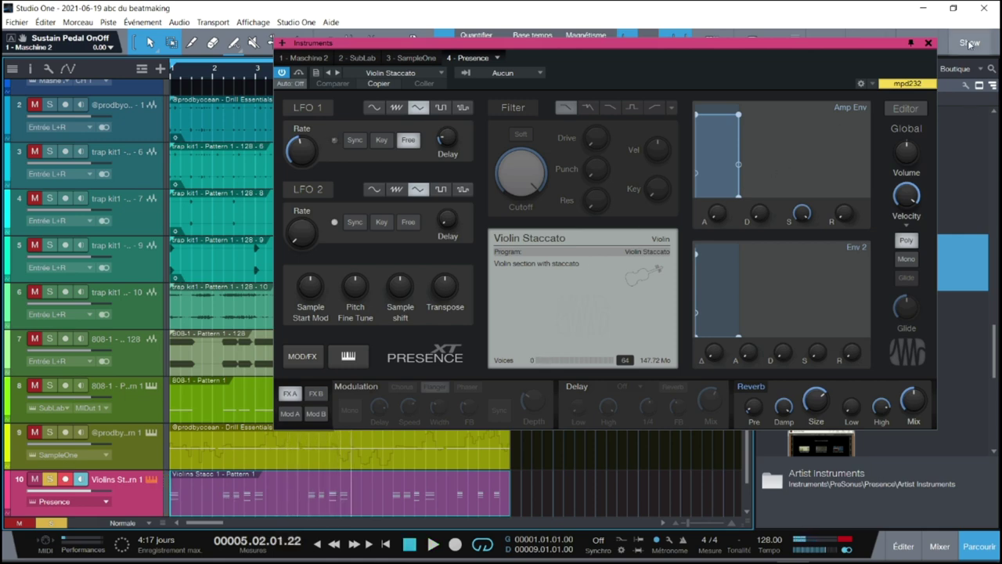
click(928, 43)
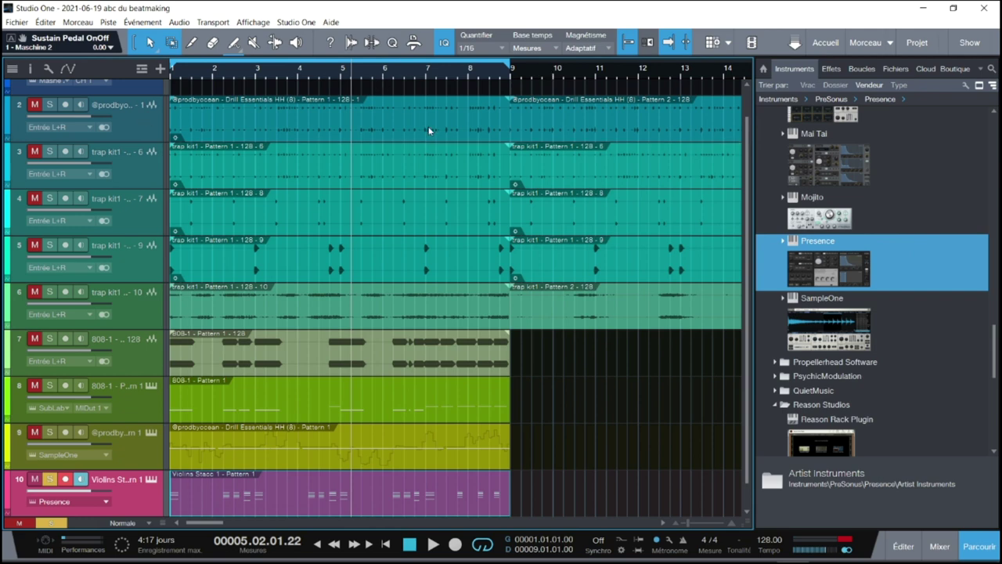
Bring group F1's Violins Stacc 1 Pattern 1 from Maschine 2 as audio onto new track 11 and align the clip to bar 1.
drag(747, 195, 760, 73)
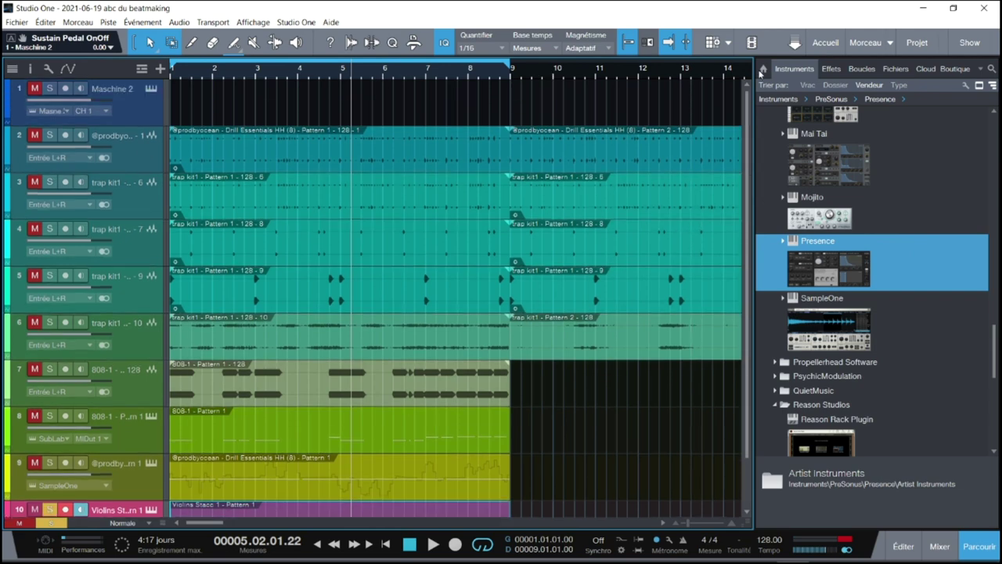
key(F11)
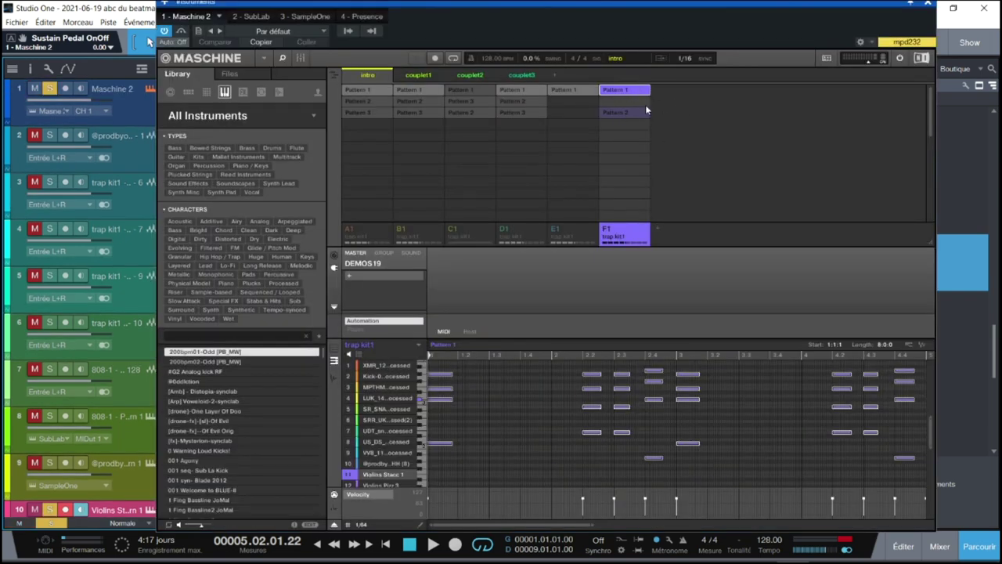
drag(777, 5, 443, 5)
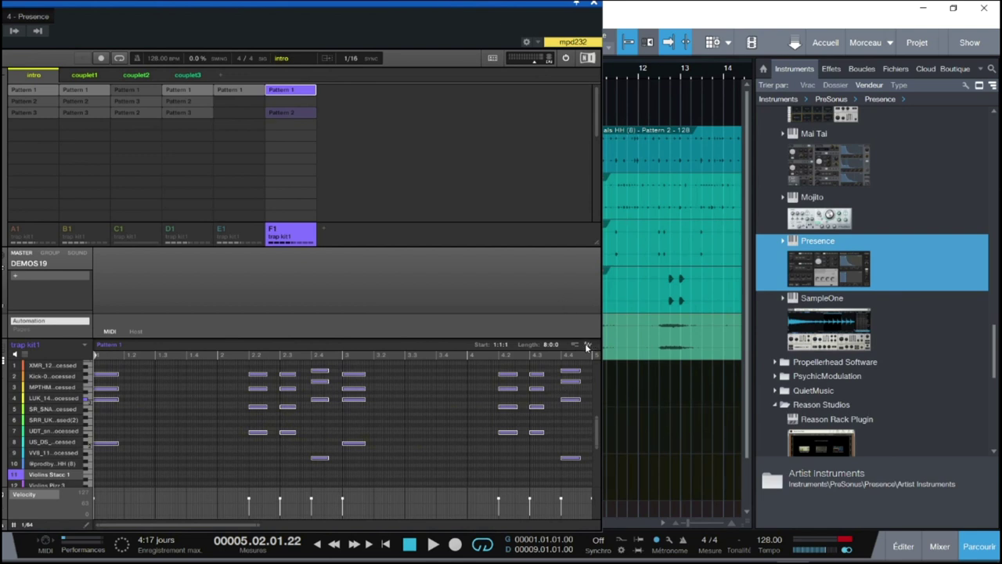
drag(602, 360, 654, 515)
click(595, 4)
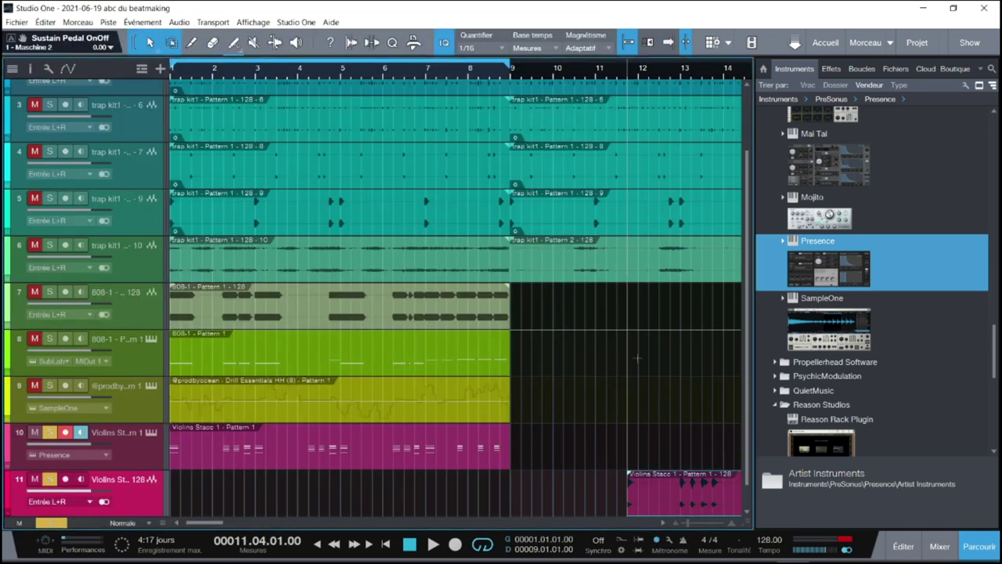
drag(662, 498, 200, 495)
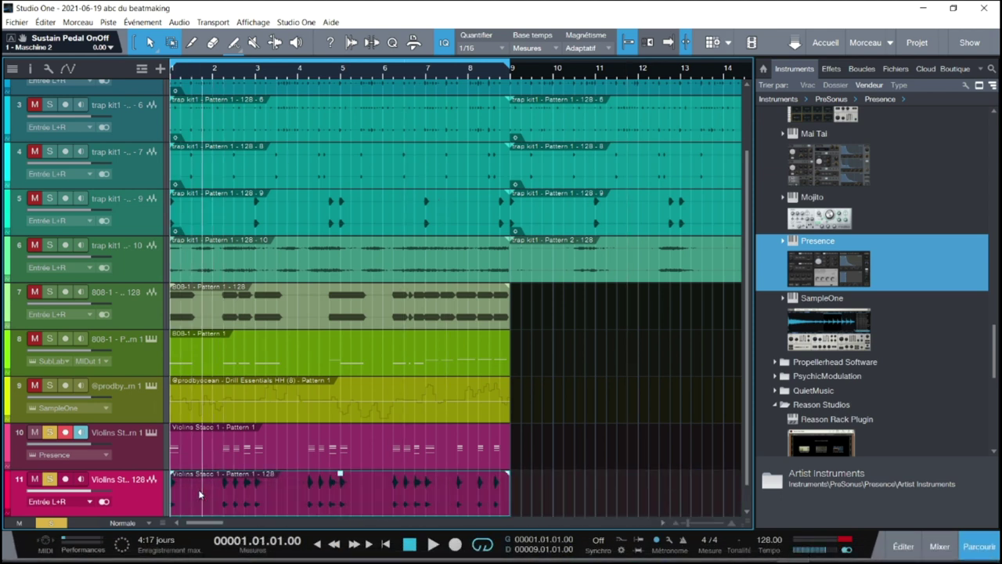
During playback, balance the violins in the mixer at -16.3 dB for audio track 11 and +2.8 dB for Presence, and disarm Presence's recording.
key(space)
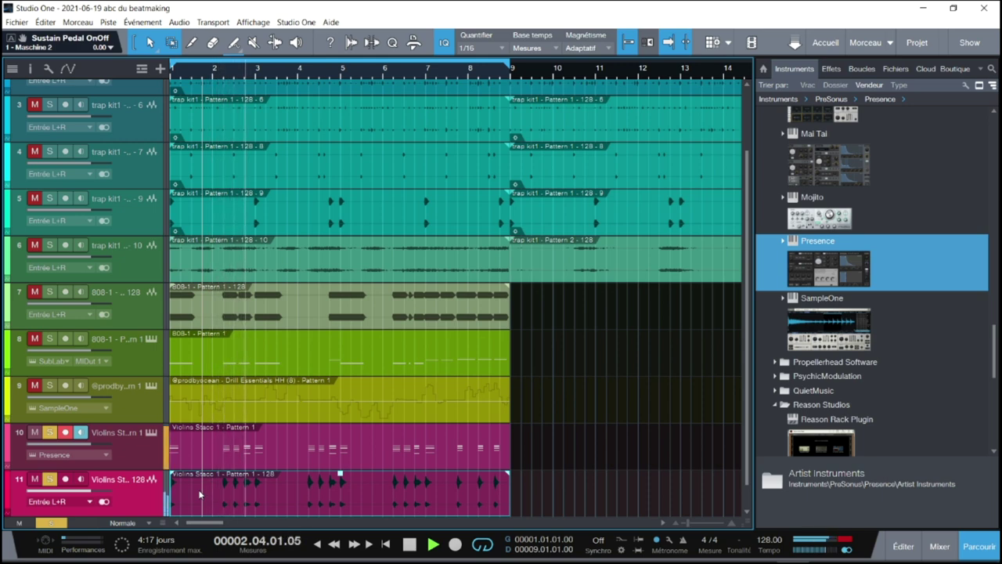
key(F3)
drag(672, 427, 675, 448)
drag(615, 440, 614, 436)
click(605, 387)
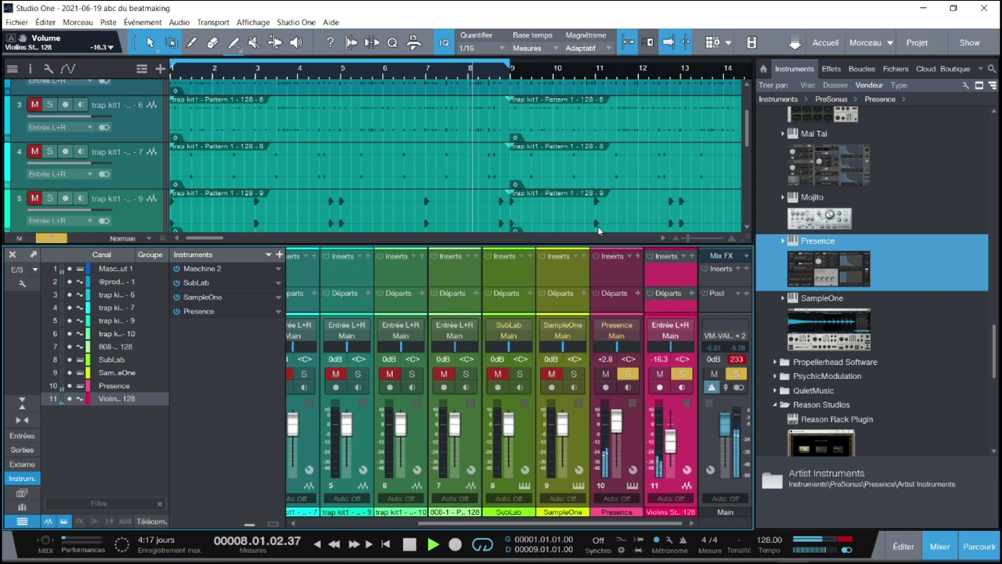
key(F3)
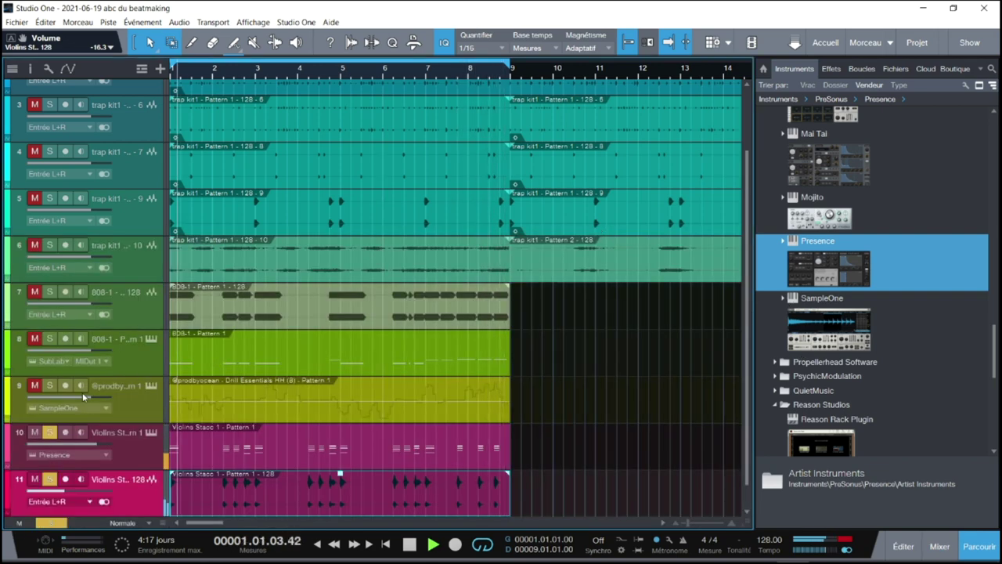
Solo audio tracks 3 to 7 together with the violins during playback and hide the browser.
click(50, 292)
click(49, 245)
click(49, 198)
click(50, 151)
click(49, 105)
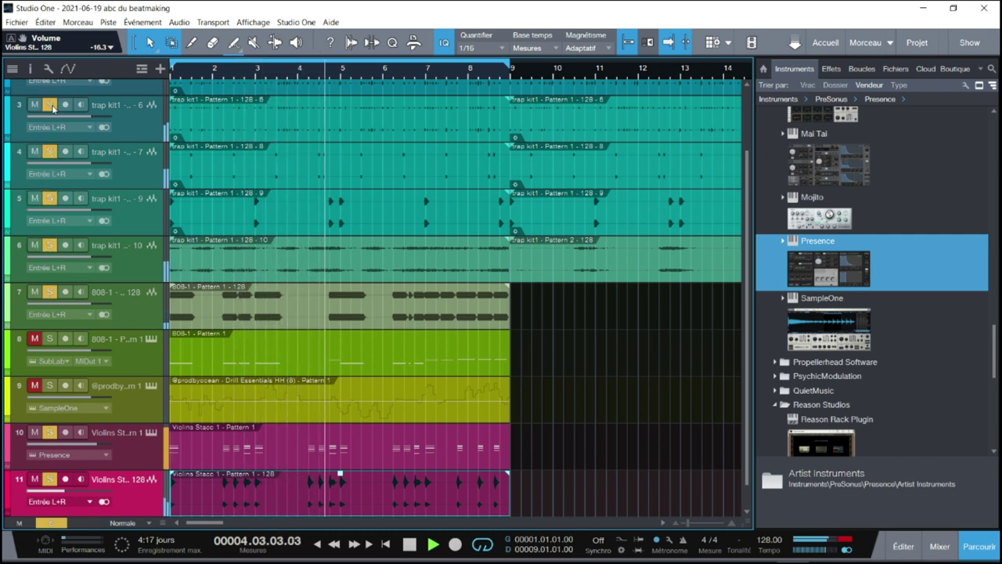
click(971, 548)
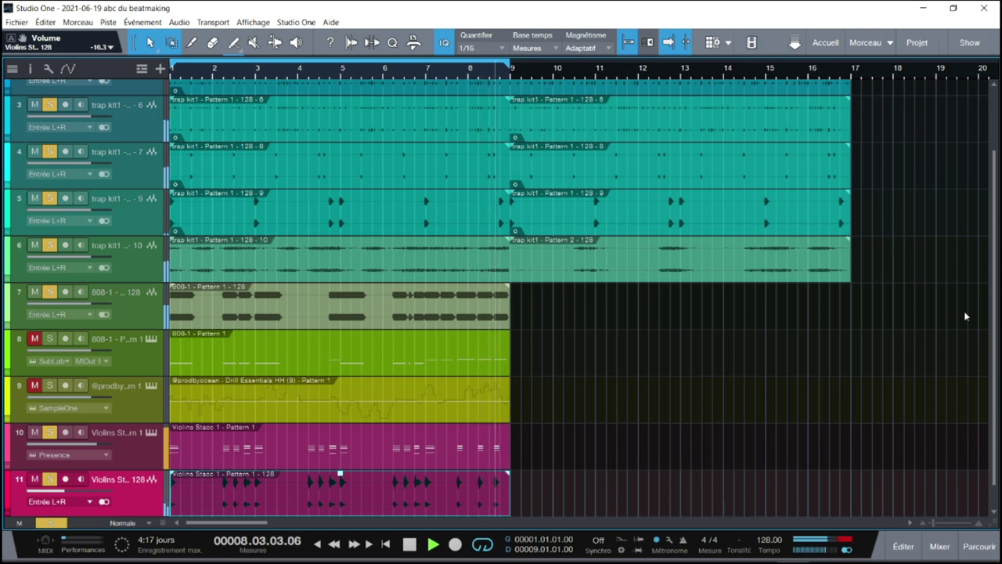
Clear the solos on audio tracks 3 to 7, audition only violin tracks 10 and 11 soloed together, and stop playback.
click(50, 480)
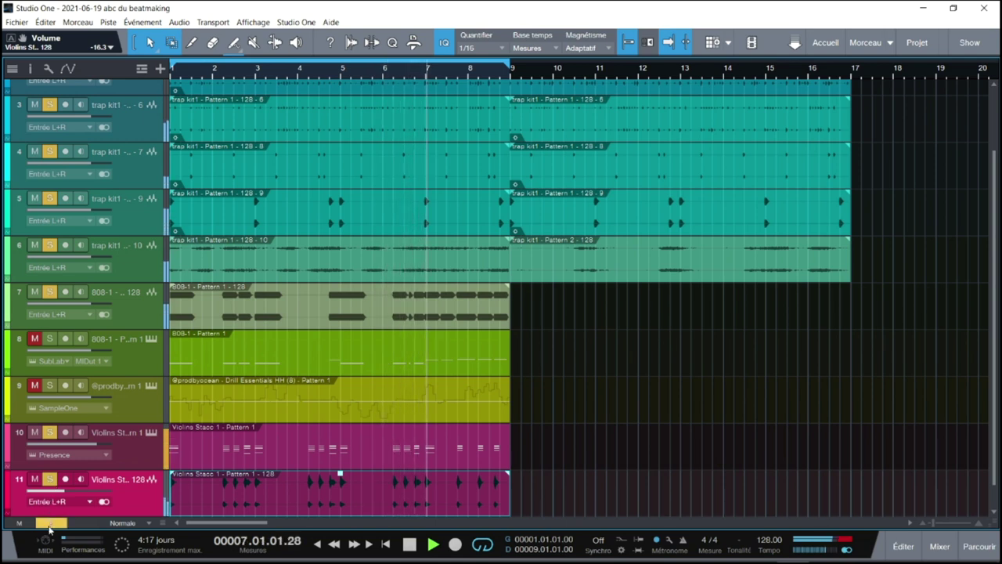
click(50, 433)
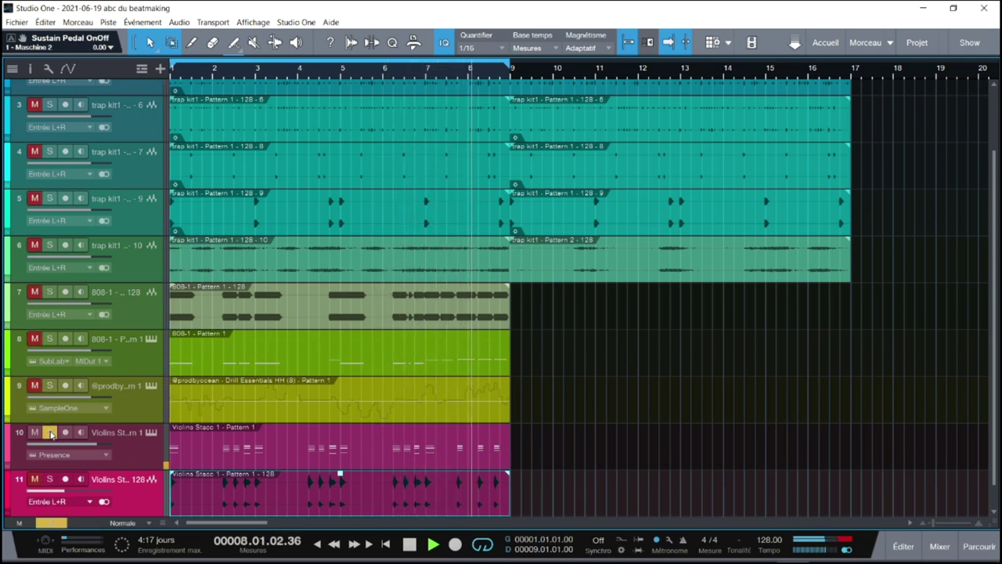
click(50, 479)
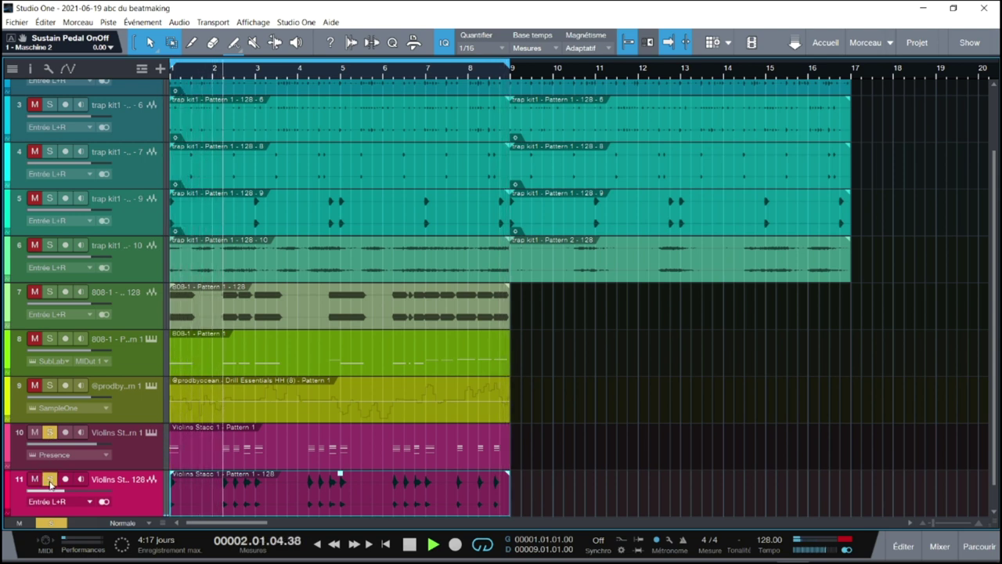
key(space)
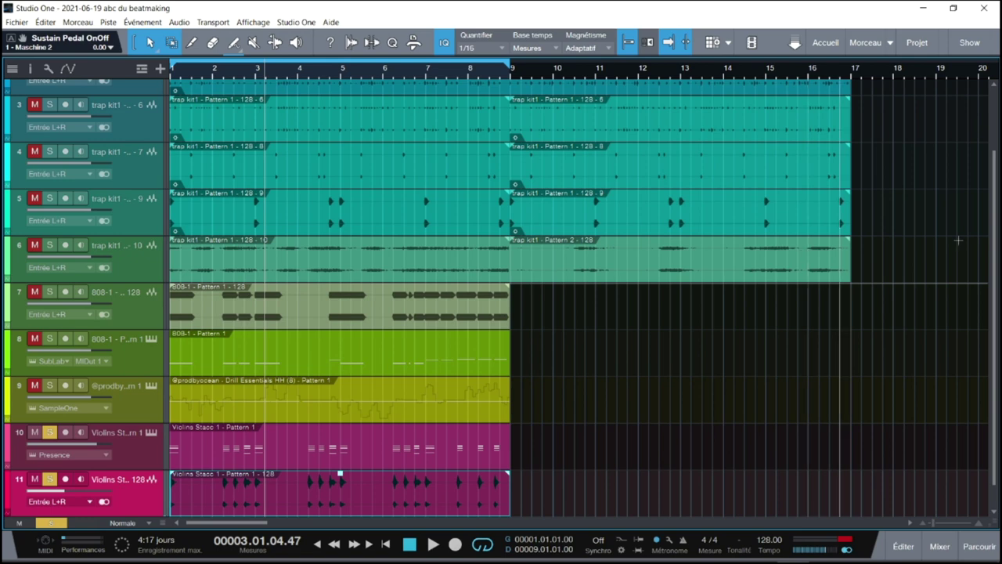
Open track 1's Maschine 2 instrument, bring its whole window into view to review the groups and patterns, and close it.
drag(998, 207, 996, 135)
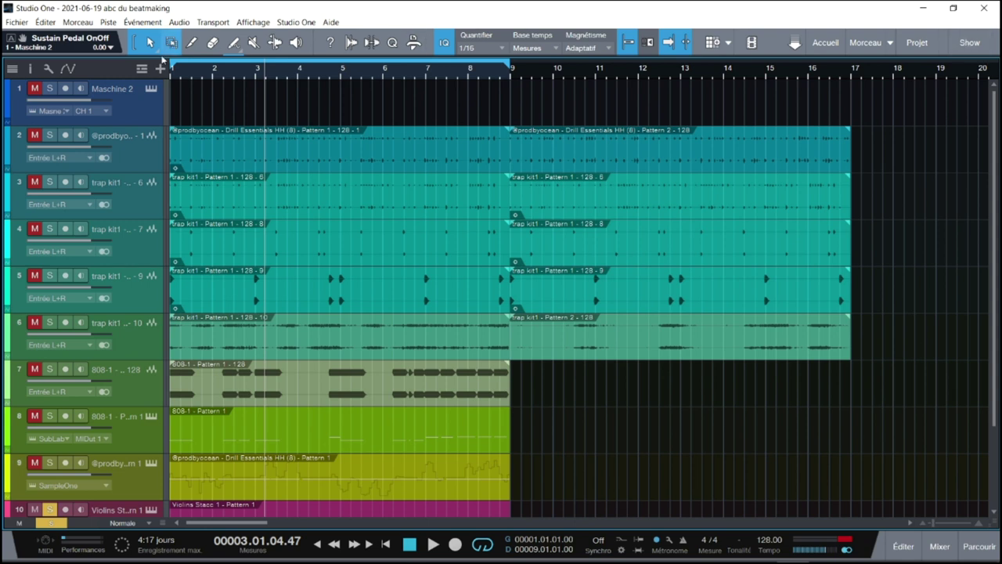
click(151, 90)
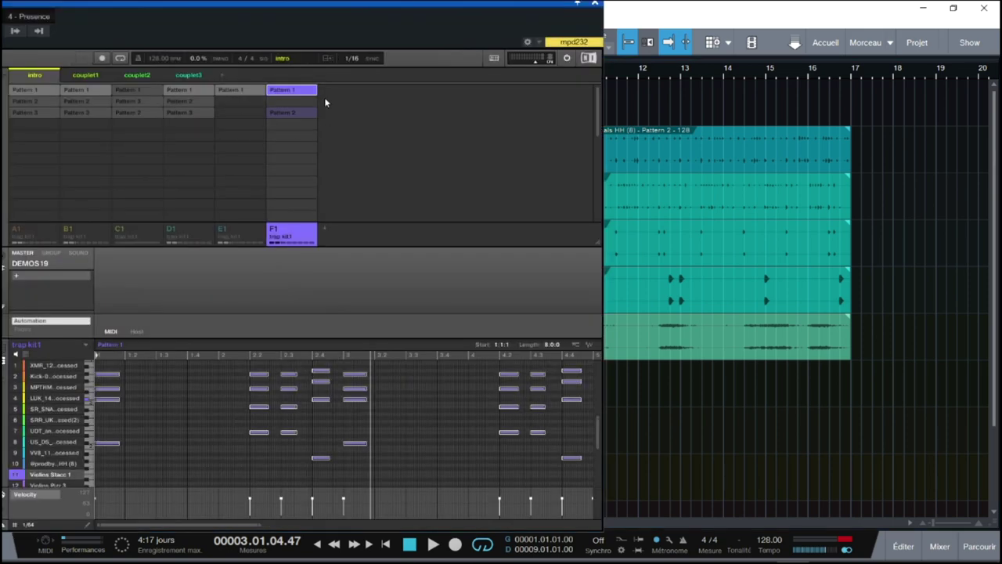
drag(335, 5, 711, 5)
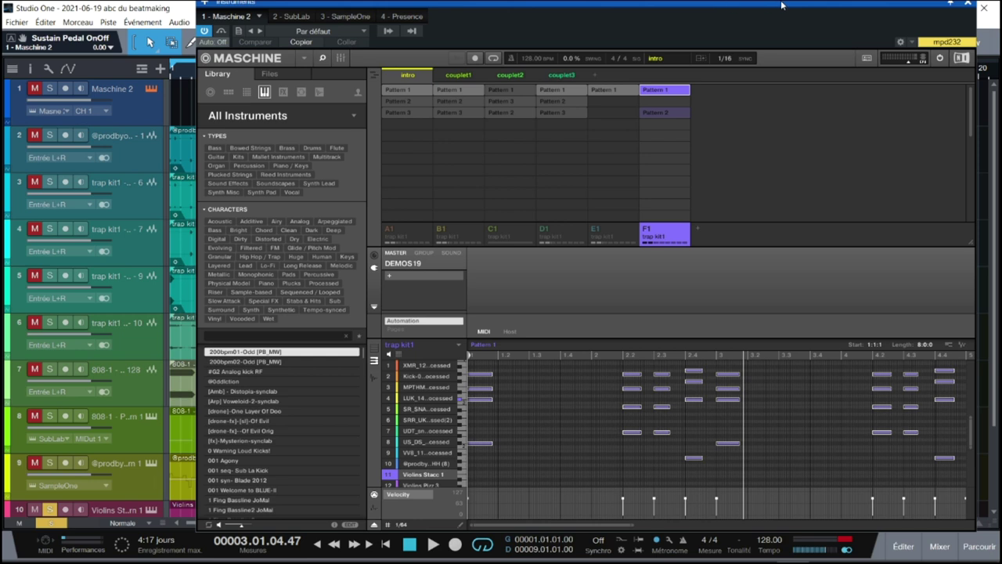
click(969, 5)
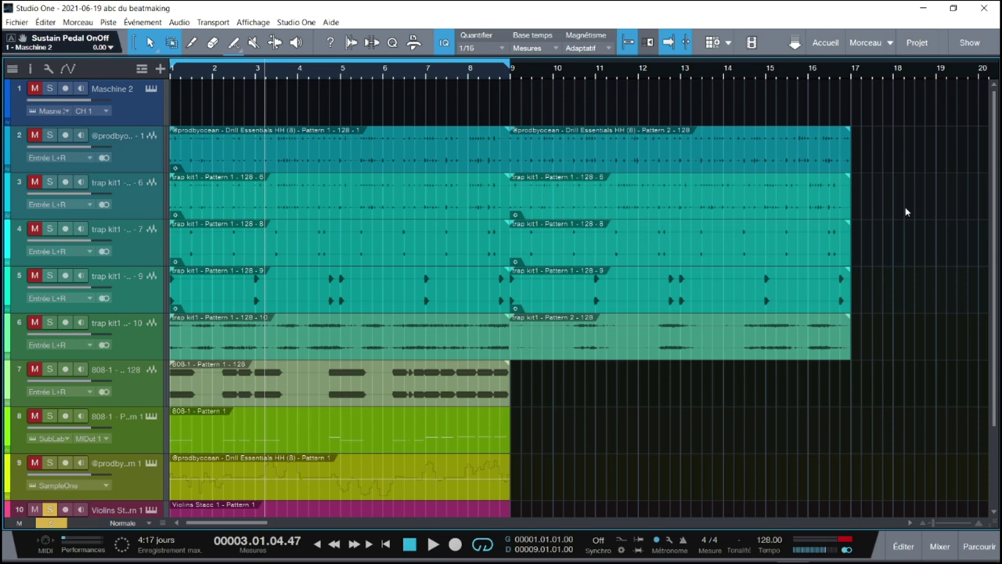
Show the mixer with the channels of all tracks below the arrangement.
key(F3)
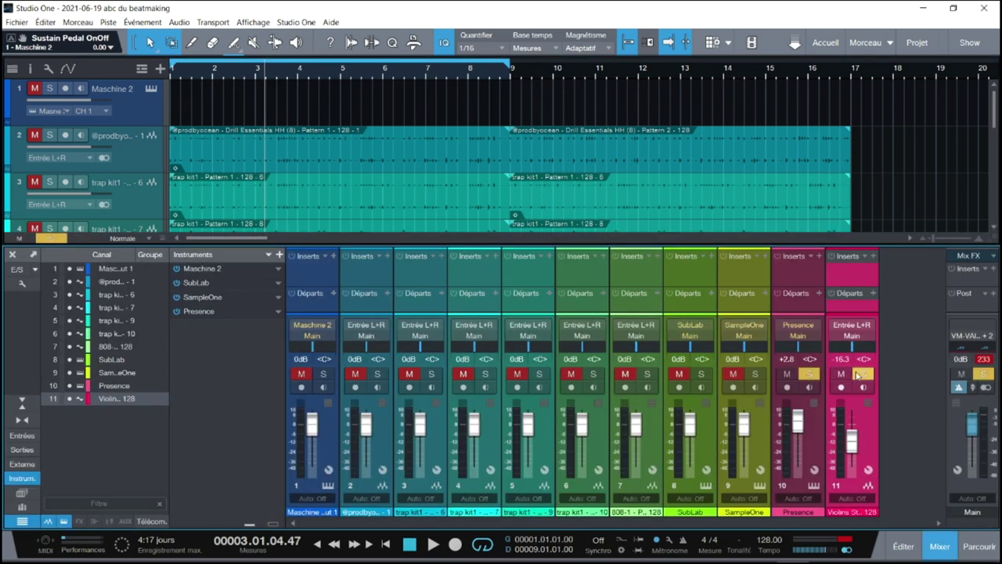